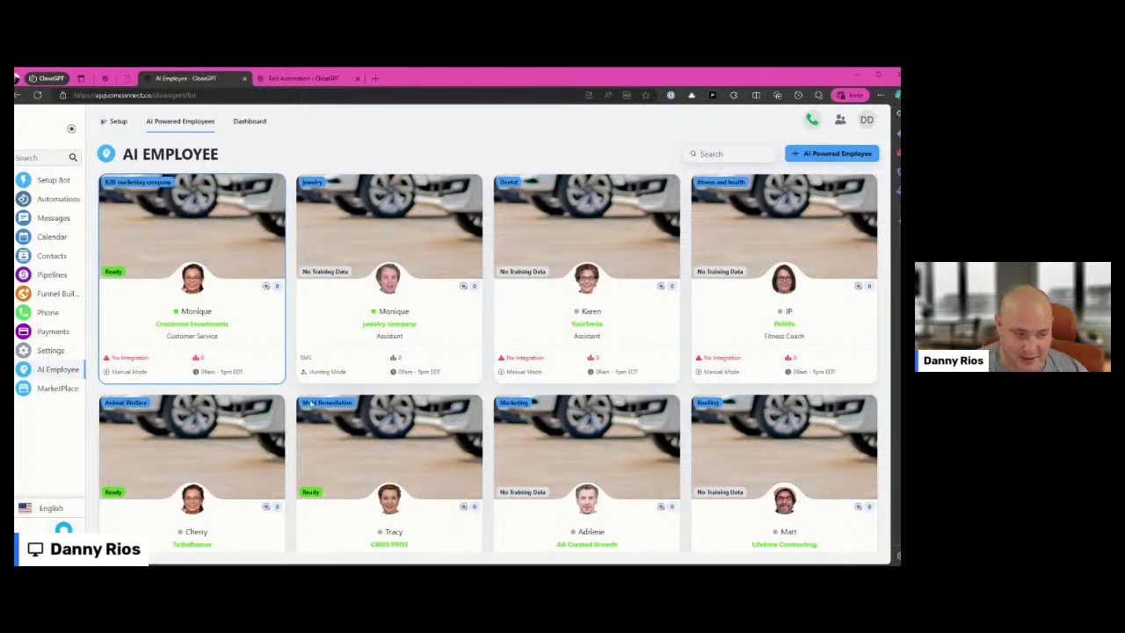
{"action": "left_click", "coordinate": [841, 156]}
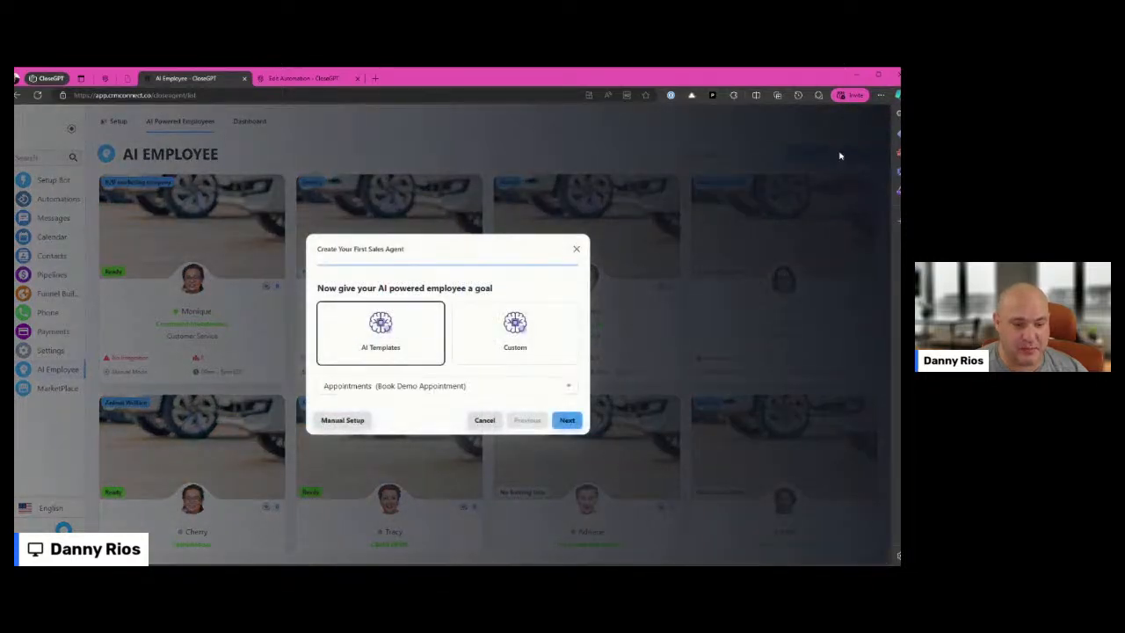
{"action": "left_click", "coordinate": [528, 324]}
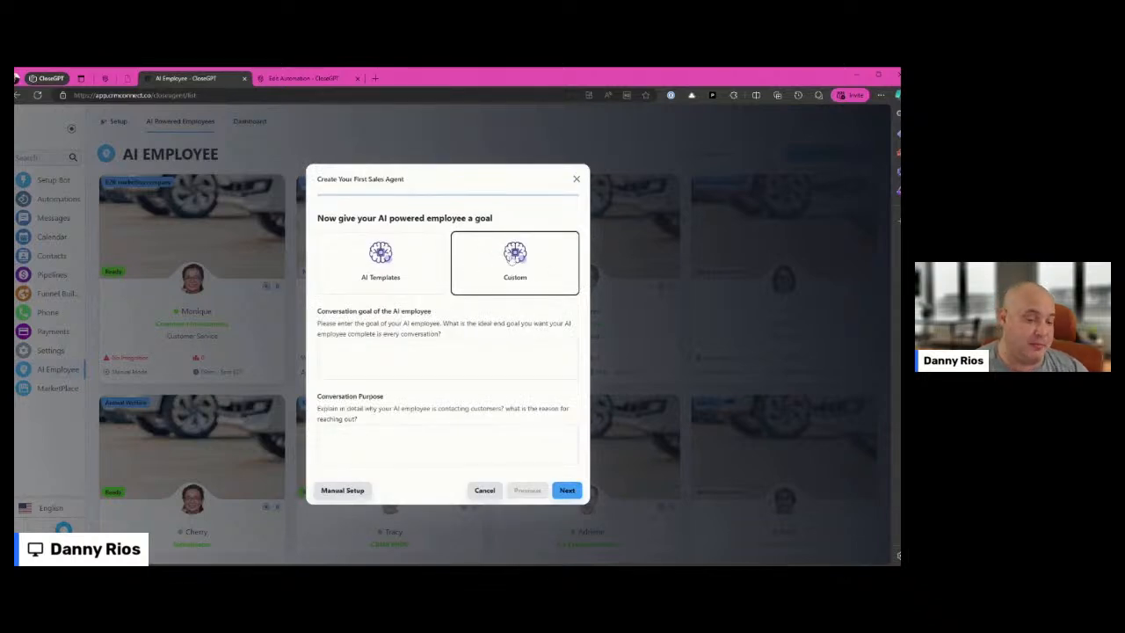
{"action": "left_click", "coordinate": [483, 490]}
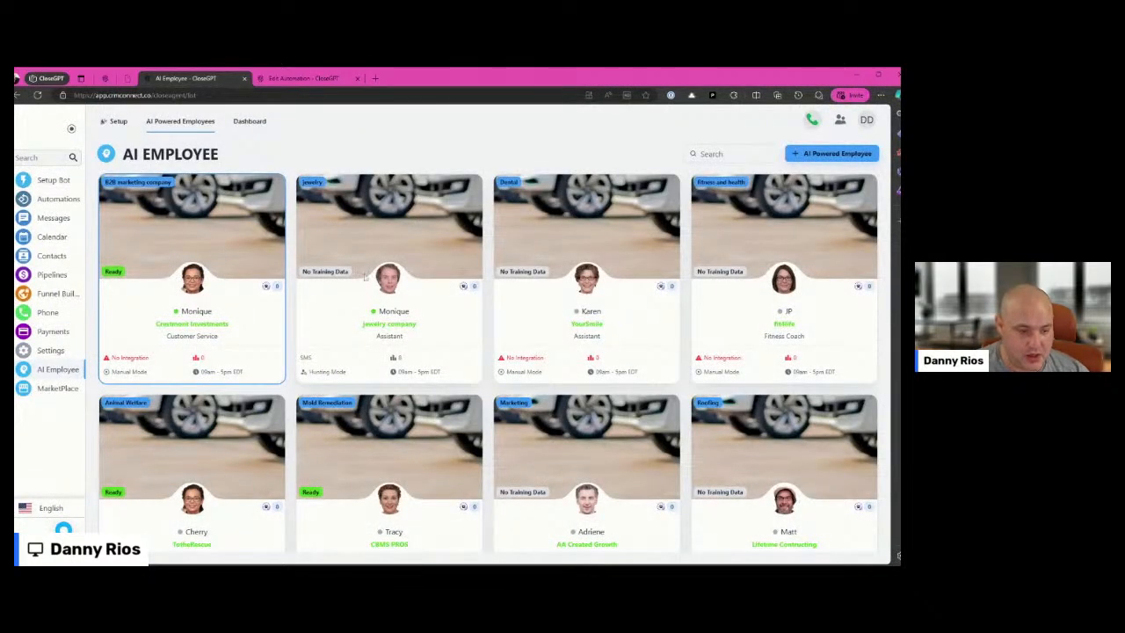
Browse the AI employee list and open the IT solutions support employee in the IT consulting firm category
{"action": "scroll", "coordinate": [540, 291], "scroll_direction": "down", "scroll_amount": 3}
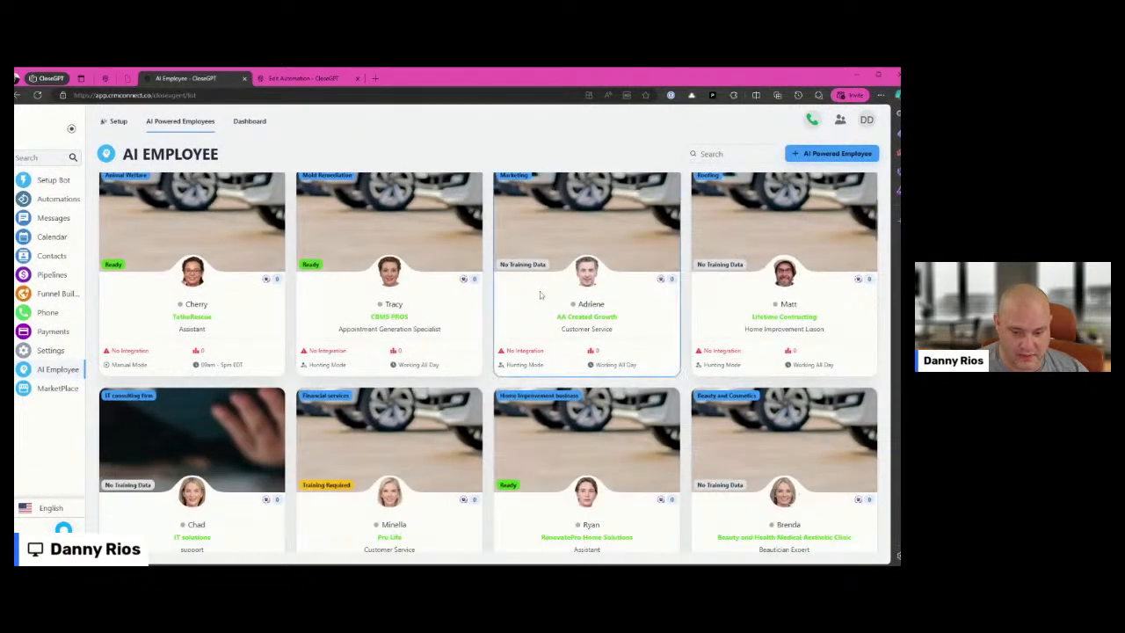
{"action": "scroll", "coordinate": [540, 294], "scroll_direction": "up", "scroll_amount": 2}
{"action": "scroll", "coordinate": [540, 297], "scroll_direction": "up", "scroll_amount": 2}
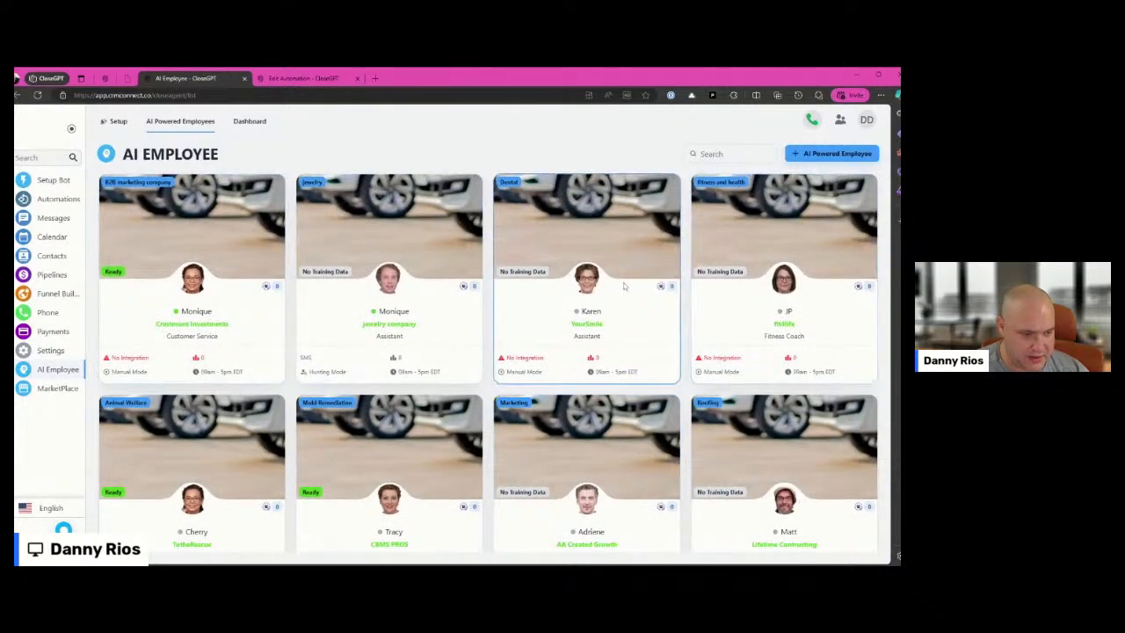
{"action": "scroll", "coordinate": [716, 300], "scroll_direction": "down", "scroll_amount": 3}
{"action": "scroll", "coordinate": [587, 283], "scroll_direction": "down", "scroll_amount": 2}
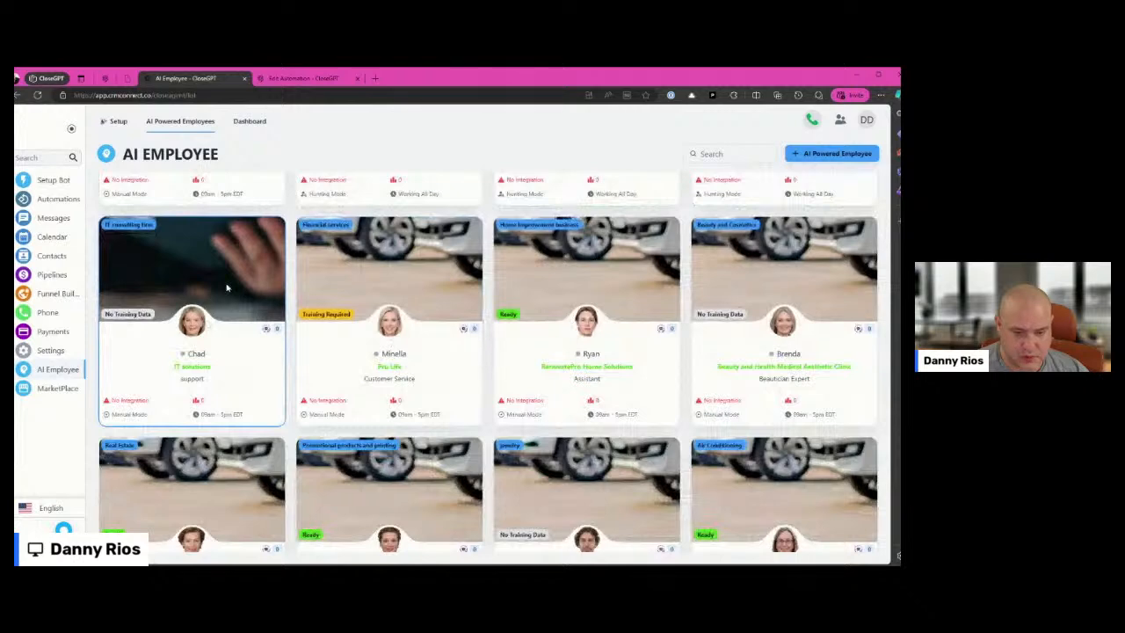
{"action": "left_click", "coordinate": [229, 286]}
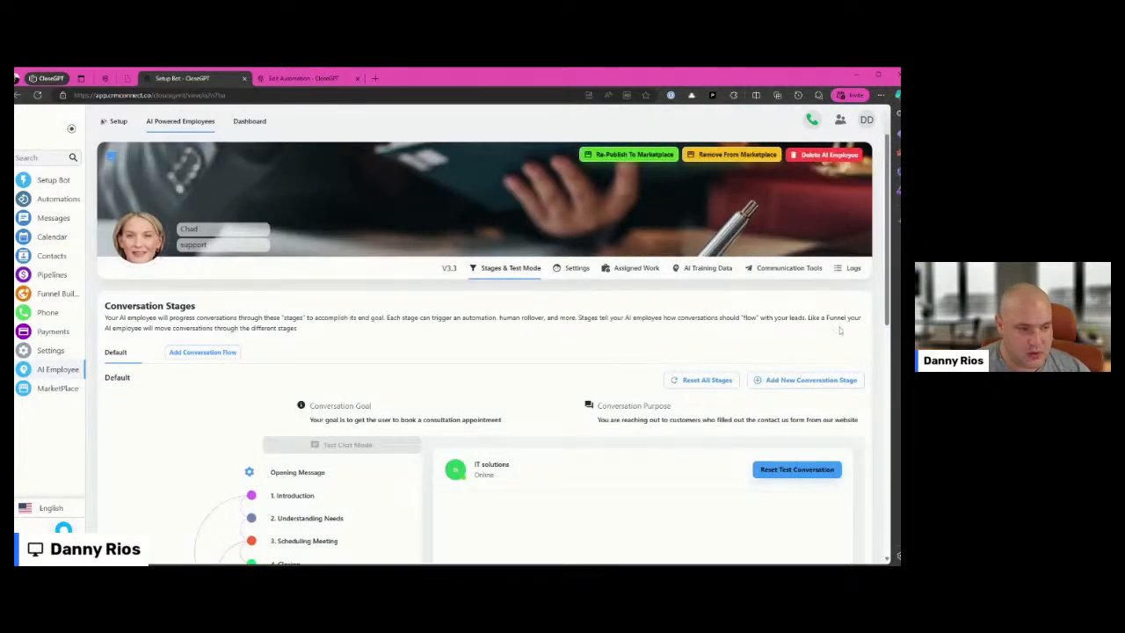
Review the IT solutions employee's conversation stages and its activity log
{"action": "scroll", "coordinate": [837, 332], "scroll_direction": "down", "scroll_amount": 4}
{"action": "scroll", "coordinate": [837, 332], "scroll_direction": "up", "scroll_amount": 4}
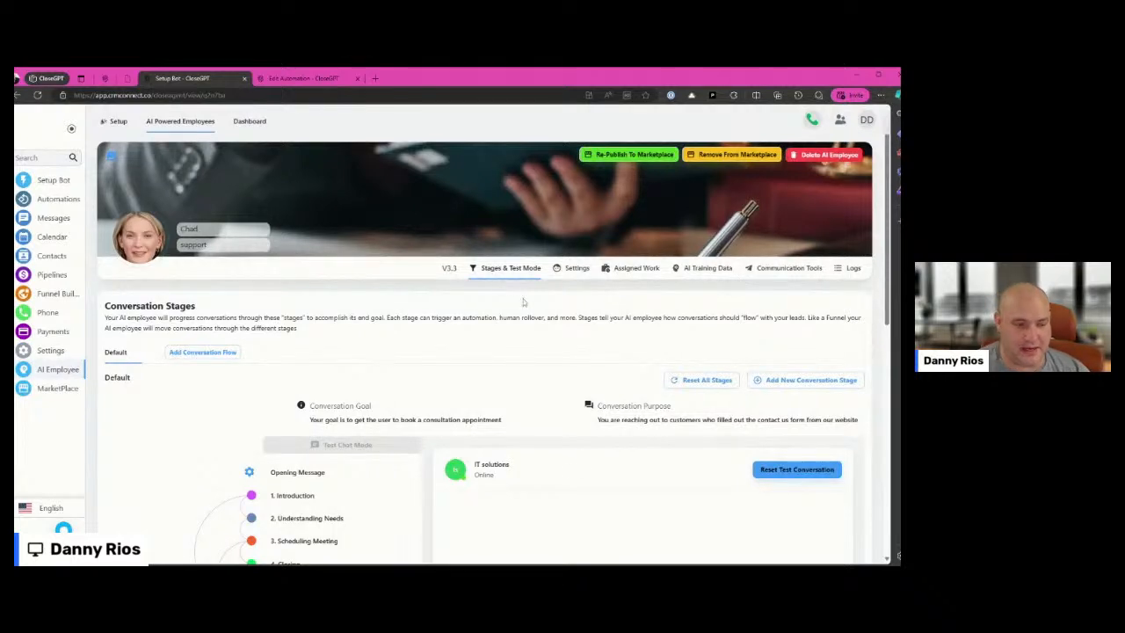
{"action": "scroll", "coordinate": [738, 278], "scroll_direction": "down", "scroll_amount": 4}
{"action": "scroll", "coordinate": [738, 277], "scroll_direction": "up", "scroll_amount": 4}
{"action": "scroll", "coordinate": [844, 263], "scroll_direction": "up", "scroll_amount": 1}
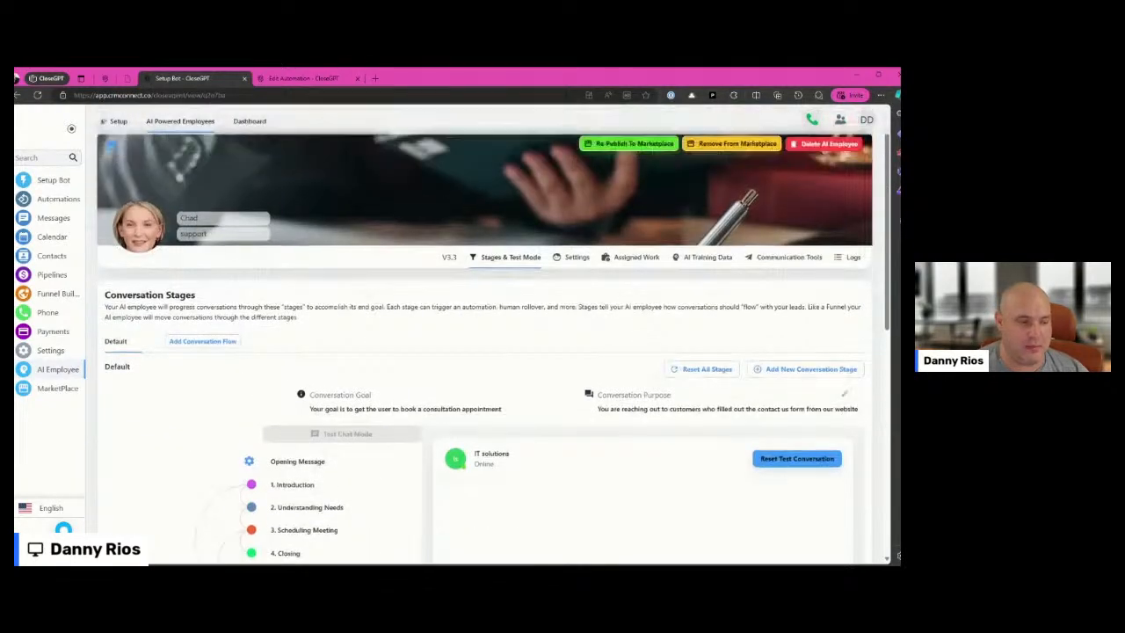
{"action": "left_click", "coordinate": [854, 268]}
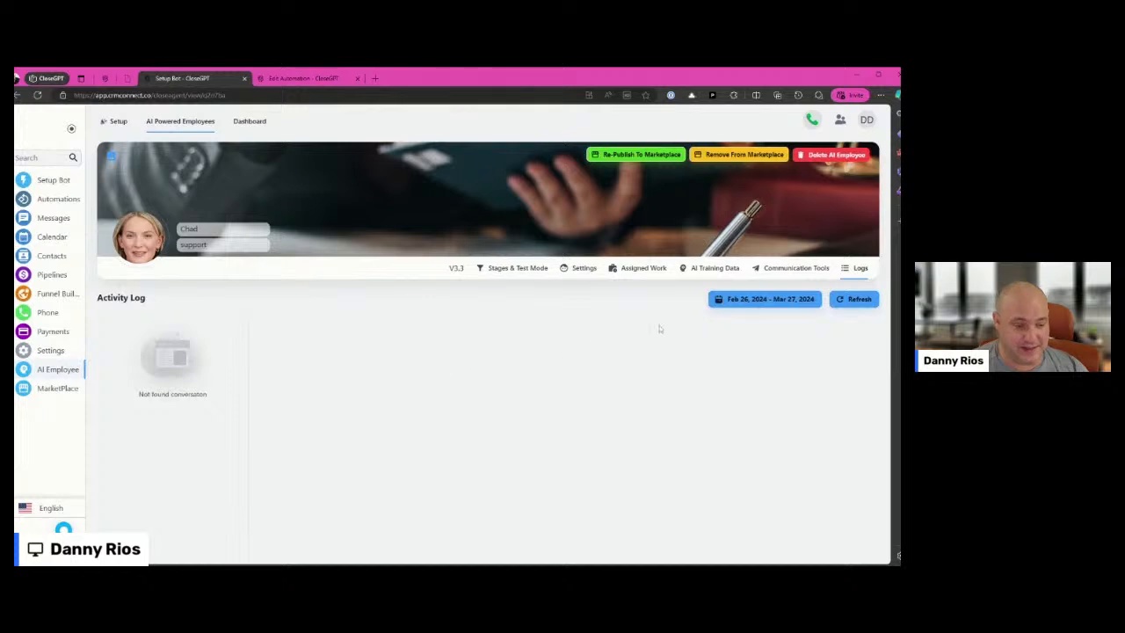
Examine the employee's communication tools and the phone number choices for CloseGPT SMS, without enabling any integration
{"action": "left_click", "coordinate": [791, 269]}
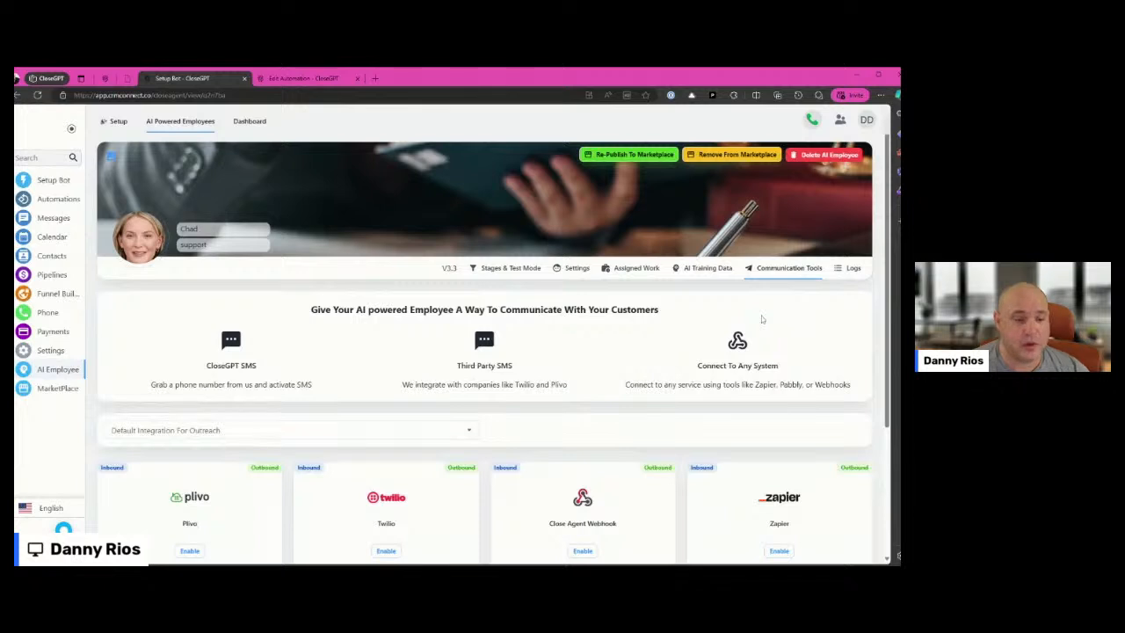
{"action": "scroll", "coordinate": [761, 319], "scroll_direction": "down", "scroll_amount": 3}
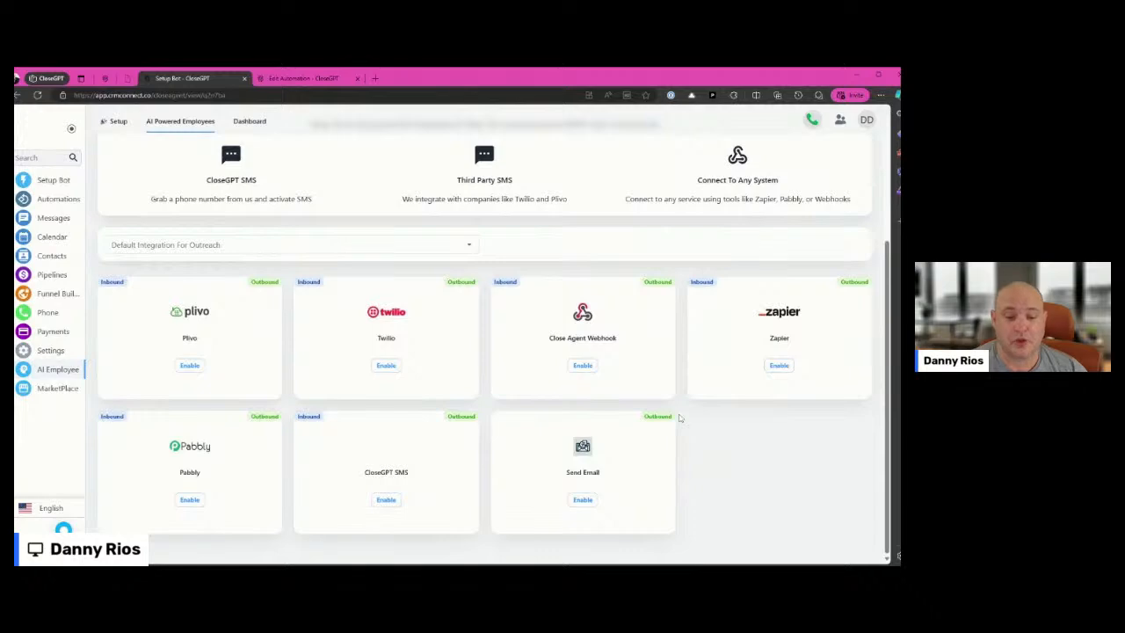
{"action": "left_click", "coordinate": [387, 500]}
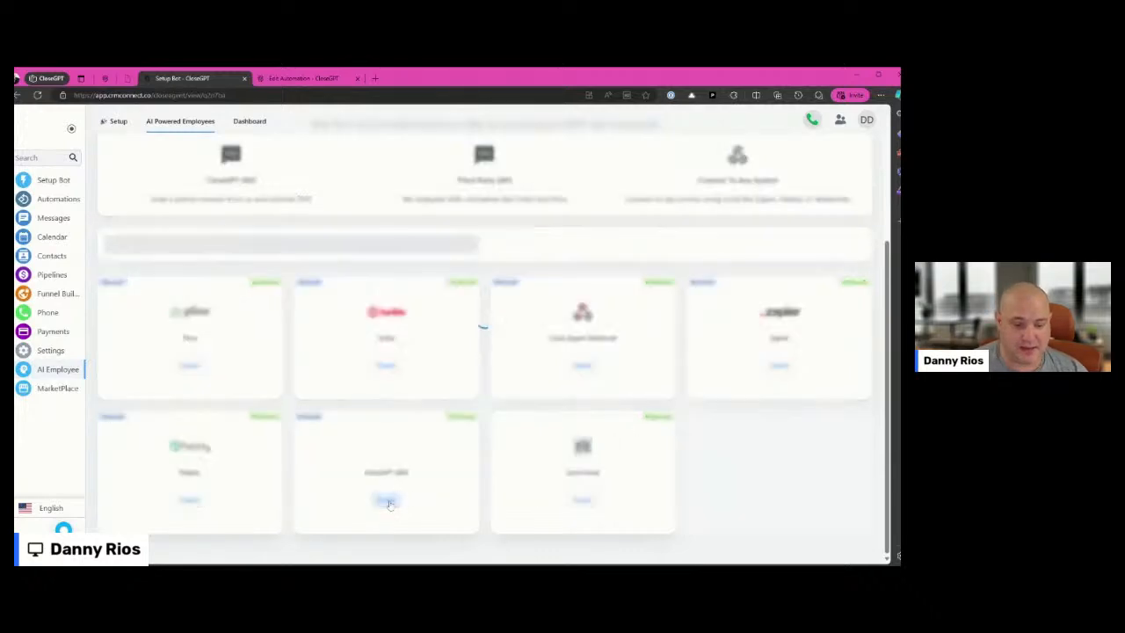
{"action": "left_click", "coordinate": [413, 325]}
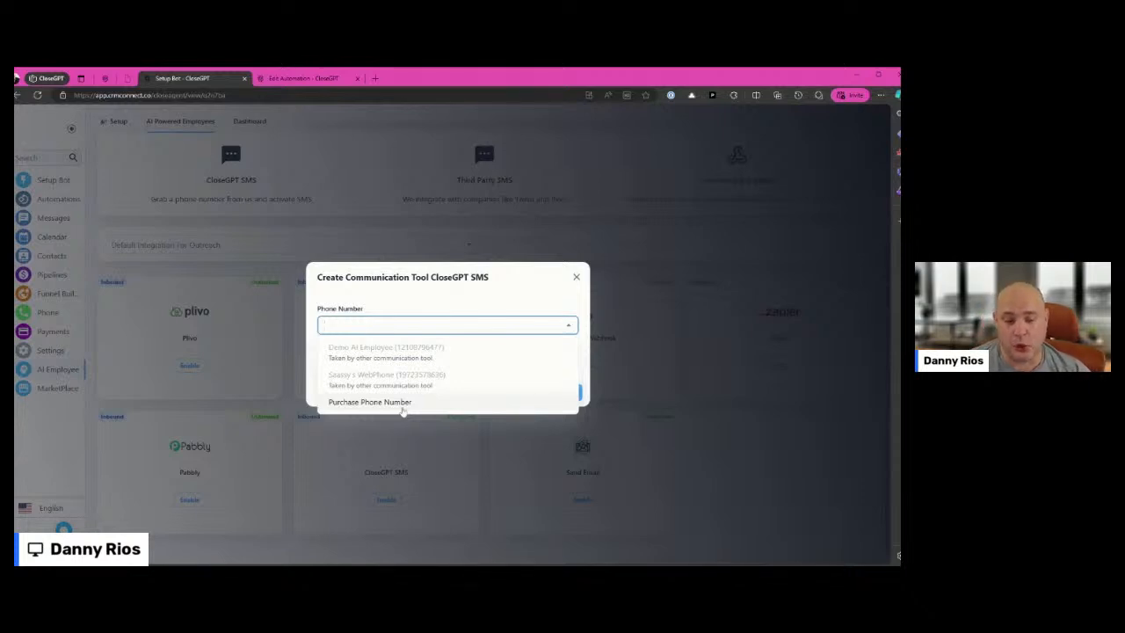
{"action": "left_click", "coordinate": [576, 277]}
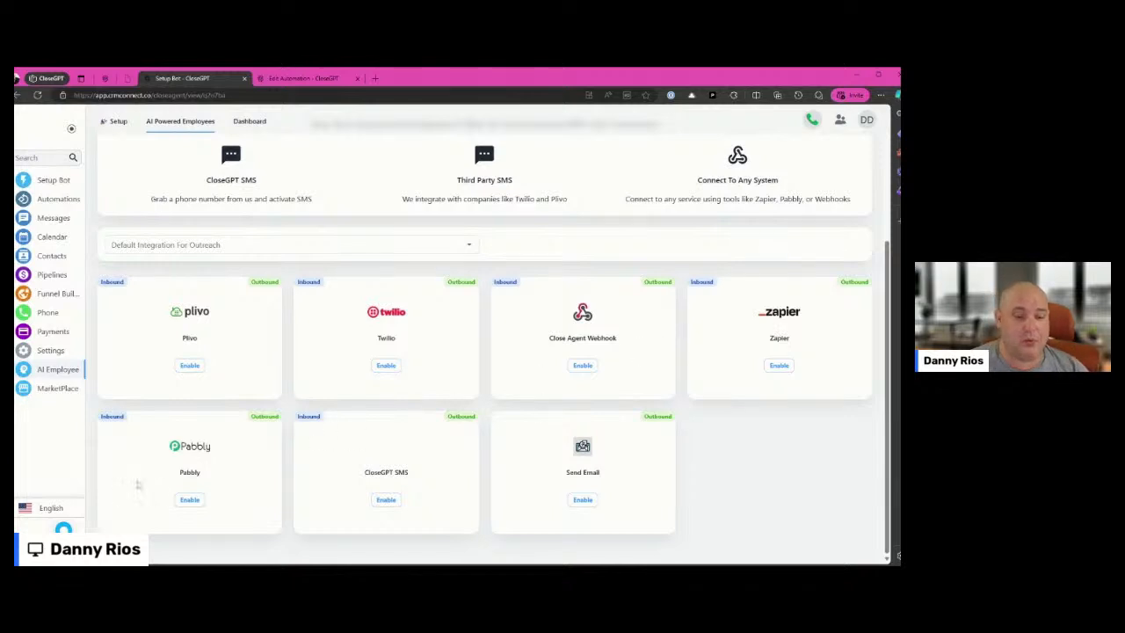
{"action": "scroll", "coordinate": [138, 484], "scroll_direction": "up", "scroll_amount": 2}
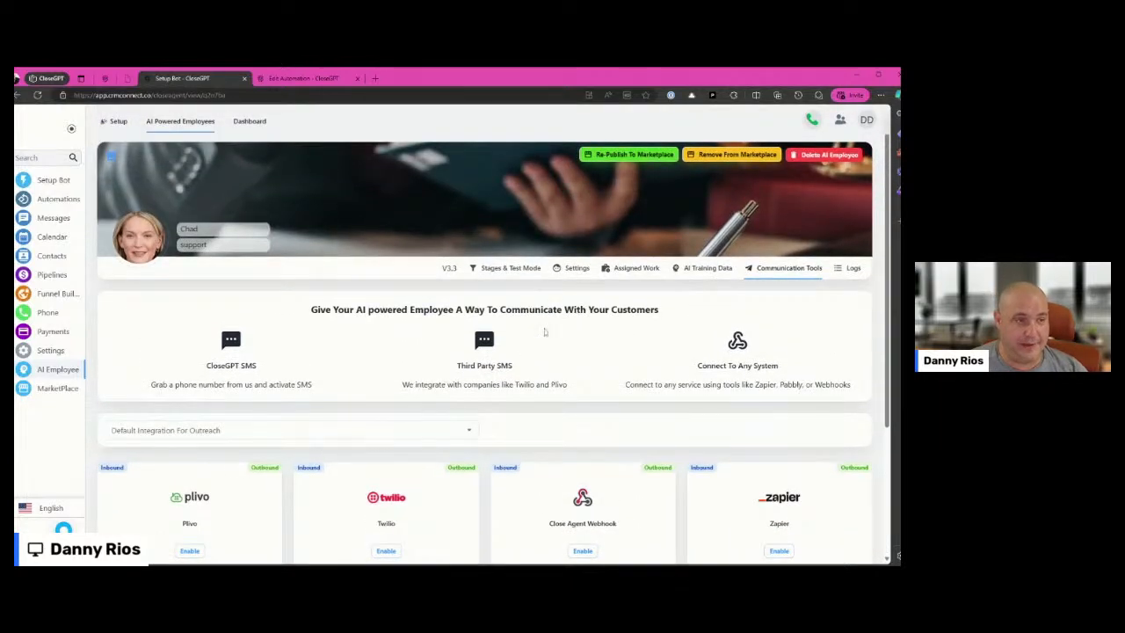
{"action": "left_click", "coordinate": [703, 269]}
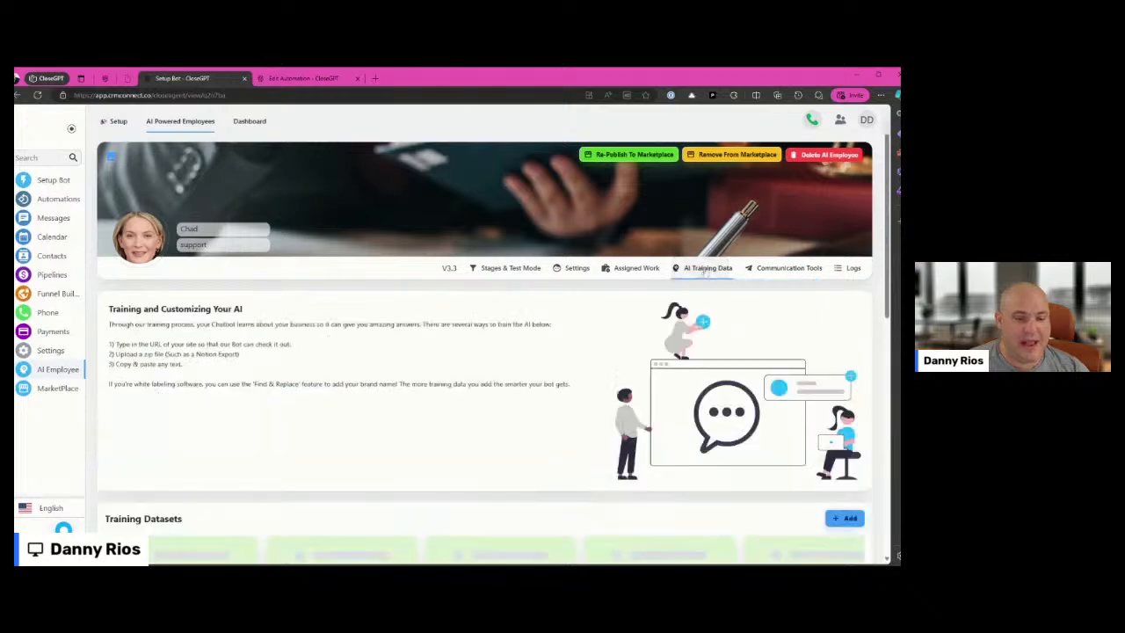
{"action": "scroll", "coordinate": [509, 425], "scroll_direction": "down", "scroll_amount": 1}
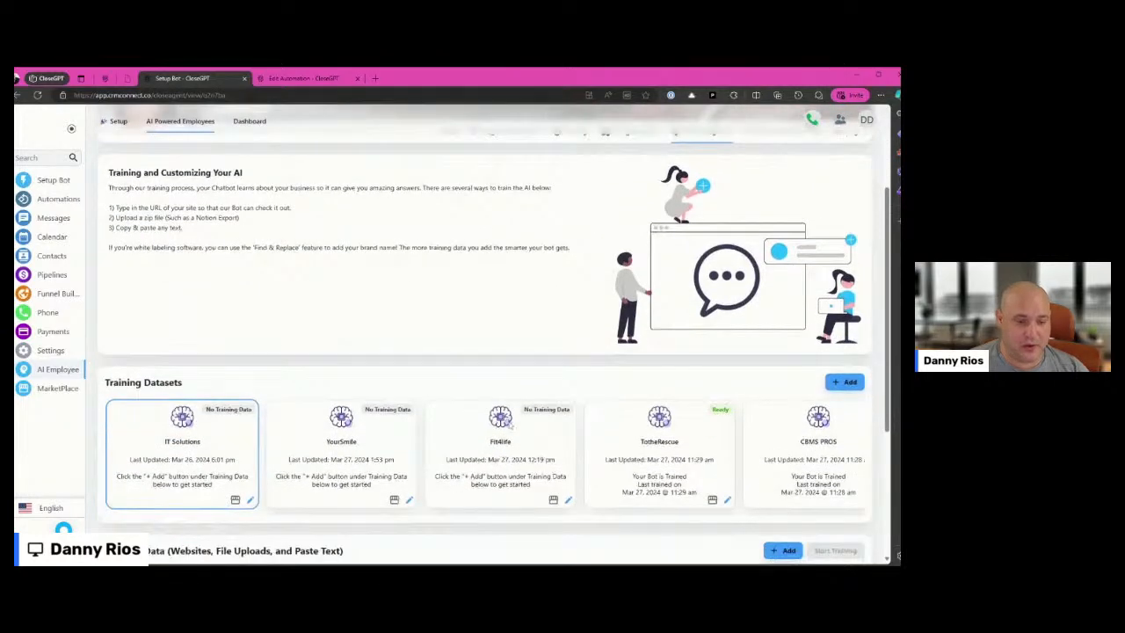
{"action": "scroll", "coordinate": [509, 424], "scroll_direction": "down", "scroll_amount": 3}
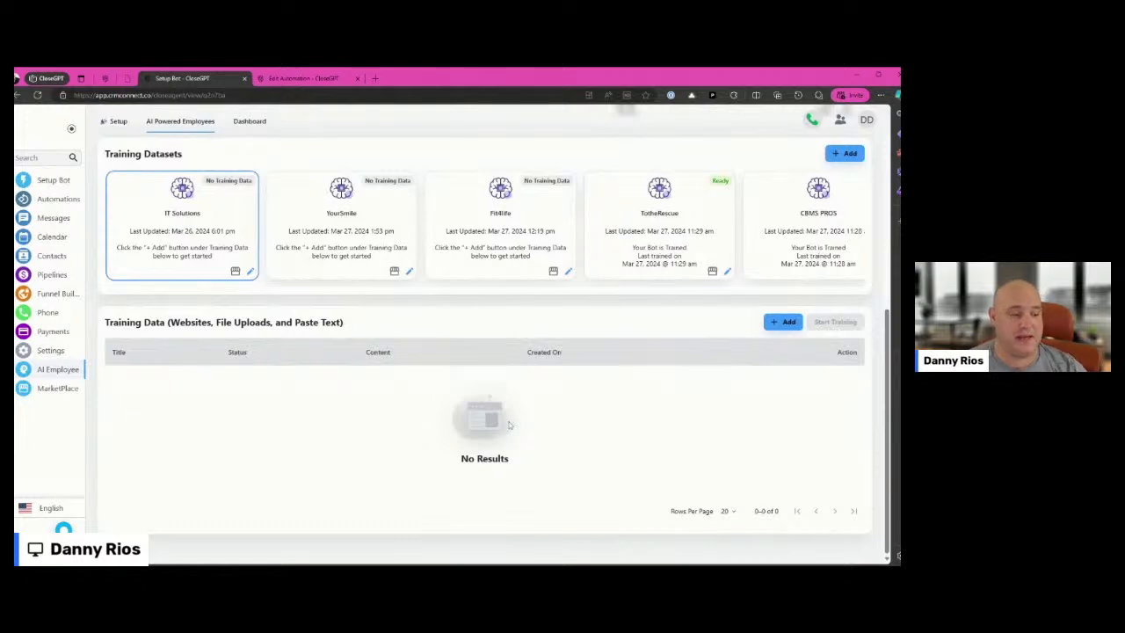
{"action": "left_click", "coordinate": [785, 323]}
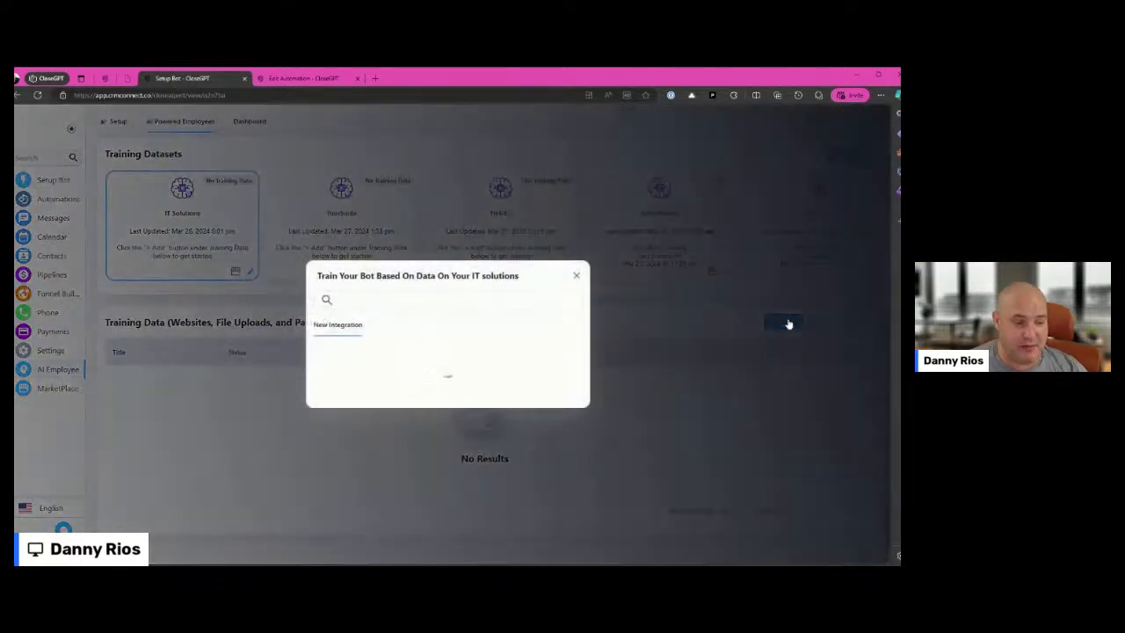
{"action": "left_click", "coordinate": [493, 333]}
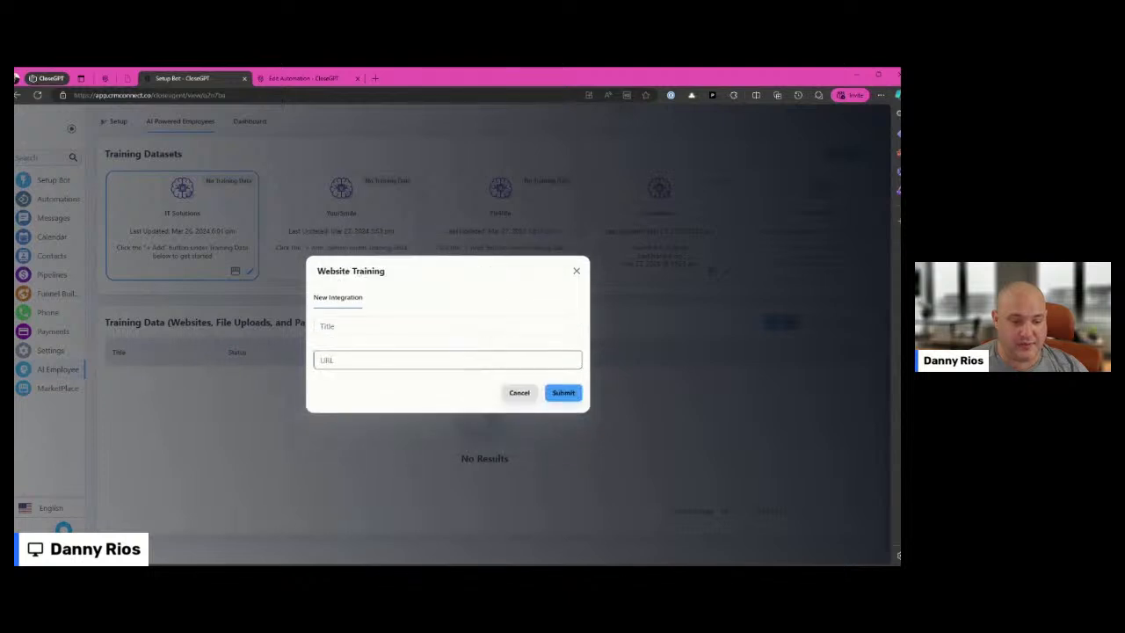
{"action": "left_click", "coordinate": [350, 360]}
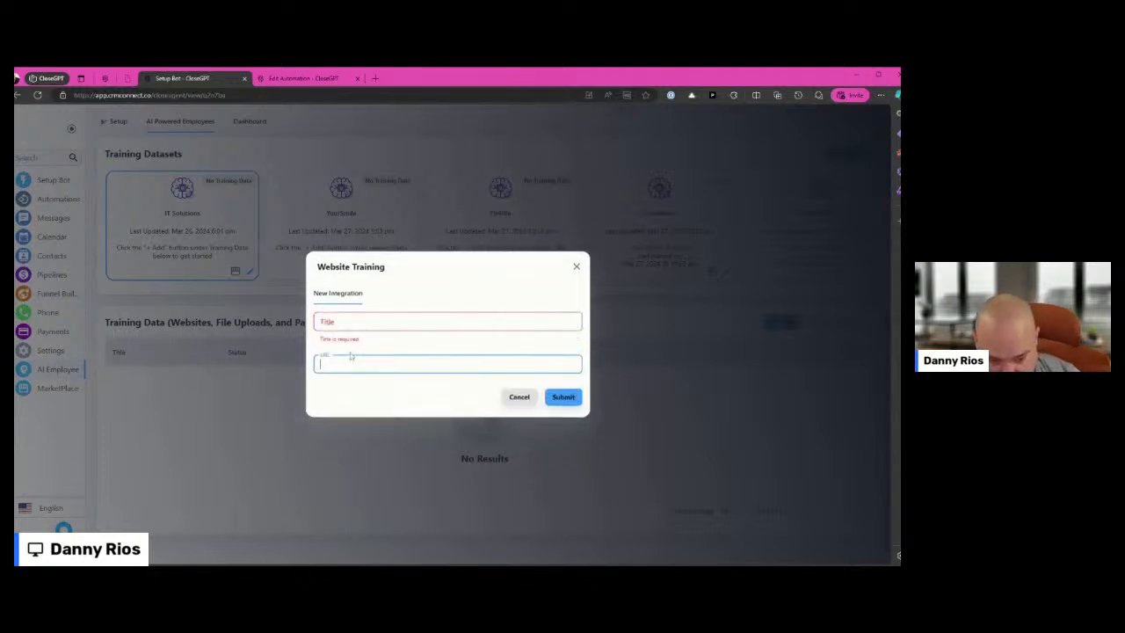
{"action": "type", "text": "https"}
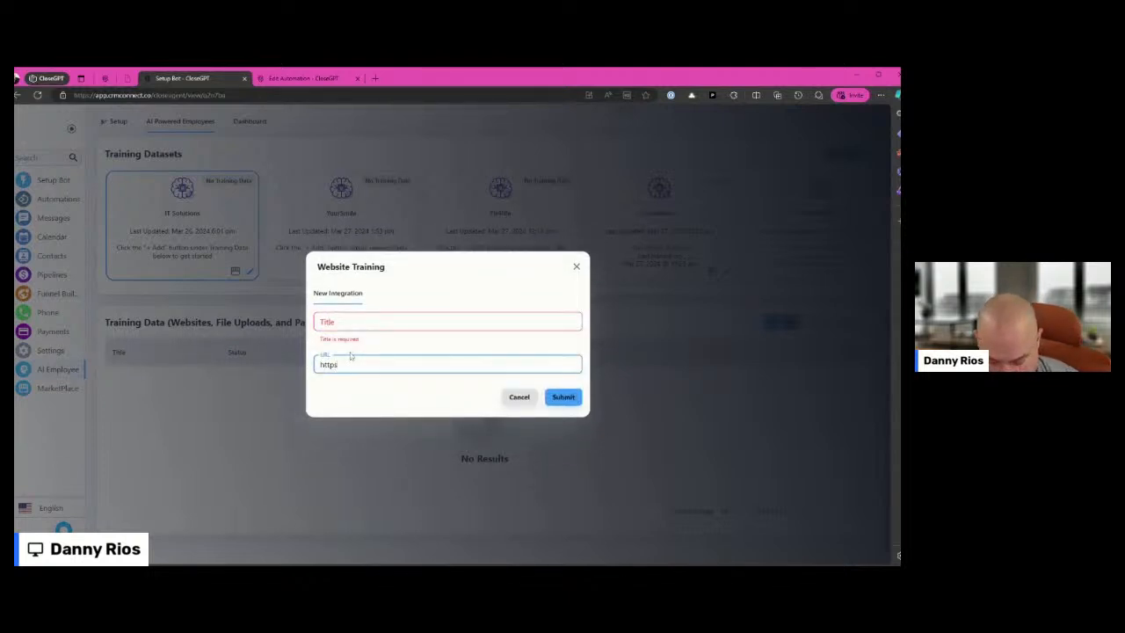
{"action": "type", "text": "://"}
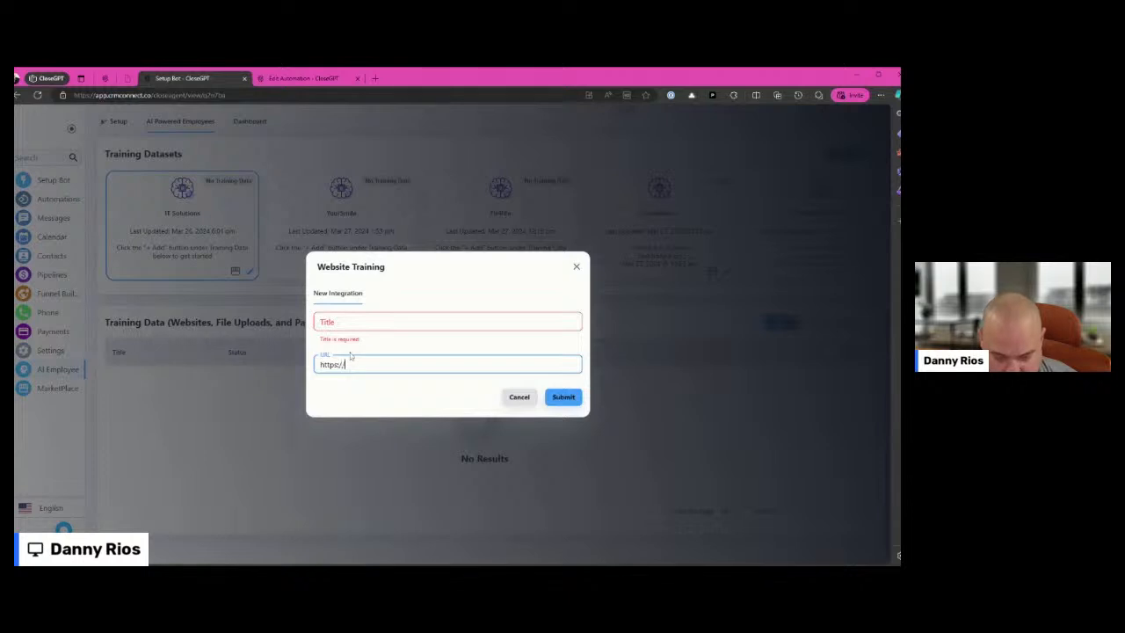
{"action": "type", "text": "www.close"}
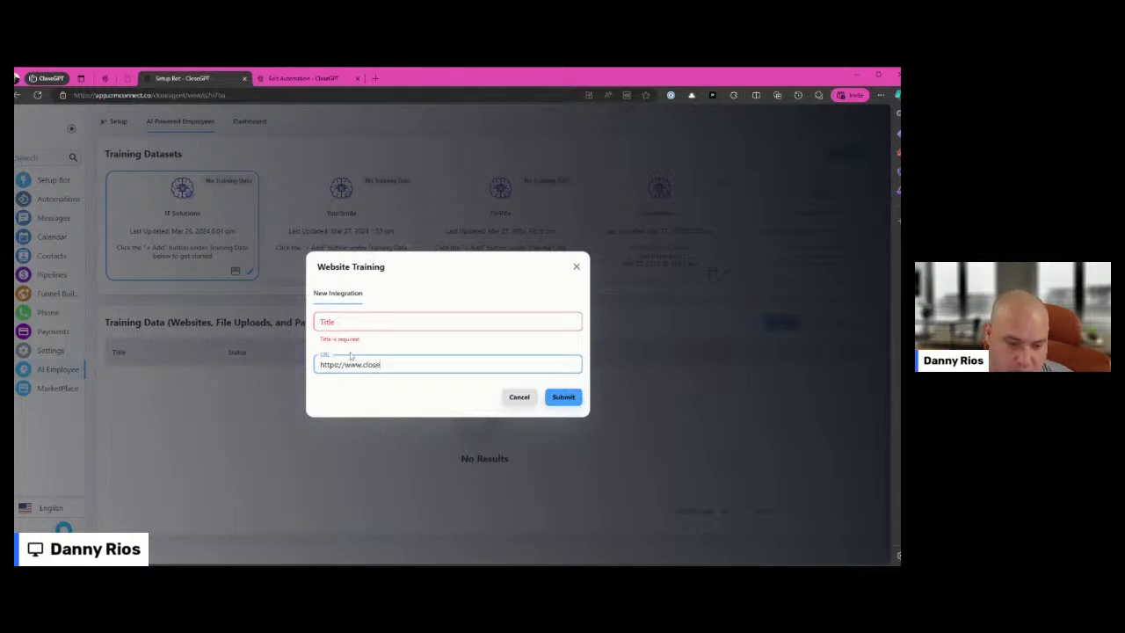
{"action": "type", "text": "gpt.ai"}
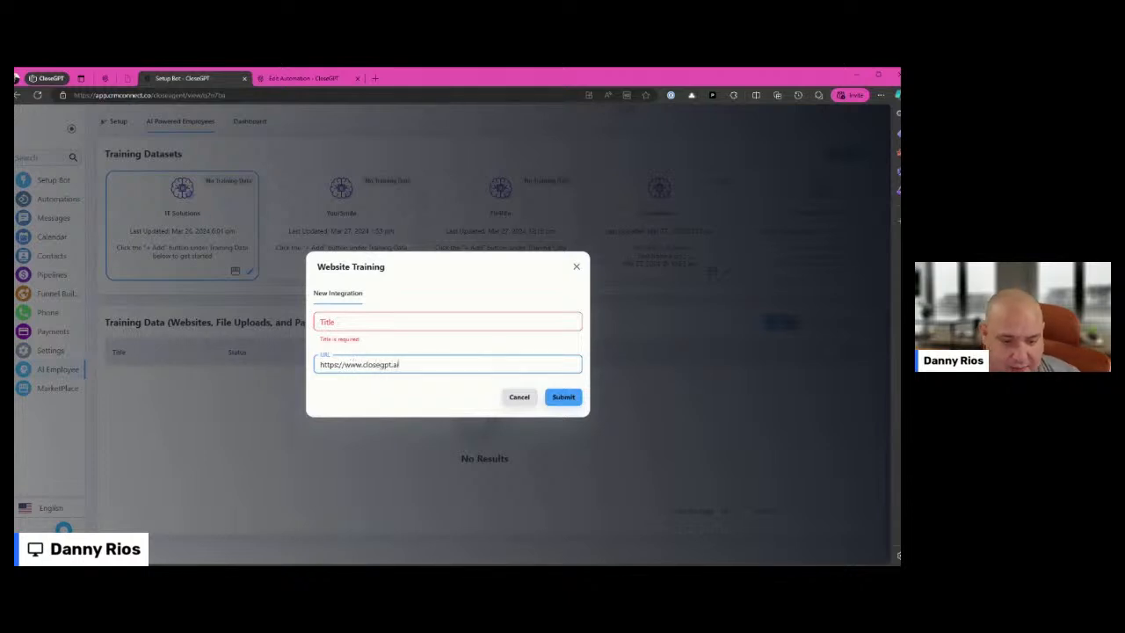
{"action": "left_click_drag", "start_coordinate": [402, 364], "coordinate": [68, 383]}
{"action": "key", "text": "ctrl+c"}
{"action": "left_click", "coordinate": [352, 321]}
{"action": "key", "text": "ctrl+v"}
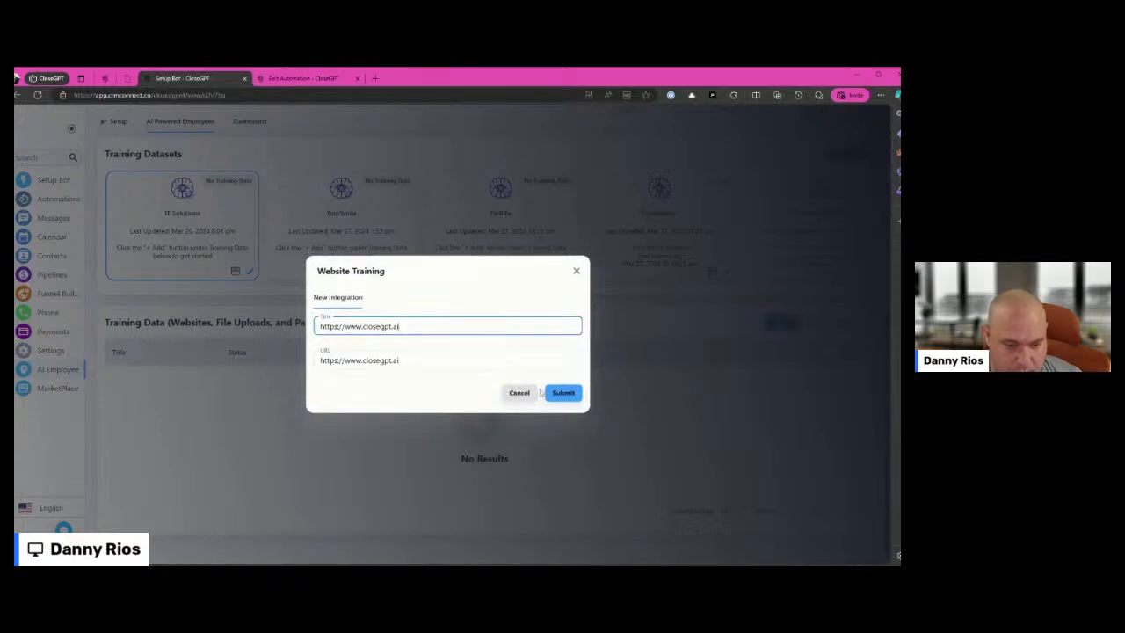
{"action": "left_click", "coordinate": [562, 396]}
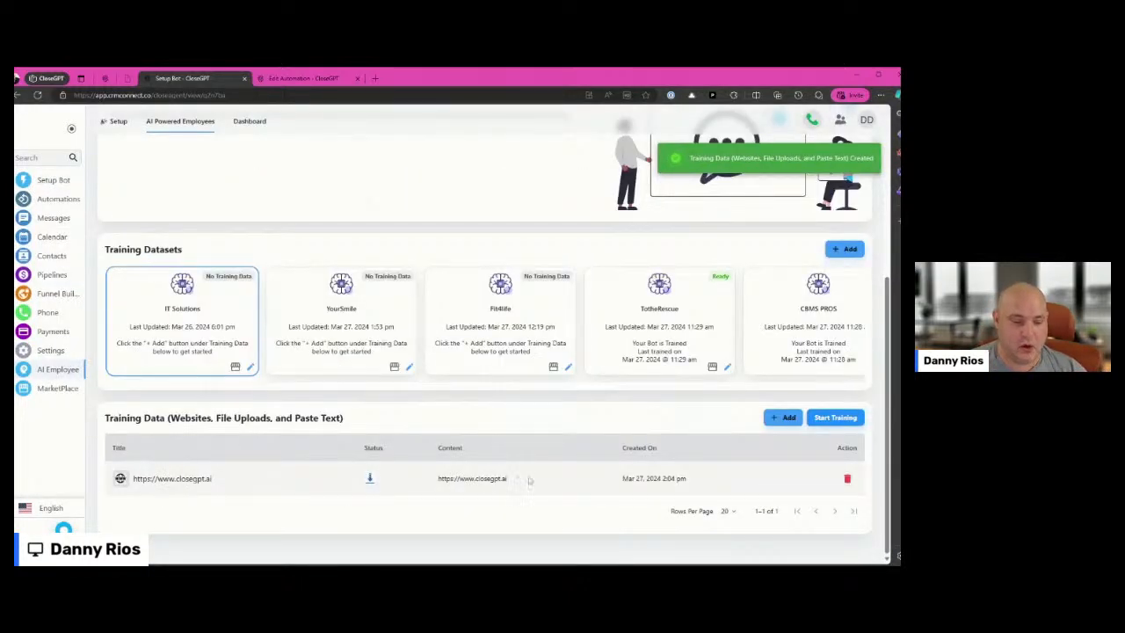
Create a Question & Answer training entry with the question "What are your business hours?"
{"action": "left_click", "coordinate": [782, 418]}
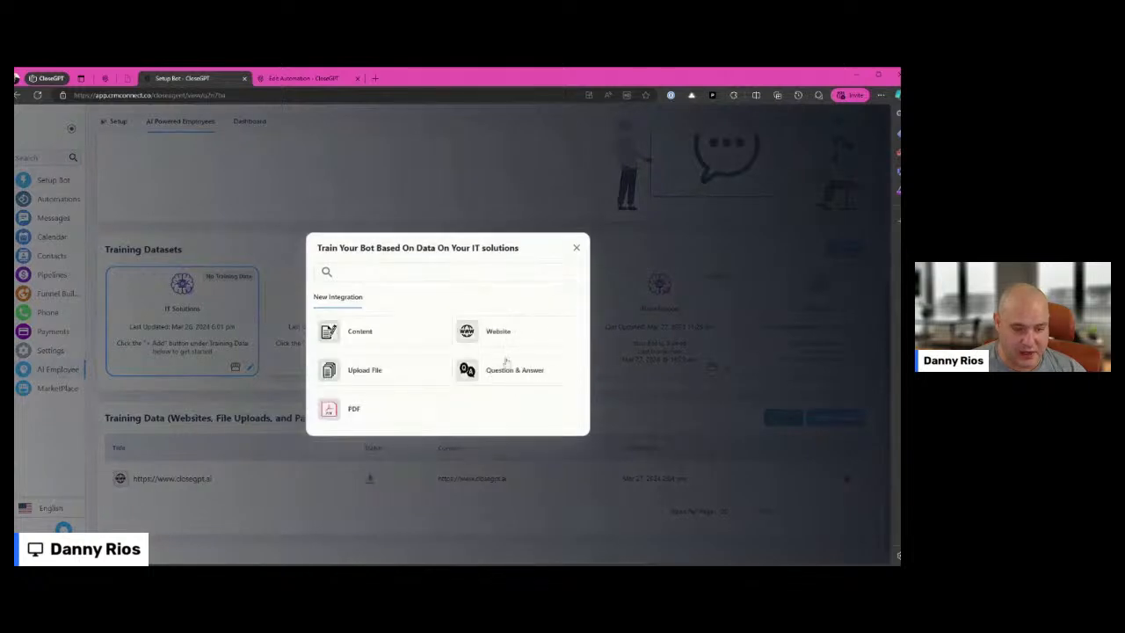
{"action": "left_click", "coordinate": [500, 373]}
{"action": "left_click", "coordinate": [316, 303]}
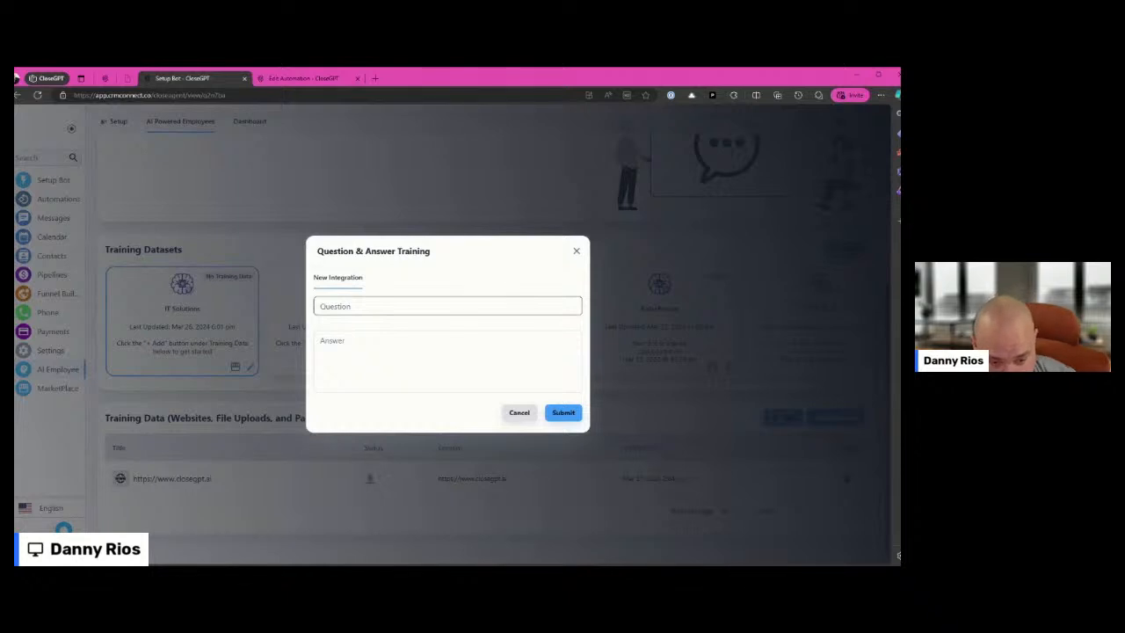
{"action": "left_click", "coordinate": [334, 305]}
{"action": "type", "text": "What are y"}
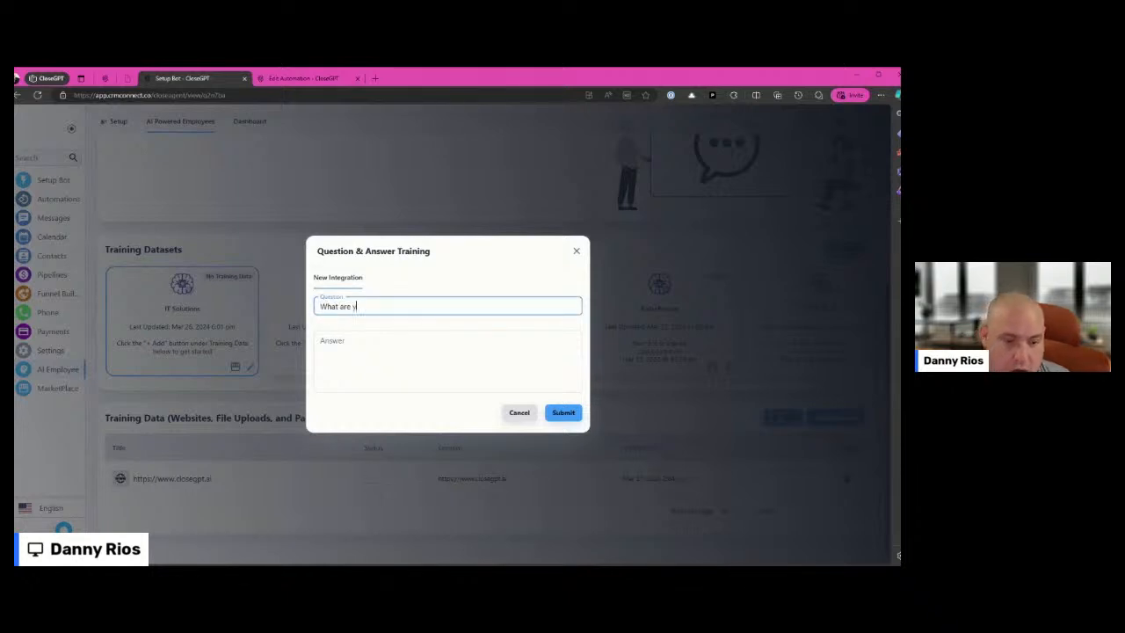
{"action": "type", "text": "our business hours"}
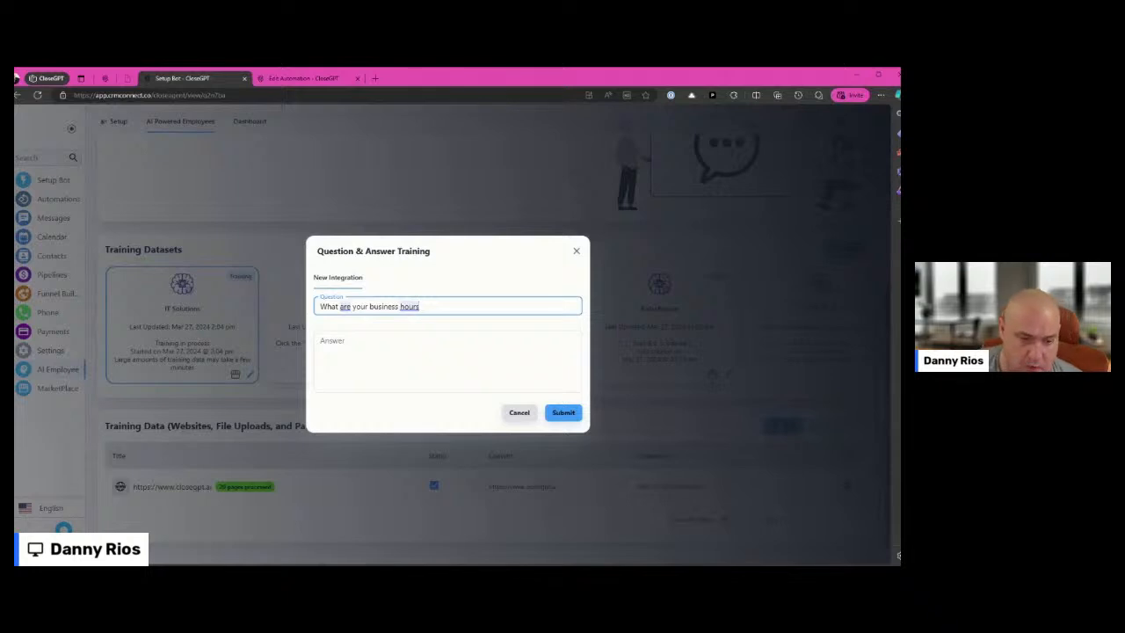
{"action": "type", "text": "?"}
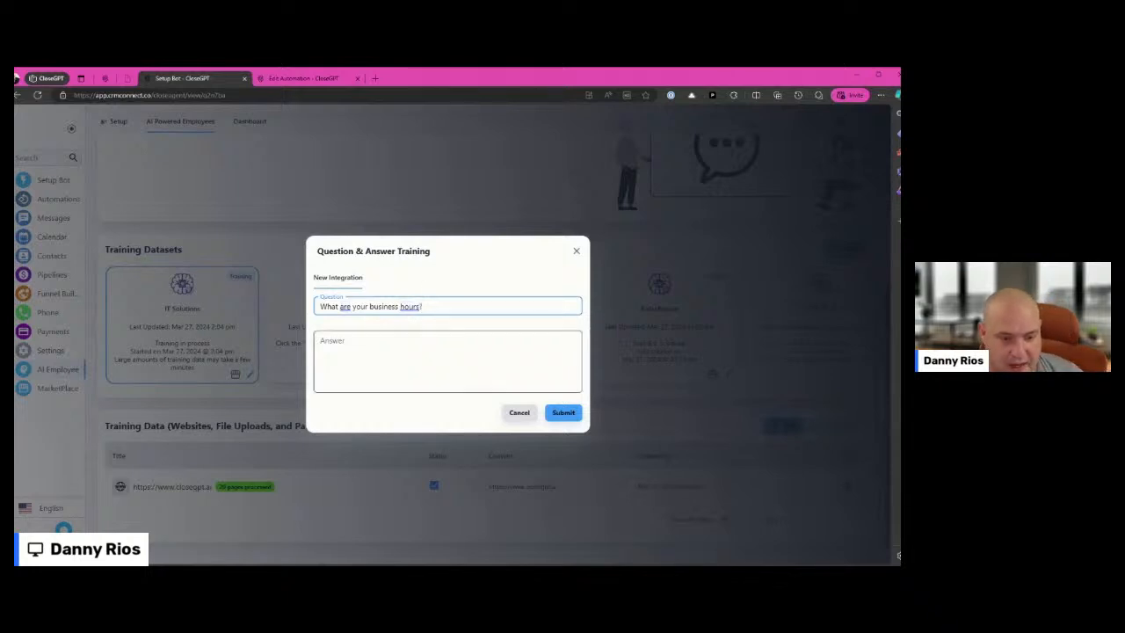
Answer the business hours question with "Our business hours are Monday-Friday 9am-5pm" and submit the training entry
{"action": "left_click", "coordinate": [447, 361]}
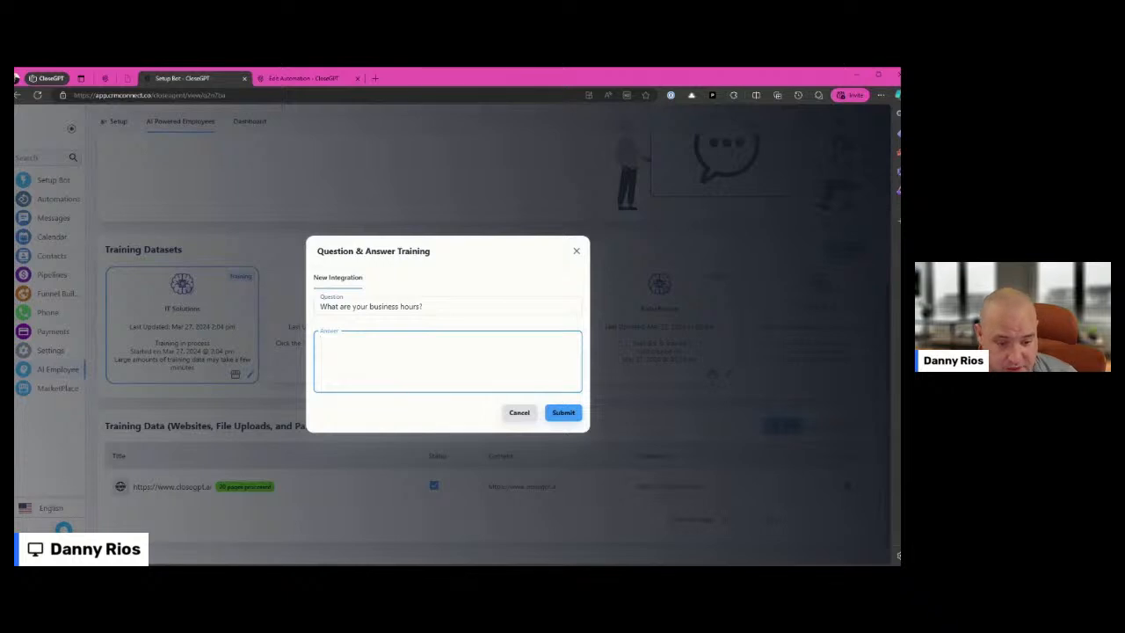
{"action": "type", "text": "Our bu"}
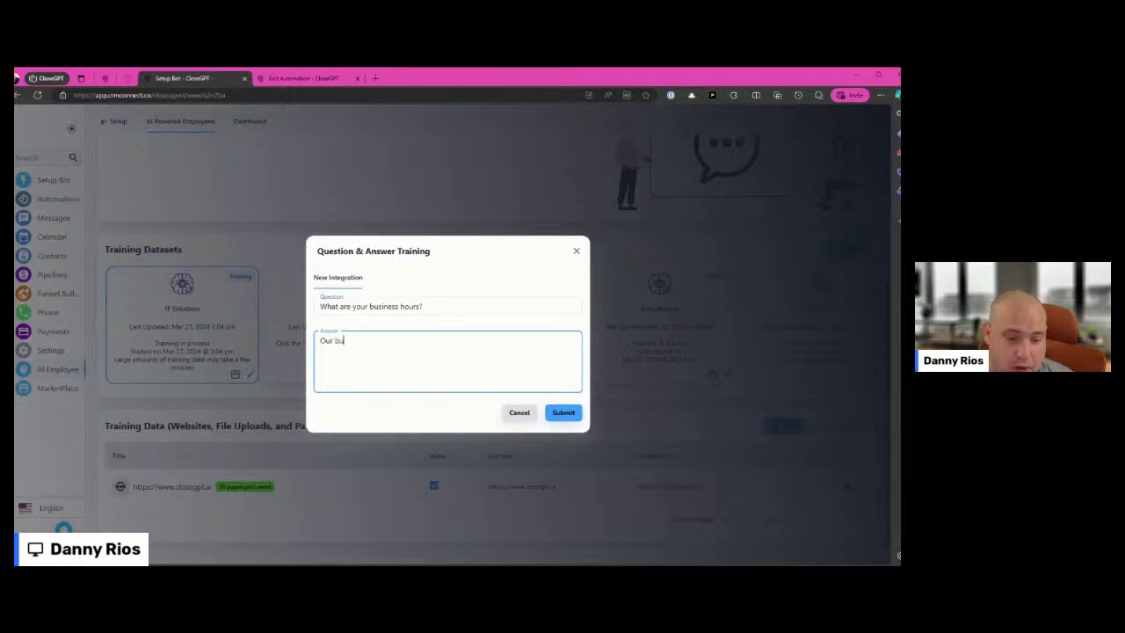
{"action": "type", "text": "siness hours are monday"}
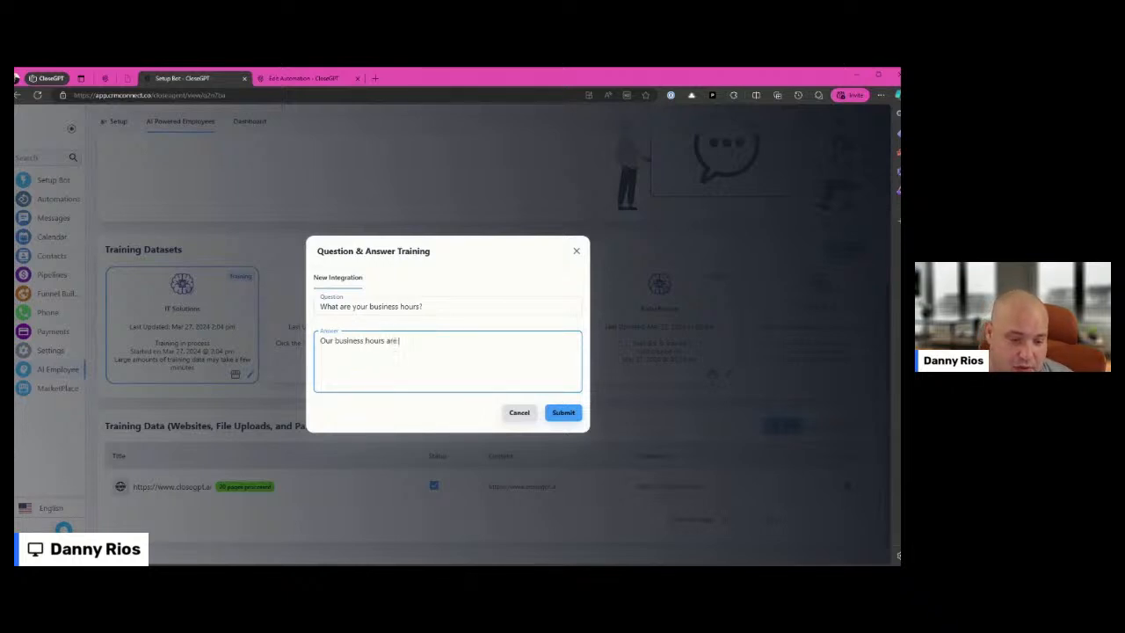
{"action": "key", "text": "BackSpace"}
{"action": "key", "text": "BackSpace"}
{"action": "key", "text": "BackSpace"}
{"action": "key", "text": "BackSpace"}
{"action": "key", "text": "BackSpace"}
{"action": "key", "text": "BackSpace"}
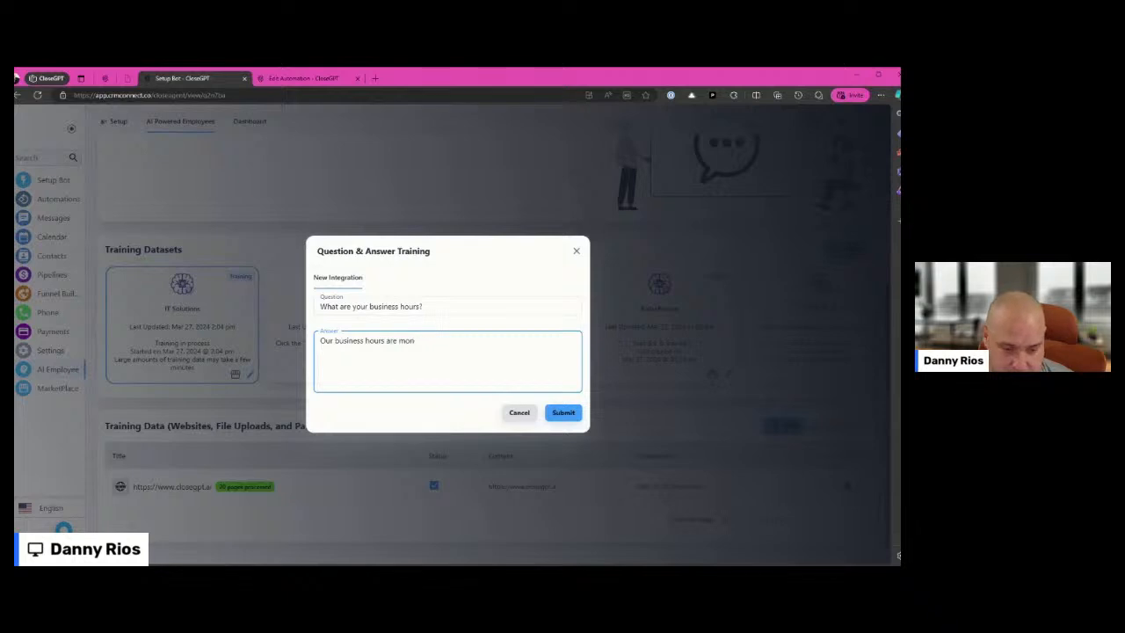
{"action": "type", "text": "Monday-Friday"}
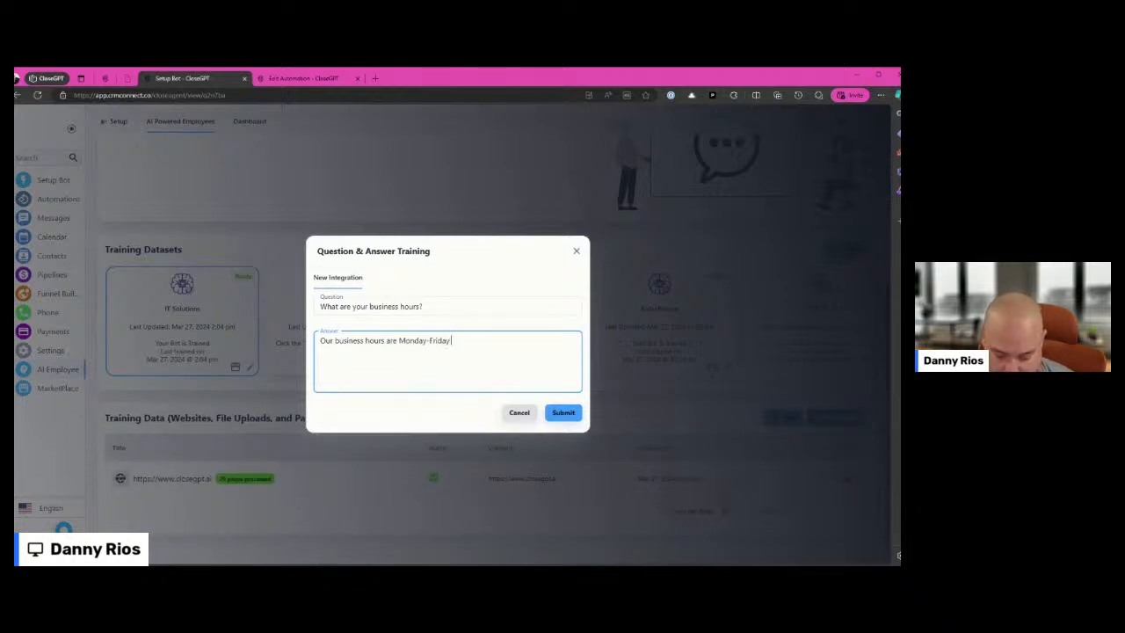
{"action": "type", "text": " 9am-5pm"}
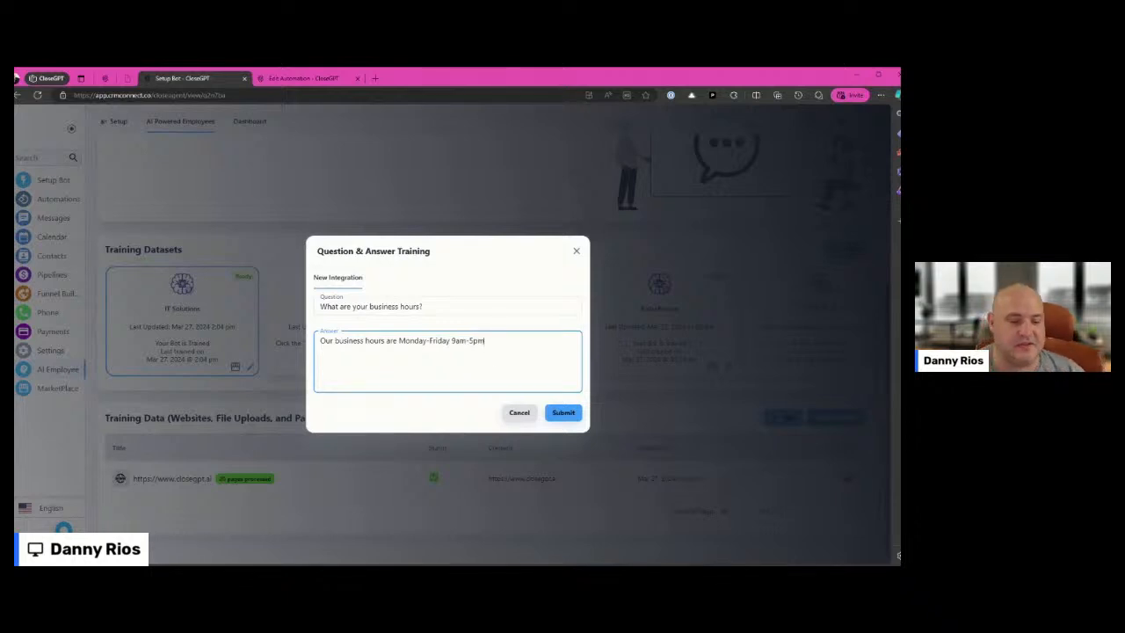
{"action": "left_click", "coordinate": [552, 414]}
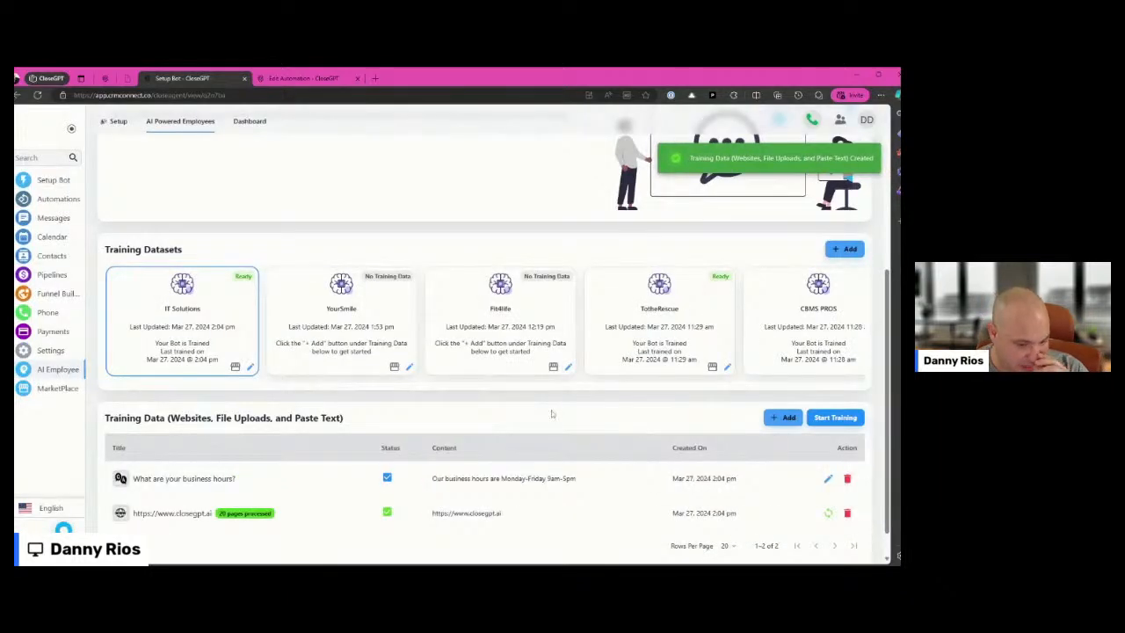
{"action": "scroll", "coordinate": [507, 494], "scroll_direction": "down", "scroll_amount": 1}
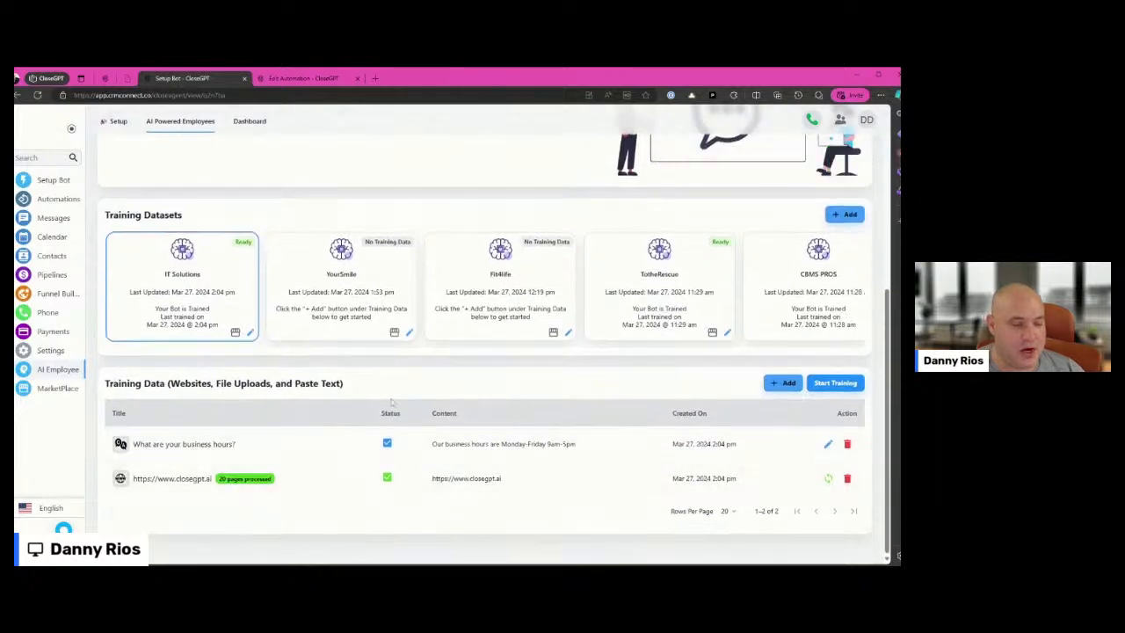
{"action": "left_click", "coordinate": [840, 383]}
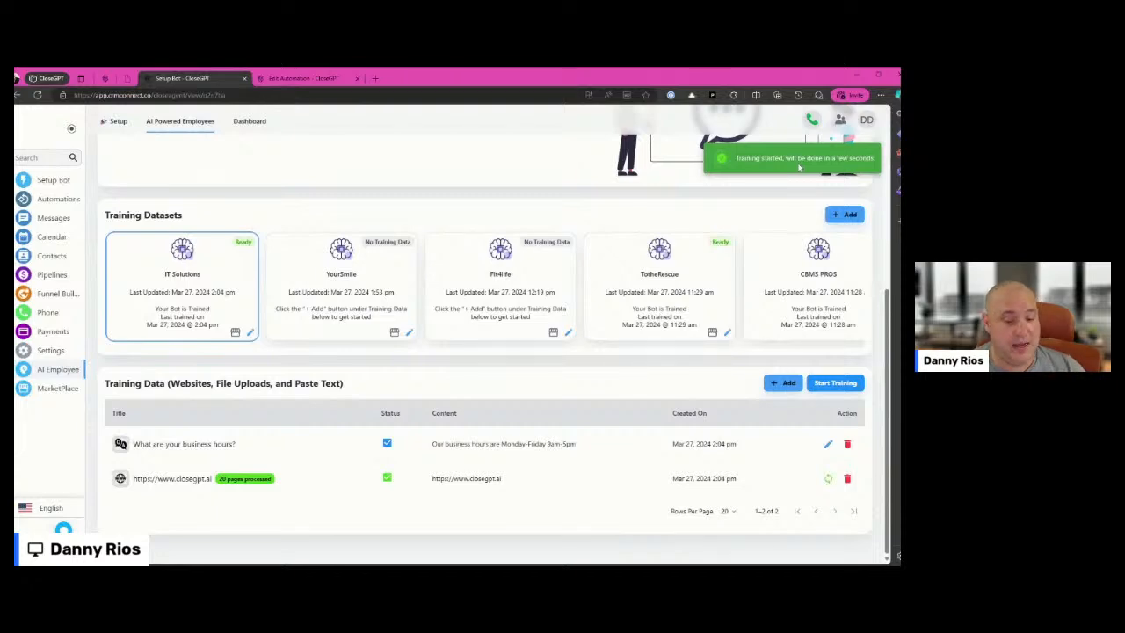
{"action": "left_click", "coordinate": [238, 480]}
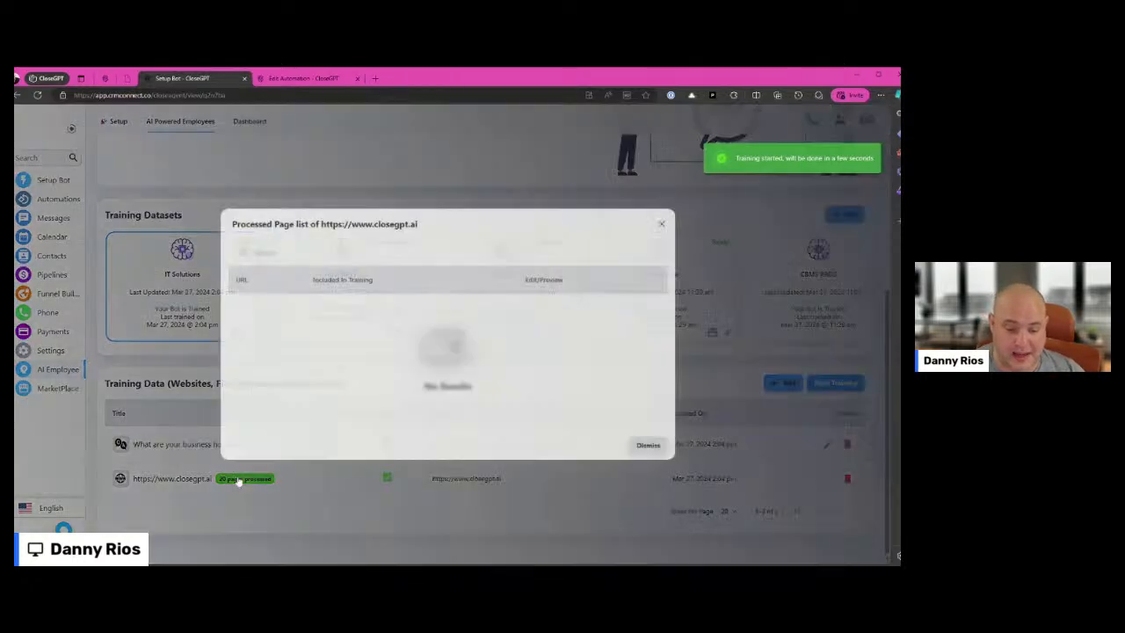
{"action": "scroll", "coordinate": [492, 321], "scroll_direction": "down", "scroll_amount": 5}
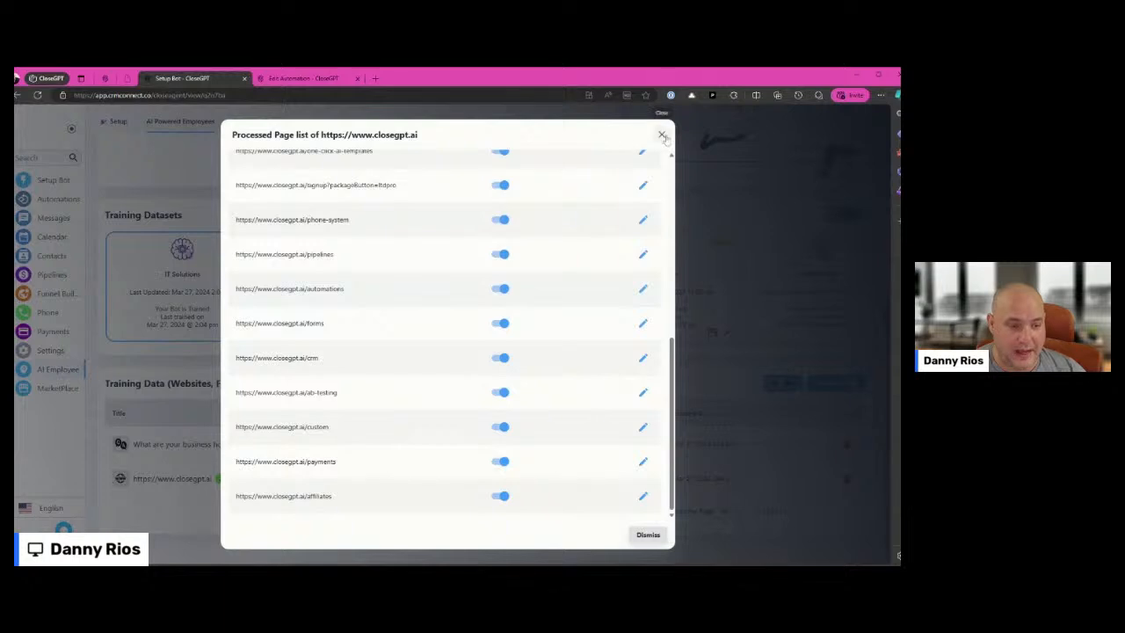
{"action": "left_click", "coordinate": [662, 135]}
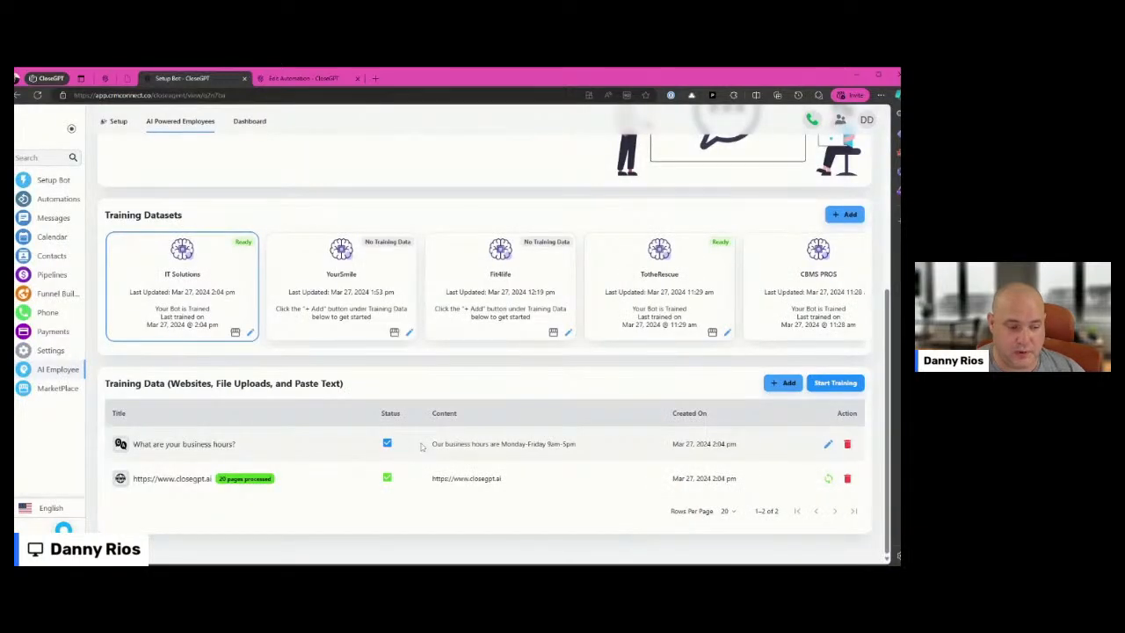
Open the AI employee's assigned work and compare Hunting Mode with Manual Mode
{"action": "scroll", "coordinate": [530, 428], "scroll_direction": "up", "scroll_amount": 1}
{"action": "scroll", "coordinate": [531, 428], "scroll_direction": "up", "scroll_amount": 3}
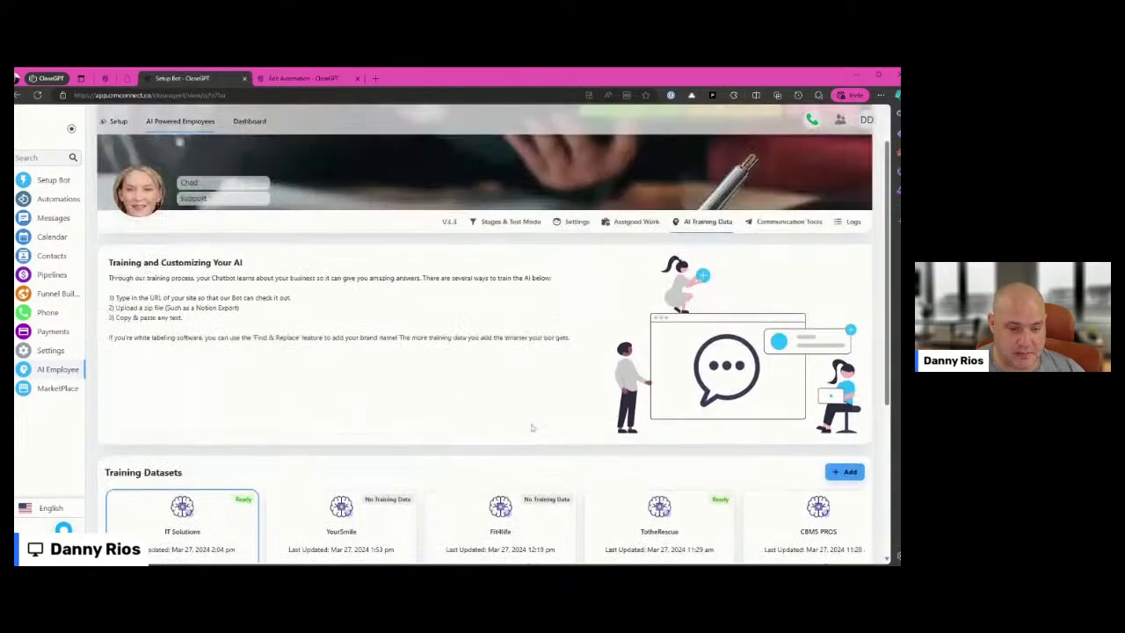
{"action": "scroll", "coordinate": [530, 428], "scroll_direction": "up", "scroll_amount": 1}
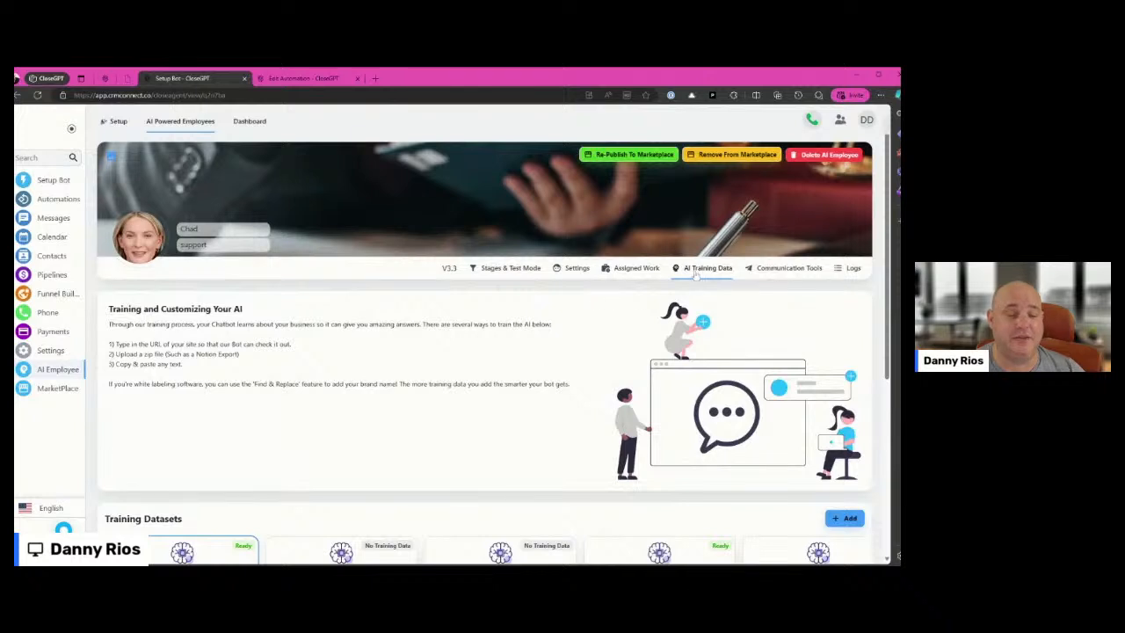
{"action": "left_click", "coordinate": [644, 272]}
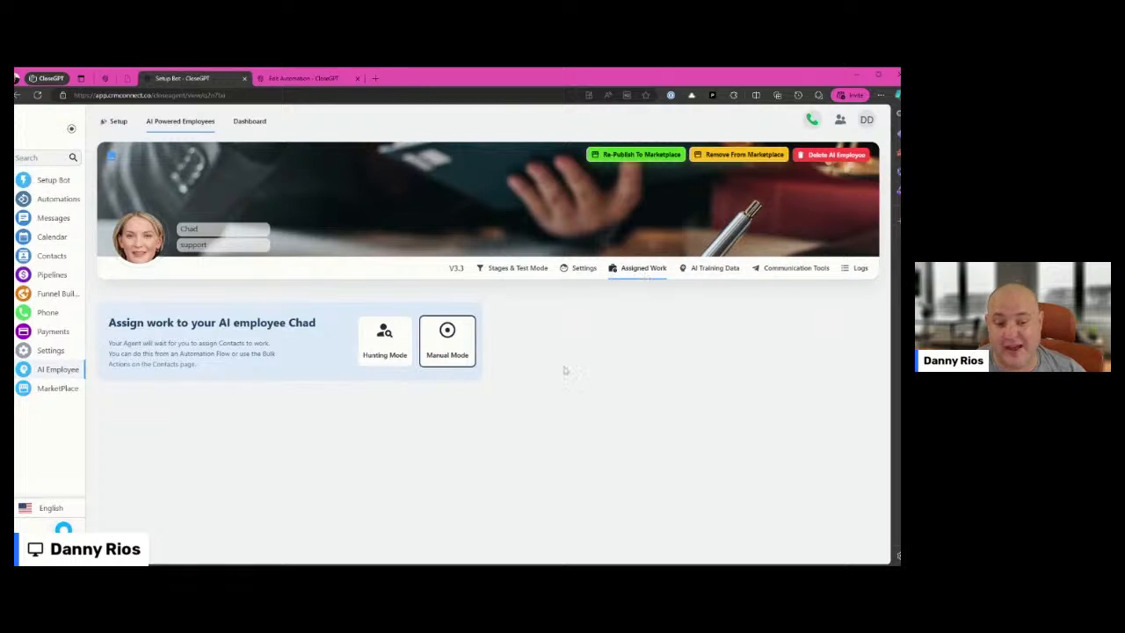
{"action": "left_click", "coordinate": [442, 342]}
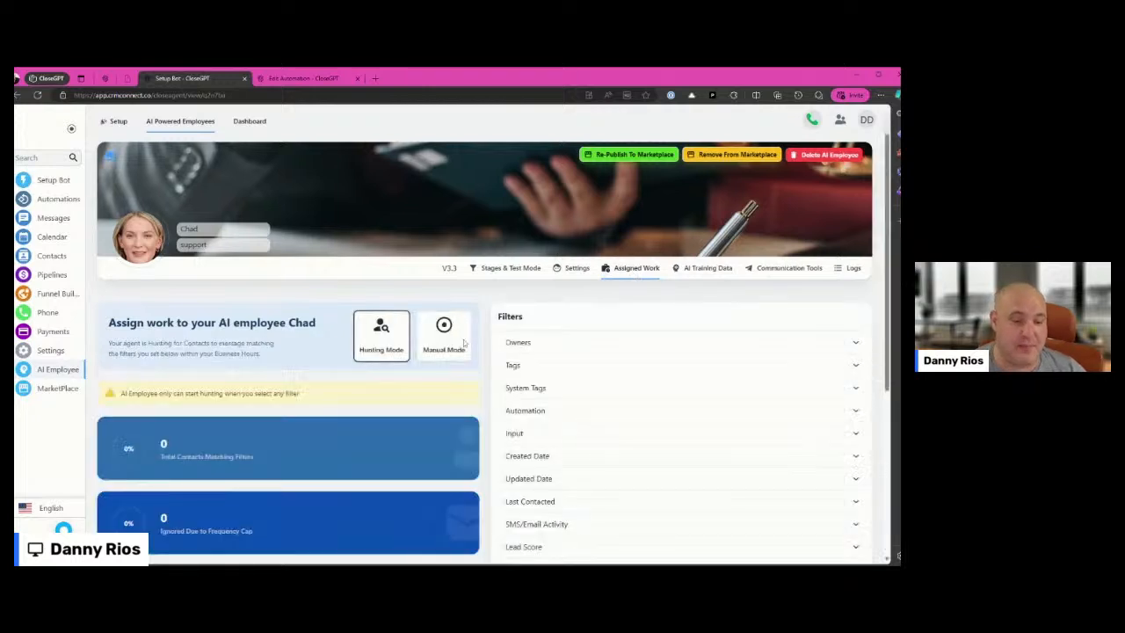
{"action": "left_click", "coordinate": [464, 344]}
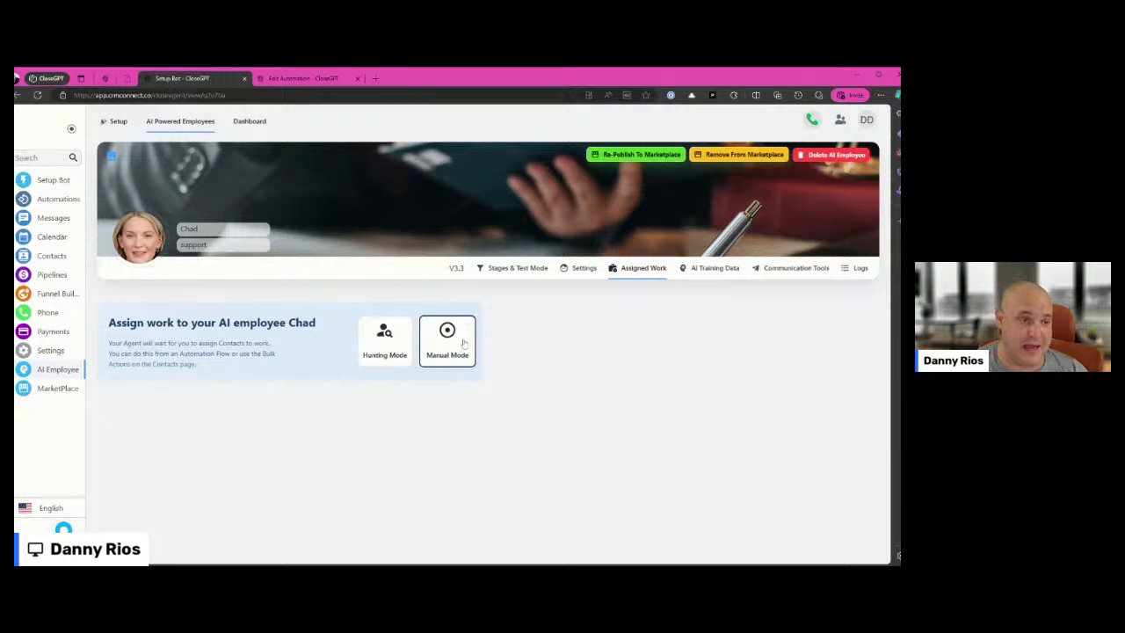
Add a Has Tag filter for Soccer under Hunting Mode, and return the AI employee to Manual Mode
{"action": "left_click", "coordinate": [396, 346]}
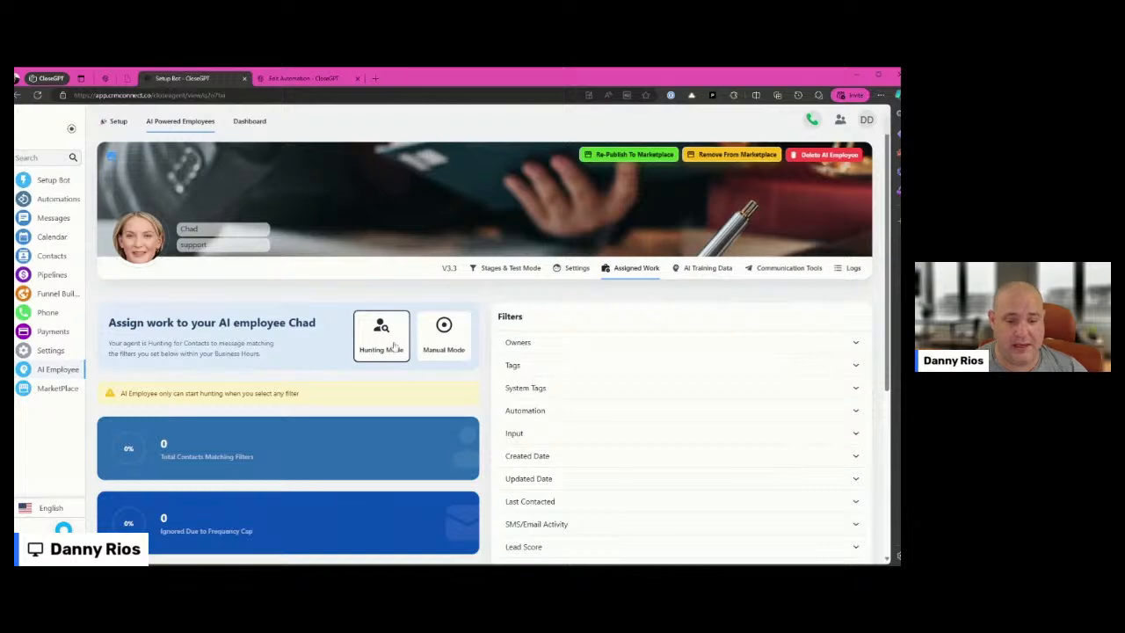
{"action": "left_click", "coordinate": [615, 365]}
{"action": "left_click", "coordinate": [640, 429]}
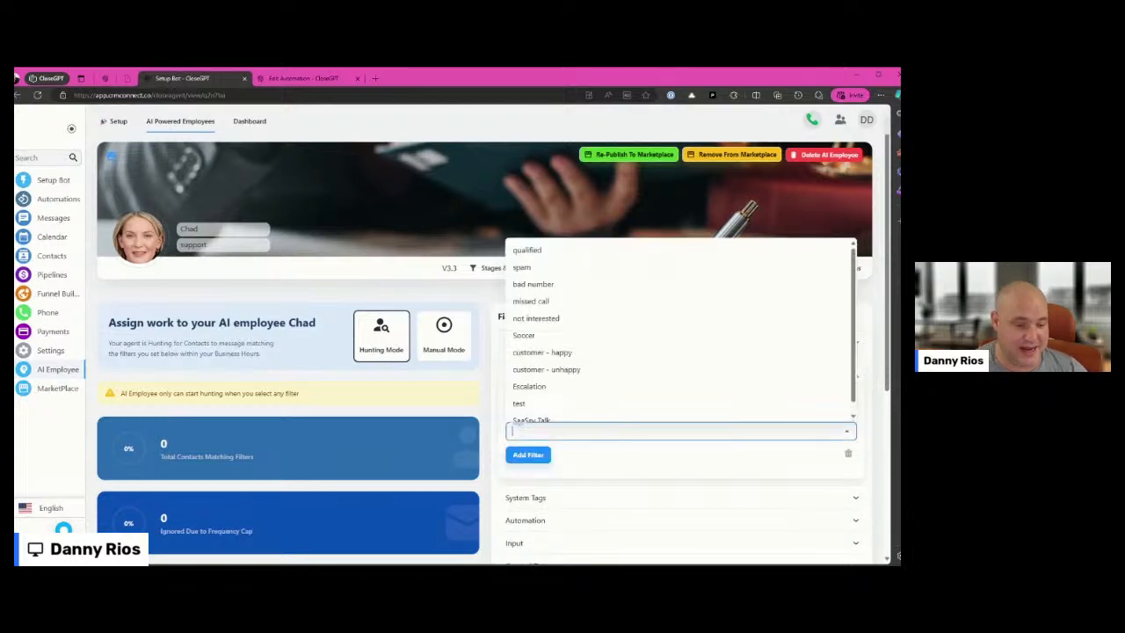
{"action": "left_click", "coordinate": [592, 335]}
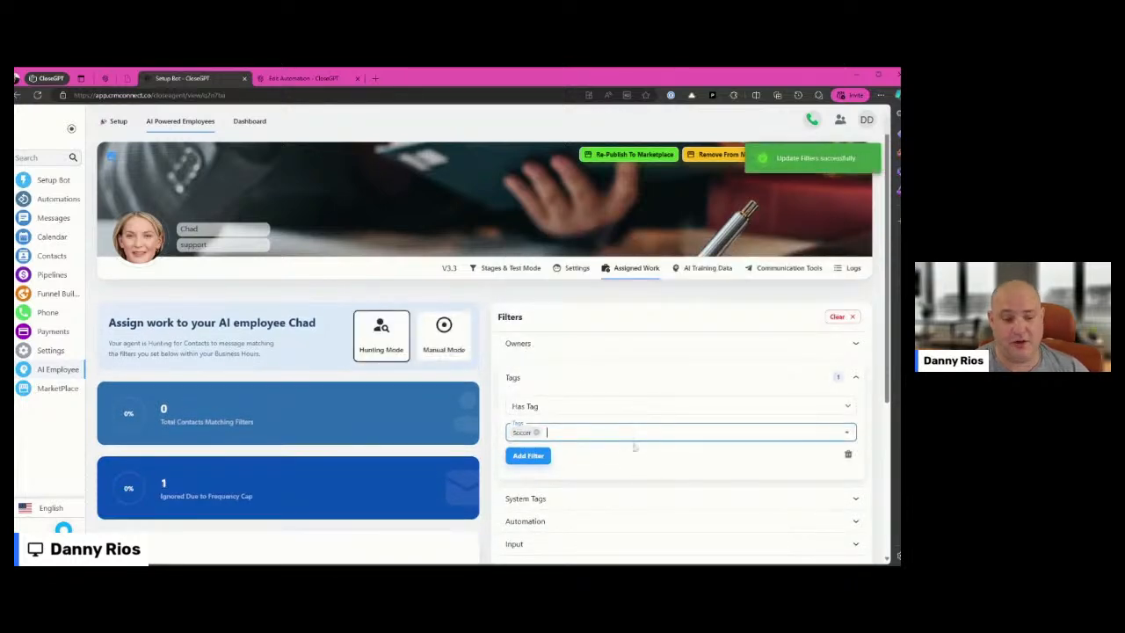
{"action": "scroll", "coordinate": [559, 448], "scroll_direction": "down", "scroll_amount": 2}
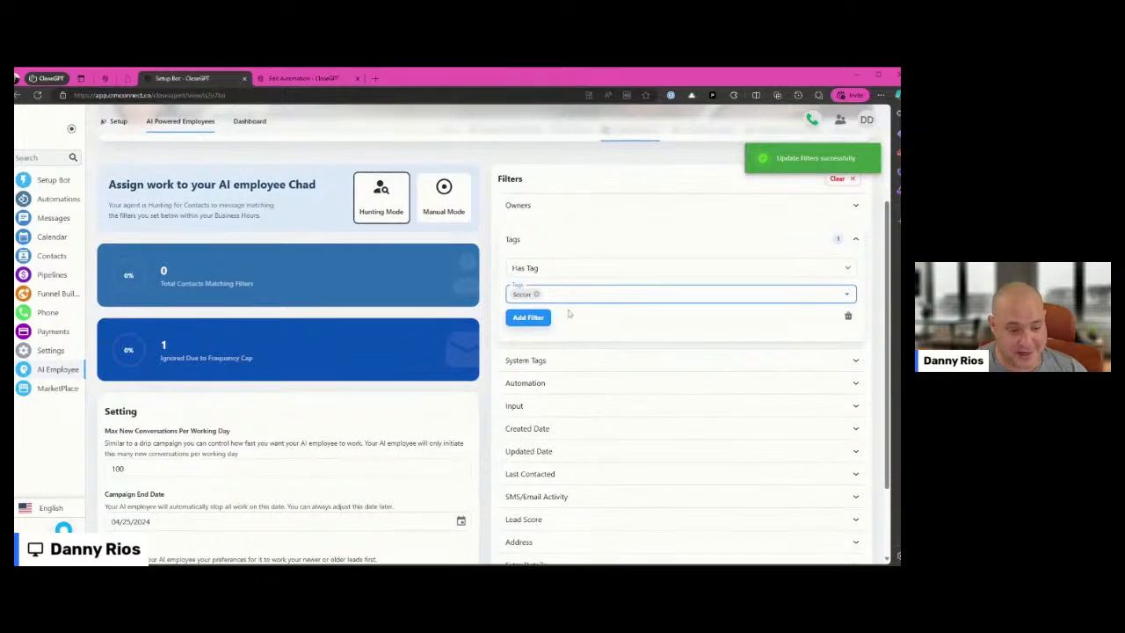
{"action": "scroll", "coordinate": [568, 313], "scroll_direction": "up", "scroll_amount": 1}
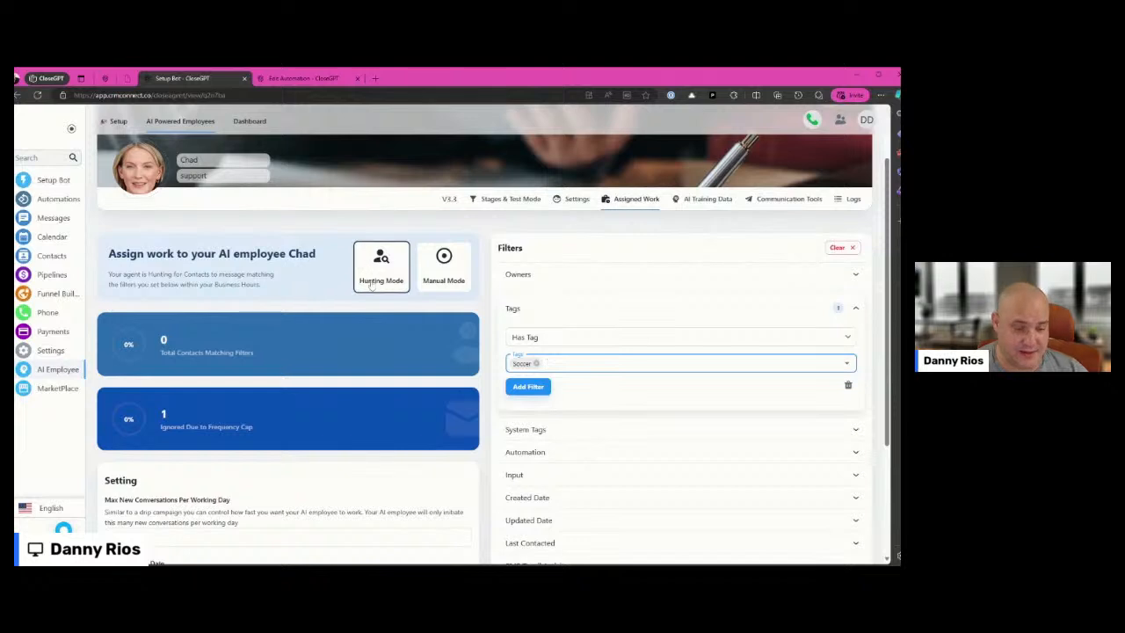
{"action": "left_click", "coordinate": [431, 279]}
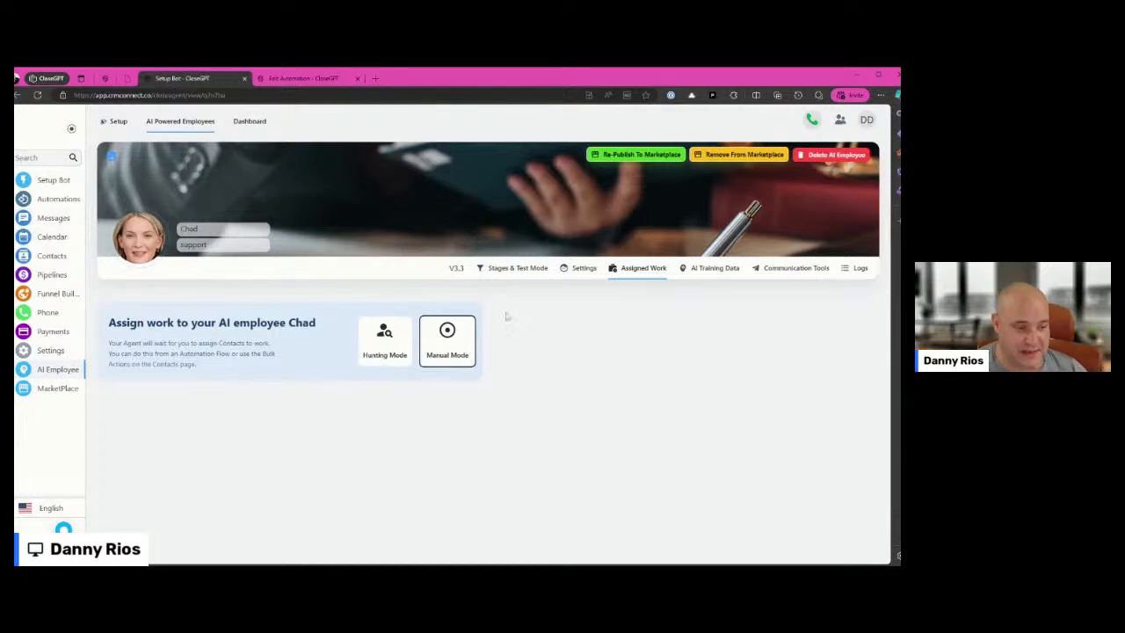
Look over the AI employee's settings and try to enable its AI Powered Employee Working Status
{"action": "left_click", "coordinate": [580, 268]}
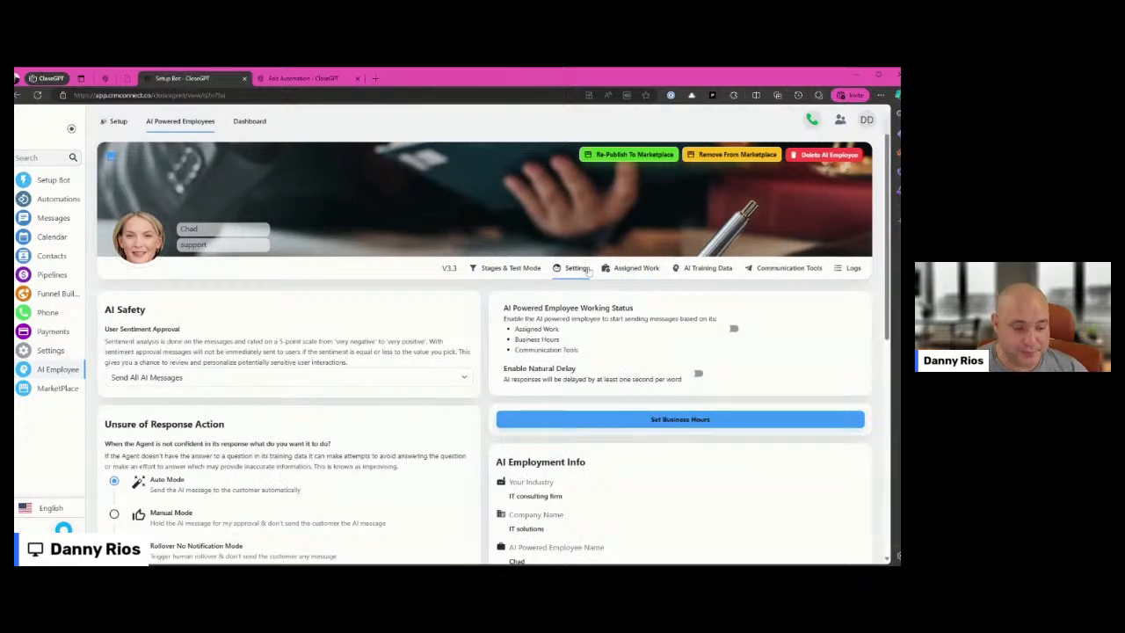
{"action": "scroll", "coordinate": [589, 272], "scroll_direction": "down", "scroll_amount": 4}
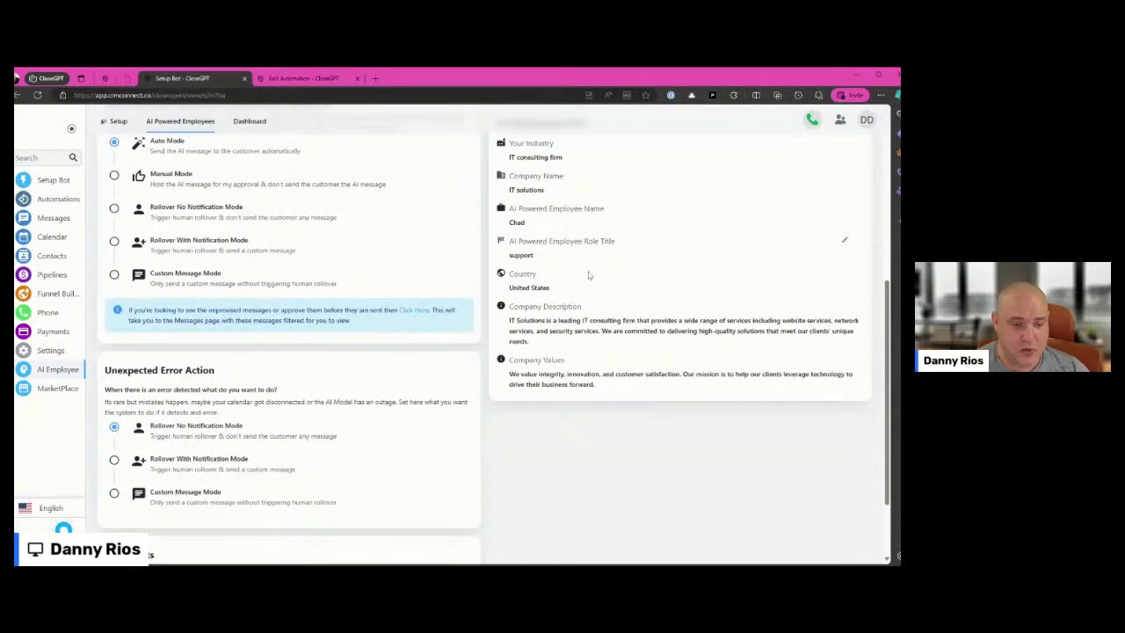
{"action": "scroll", "coordinate": [591, 278], "scroll_direction": "up", "scroll_amount": 1}
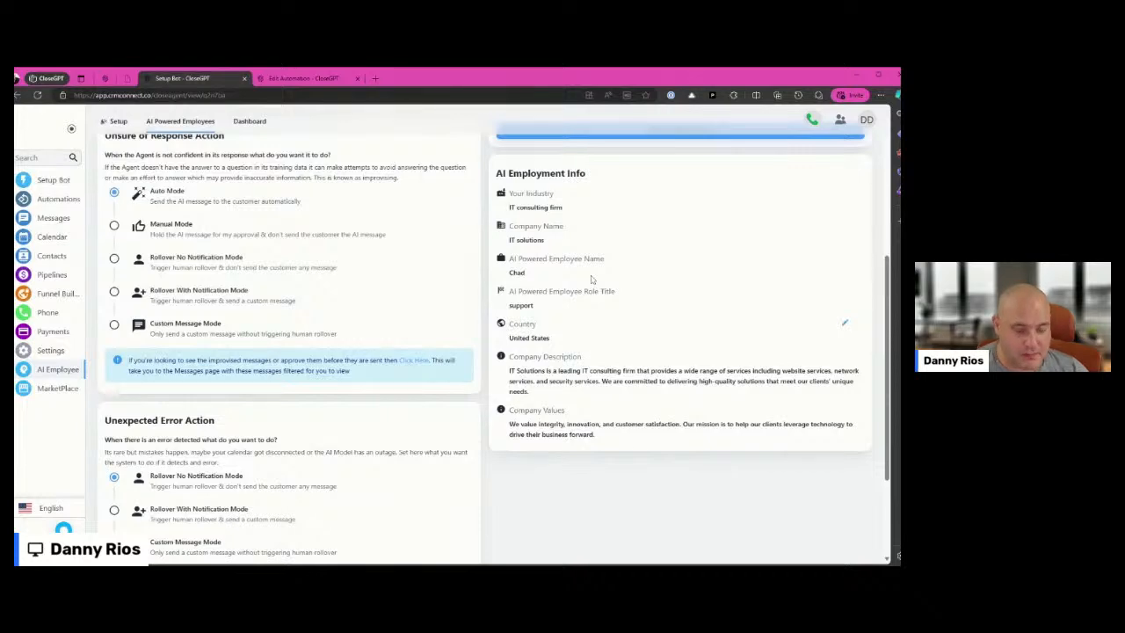
{"action": "scroll", "coordinate": [660, 388], "scroll_direction": "up", "scroll_amount": 3}
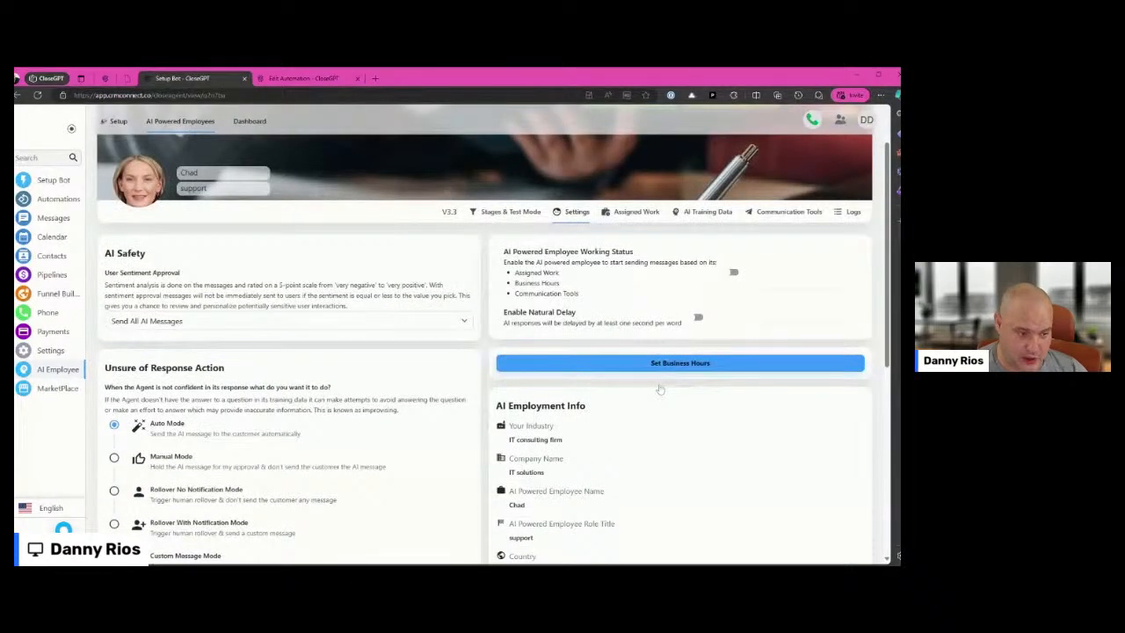
{"action": "scroll", "coordinate": [660, 389], "scroll_direction": "down", "scroll_amount": 1}
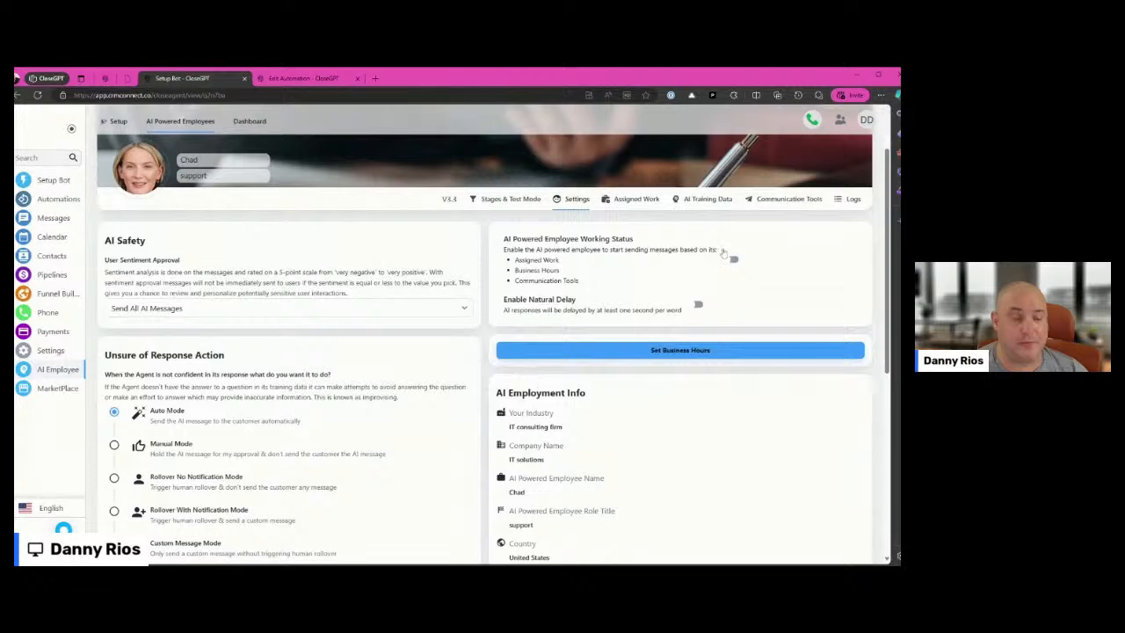
{"action": "left_click", "coordinate": [731, 260]}
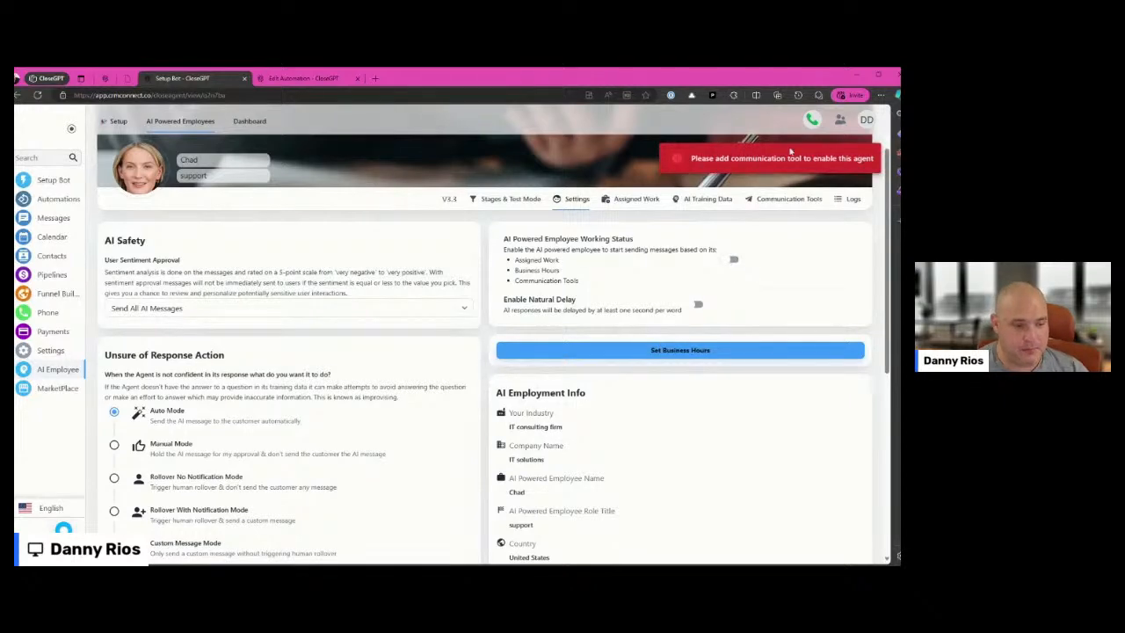
Inspect the AI employee's weekly working hours, trying Sunday as a working day, and discard the changes
{"action": "left_click", "coordinate": [680, 349]}
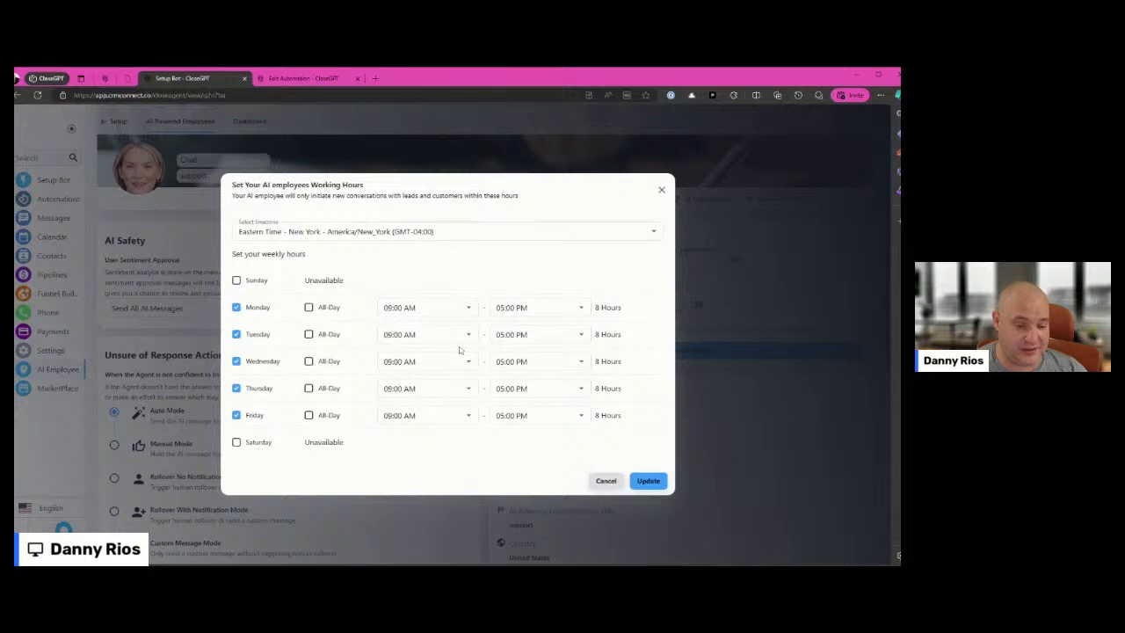
{"action": "left_click", "coordinate": [236, 281]}
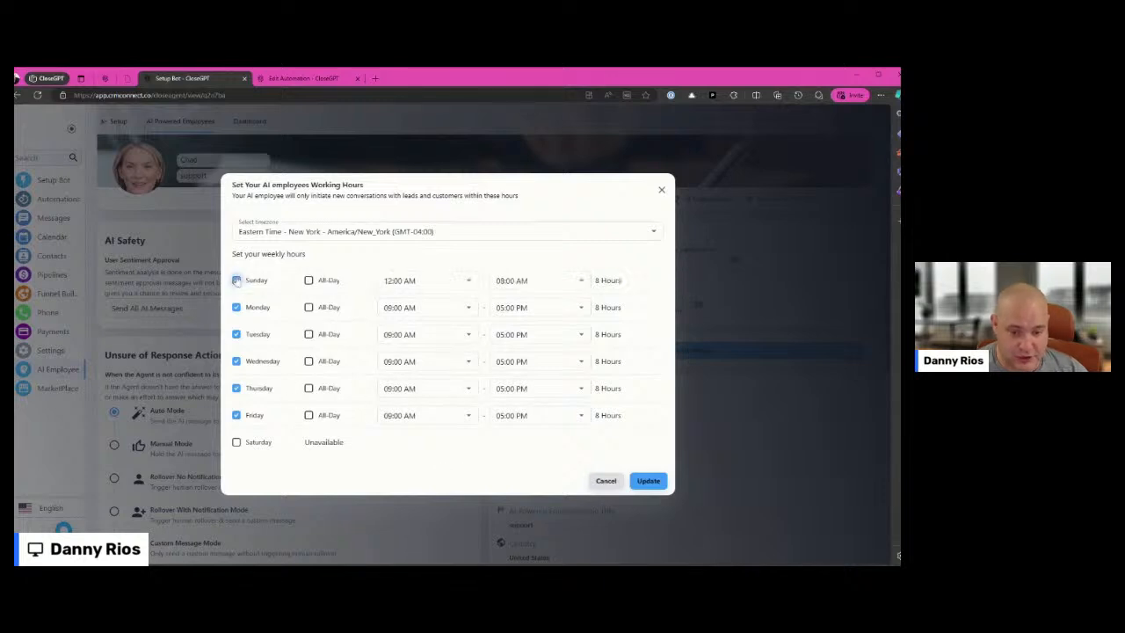
{"action": "left_click", "coordinate": [236, 280]}
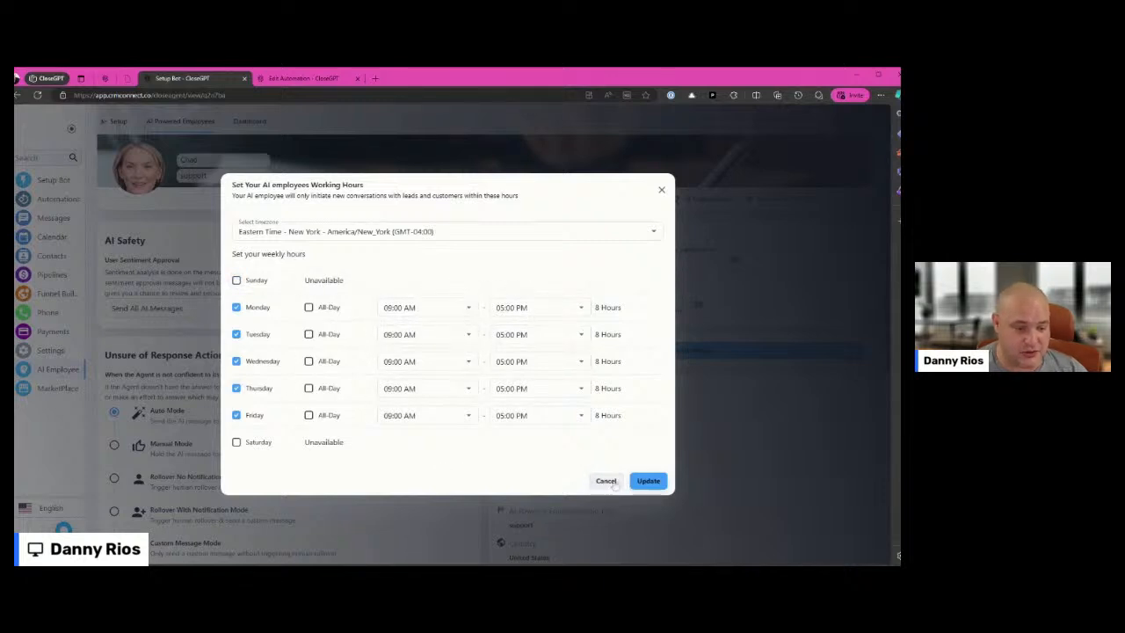
{"action": "left_click", "coordinate": [613, 484]}
Review the AI Employment Info, Unsure of Response Action and Unexpected Error Action settings without changing them
{"action": "scroll", "coordinate": [638, 393], "scroll_direction": "down", "scroll_amount": 3}
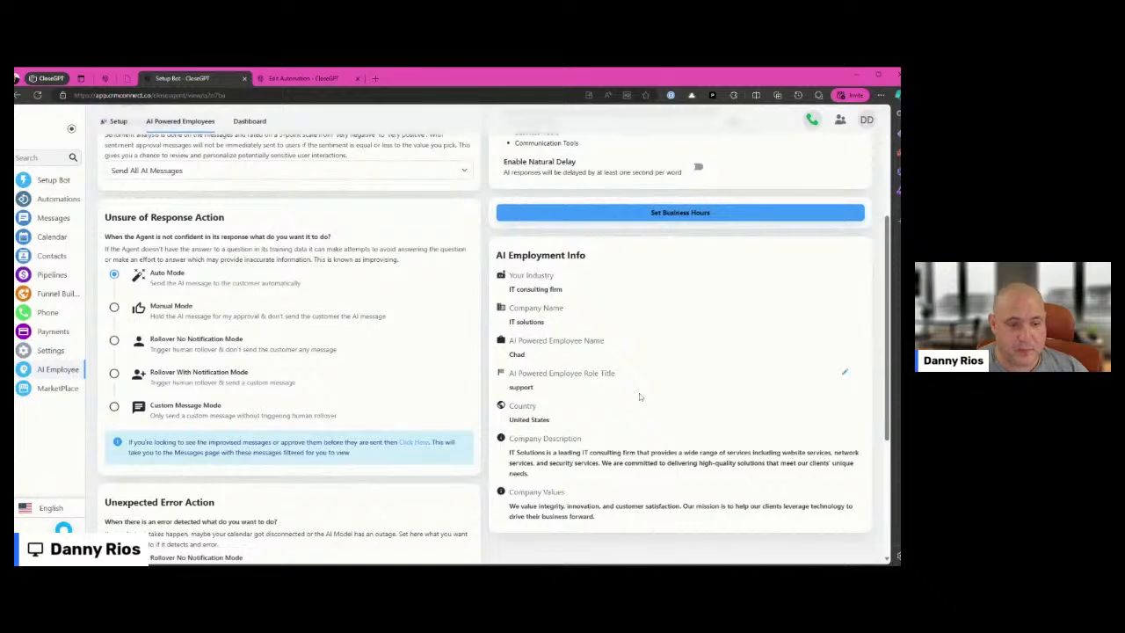
{"action": "scroll", "coordinate": [639, 393], "scroll_direction": "down", "scroll_amount": 3}
{"action": "scroll", "coordinate": [703, 382], "scroll_direction": "up", "scroll_amount": 2}
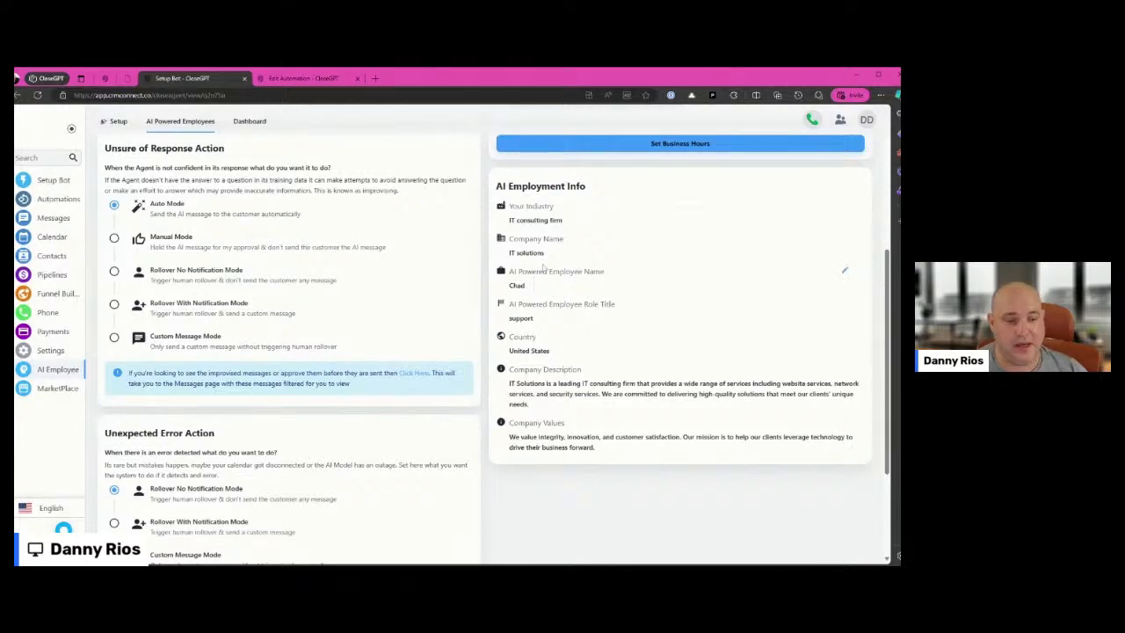
{"action": "scroll", "coordinate": [446, 335], "scroll_direction": "up", "scroll_amount": 3}
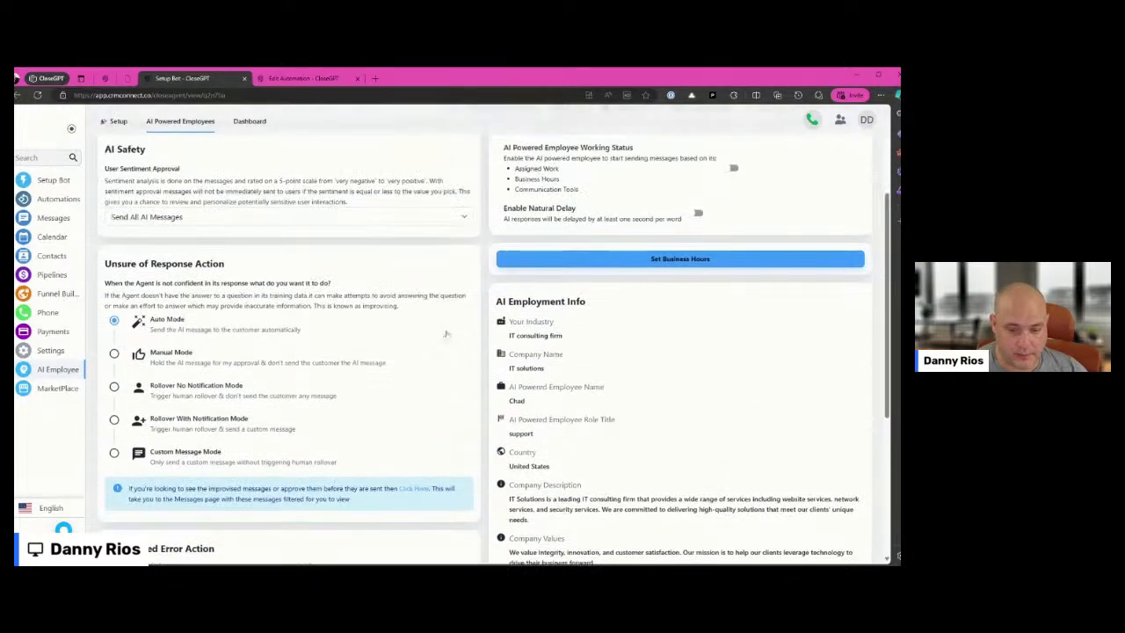
Try to enable the AI Powered Employee Working Status, and switch Enable Natural Delay on and back off
{"action": "scroll", "coordinate": [447, 335], "scroll_direction": "up", "scroll_amount": 2}
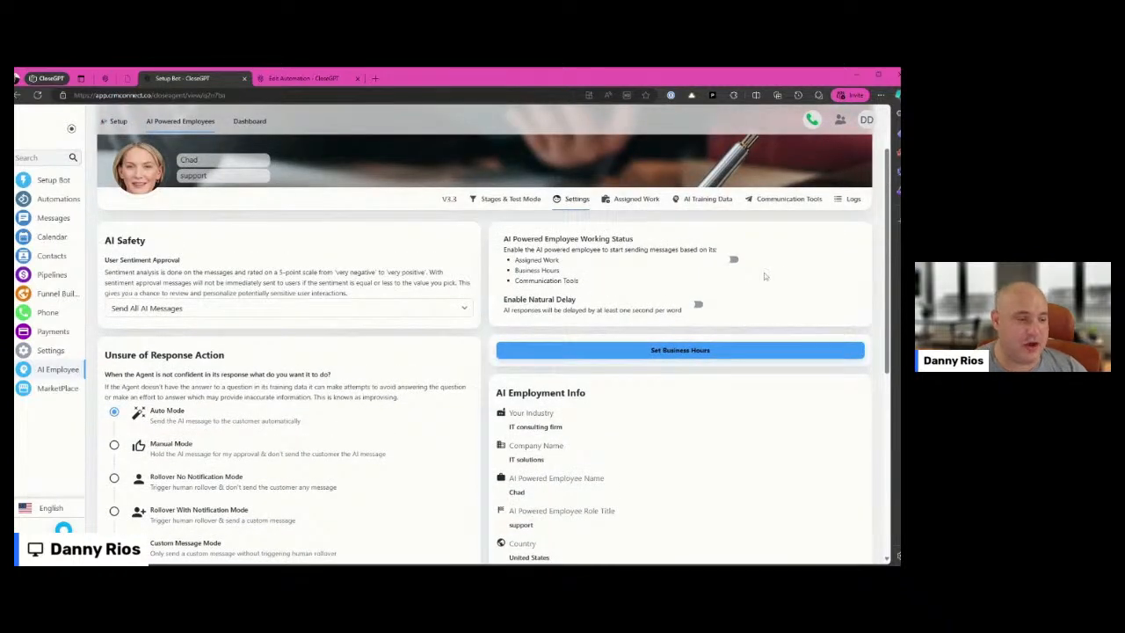
{"action": "left_click", "coordinate": [734, 260]}
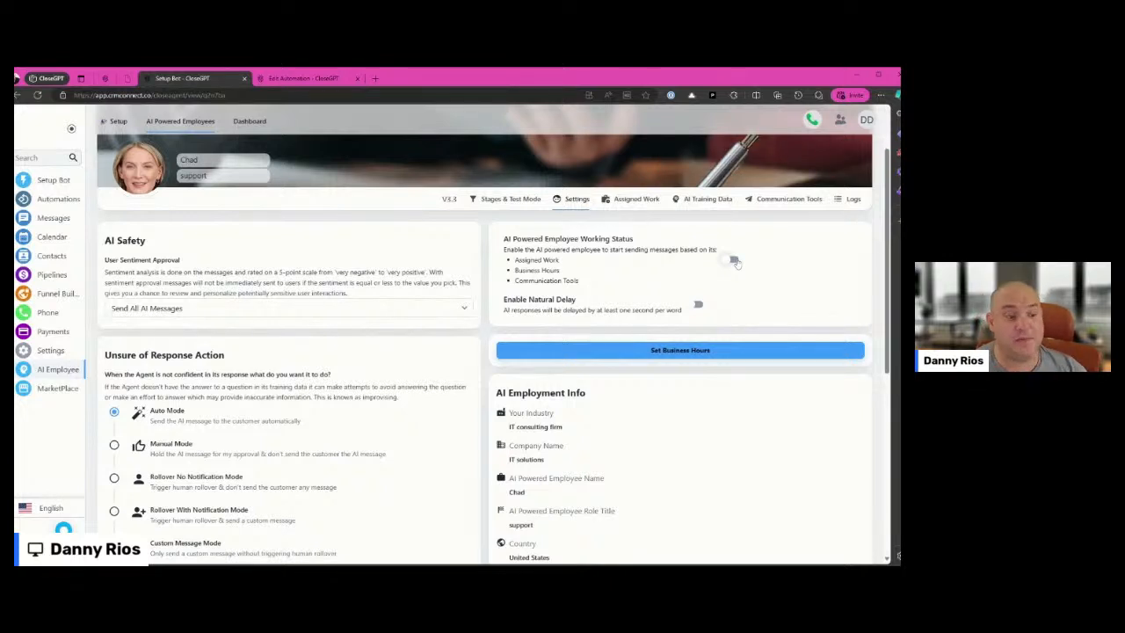
{"action": "left_click", "coordinate": [735, 260]}
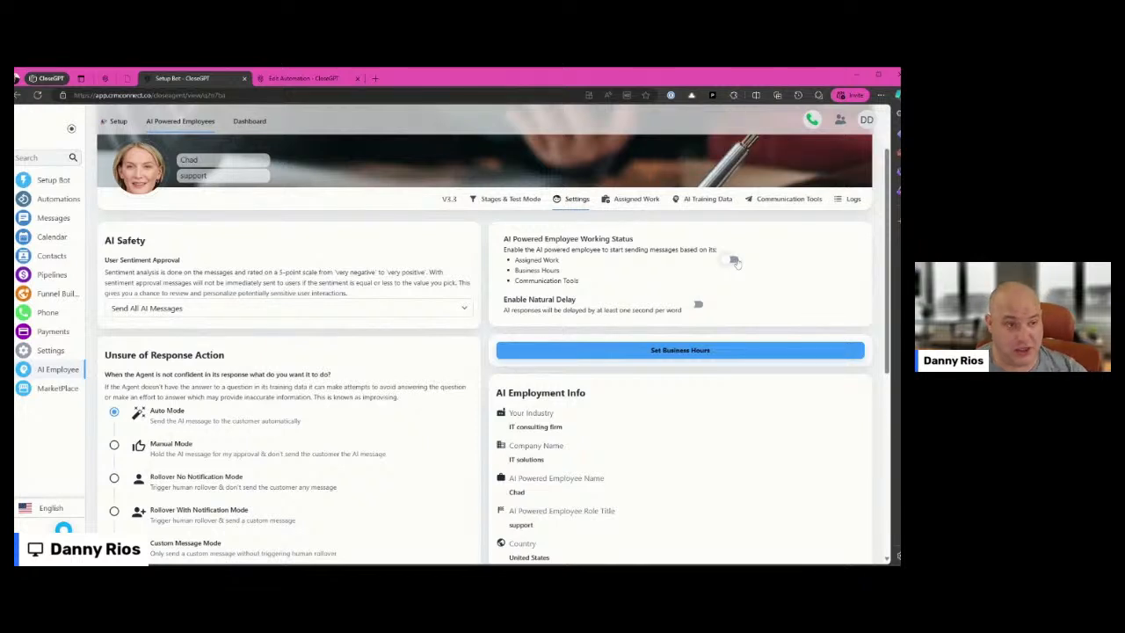
{"action": "left_click", "coordinate": [696, 304]}
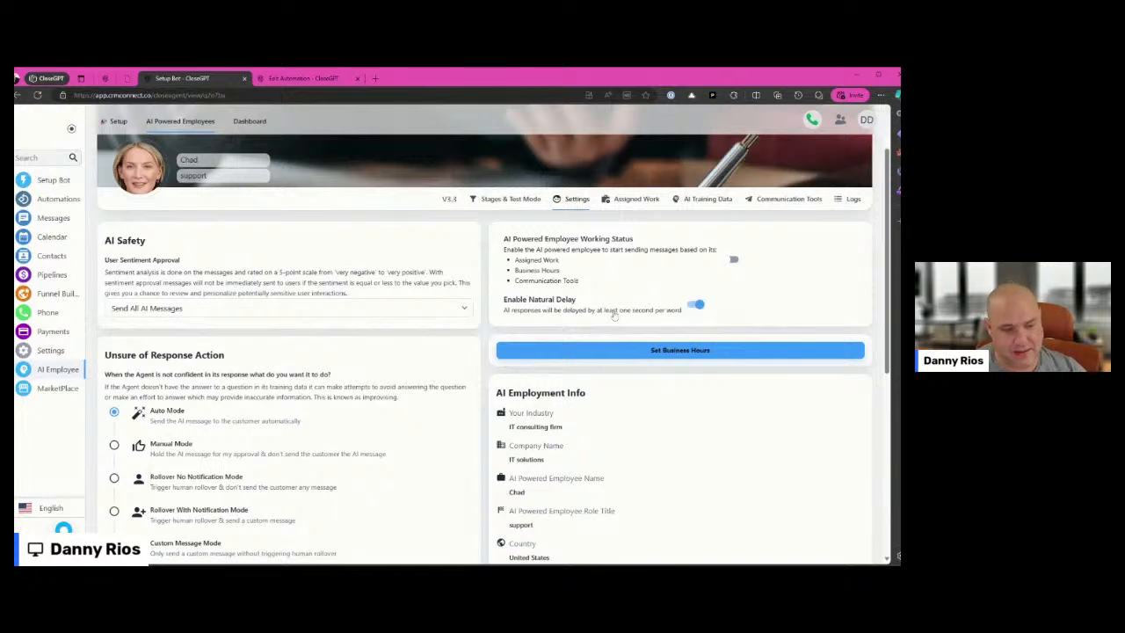
{"action": "left_click", "coordinate": [696, 305]}
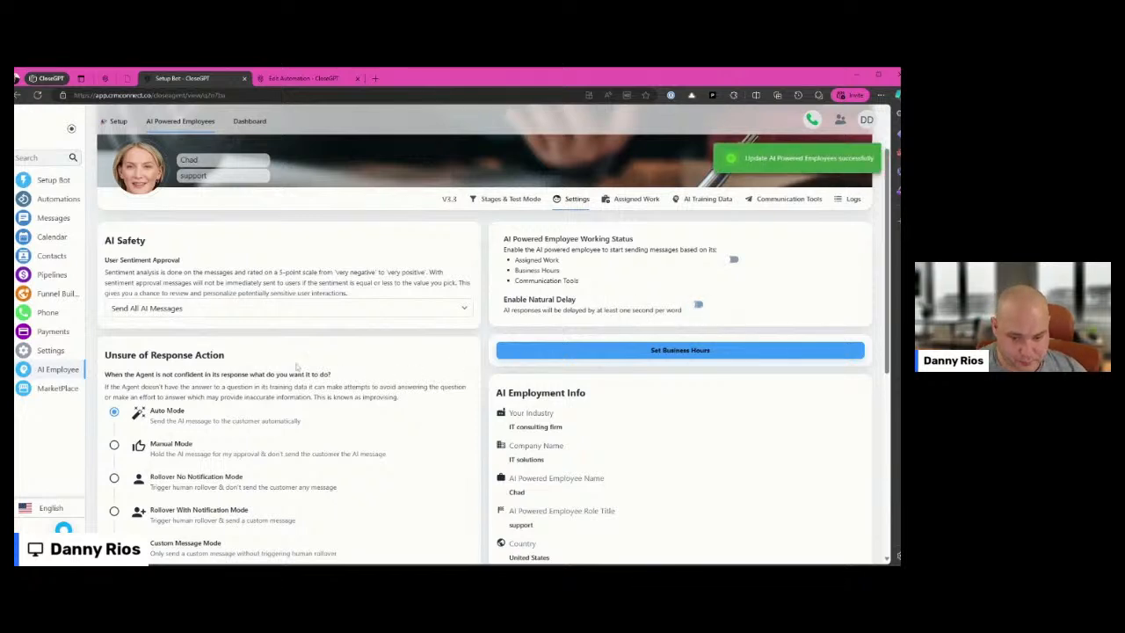
Examine the User Sentiment Approval options under AI Safety without changing the selection
{"action": "left_click", "coordinate": [196, 308]}
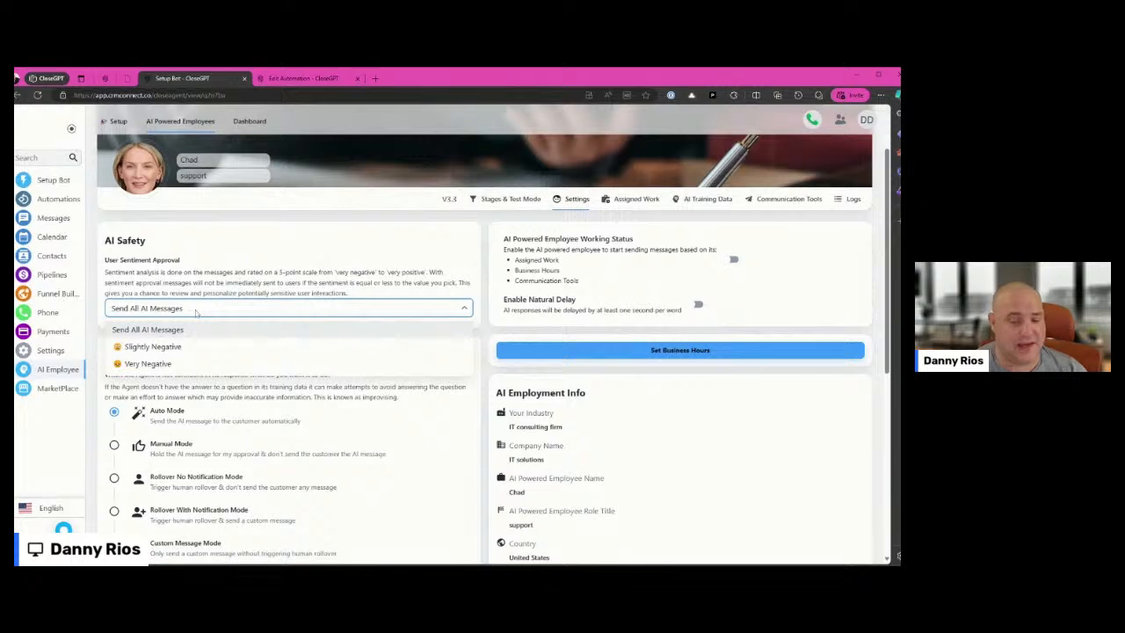
{"action": "left_click", "coordinate": [203, 325]}
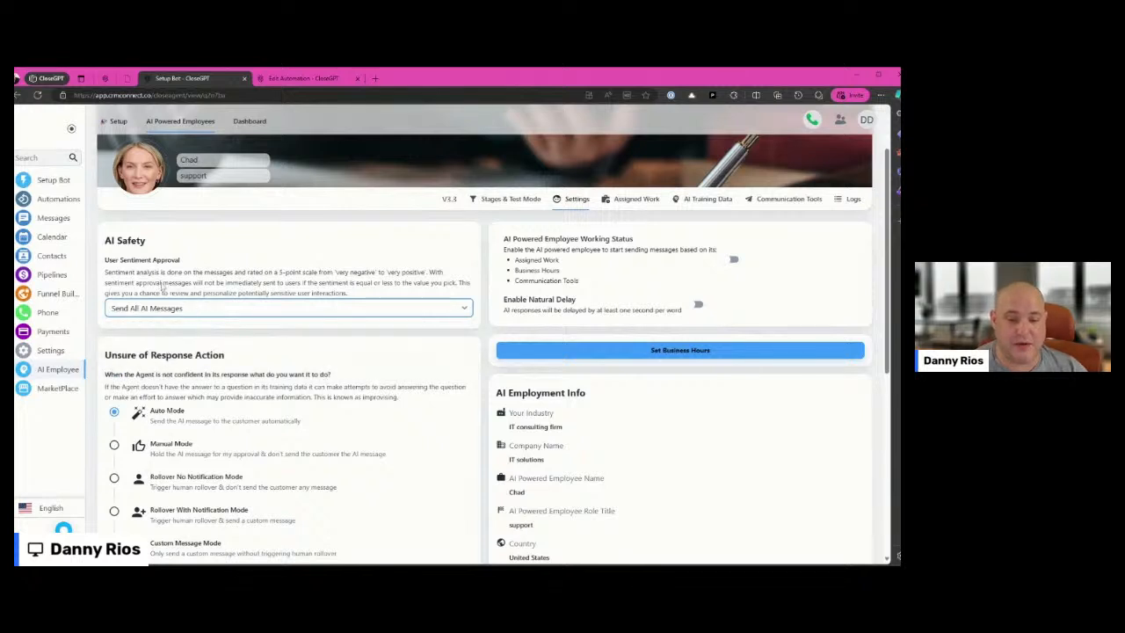
{"action": "triple_click", "coordinate": [201, 265]}
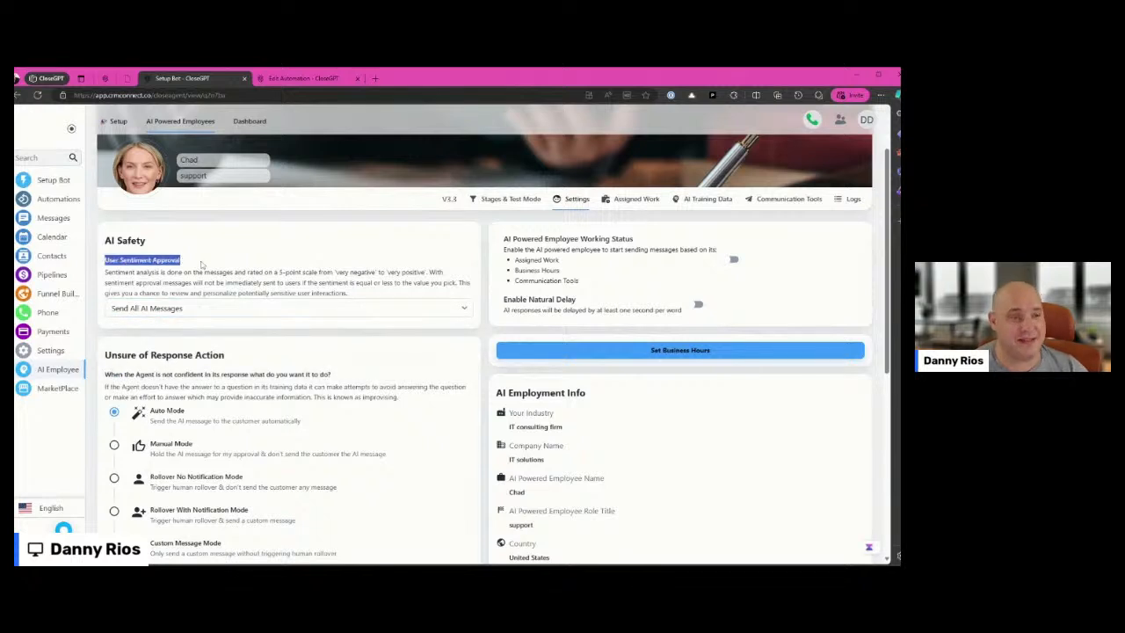
{"action": "left_click", "coordinate": [202, 308]}
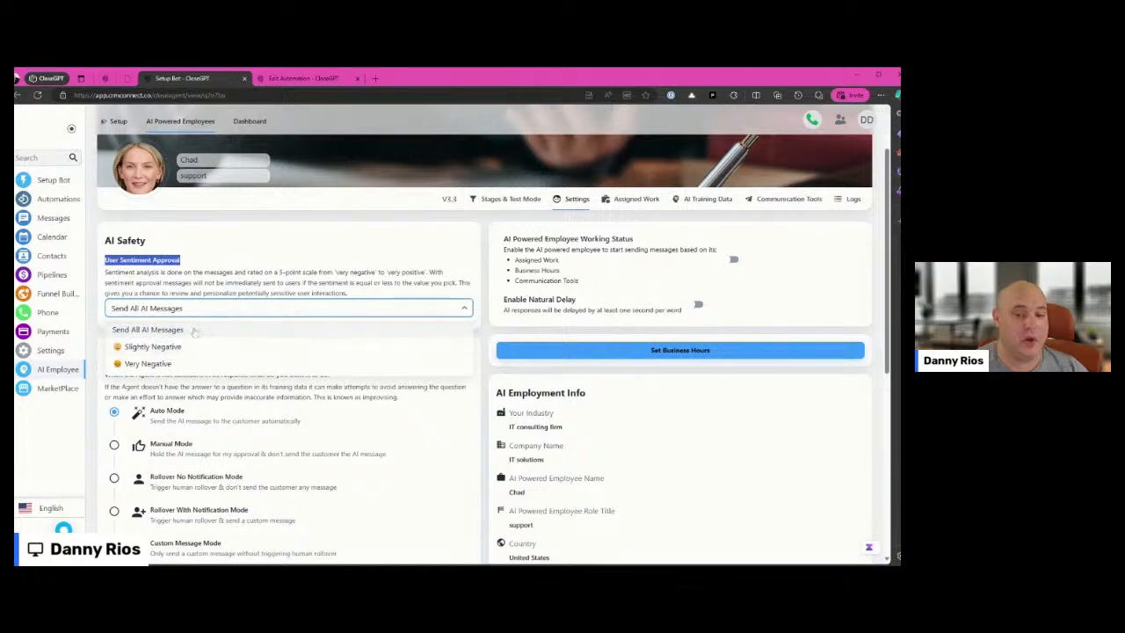
{"action": "left_click", "coordinate": [199, 308]}
{"action": "left_click", "coordinate": [198, 309]}
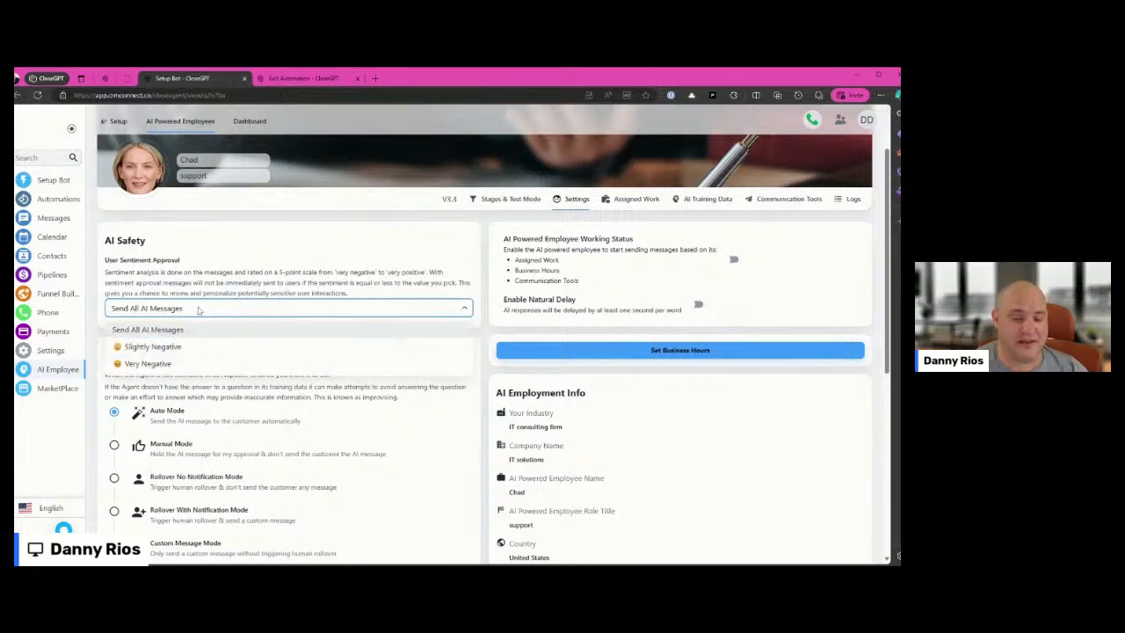
{"action": "left_click", "coordinate": [178, 336]}
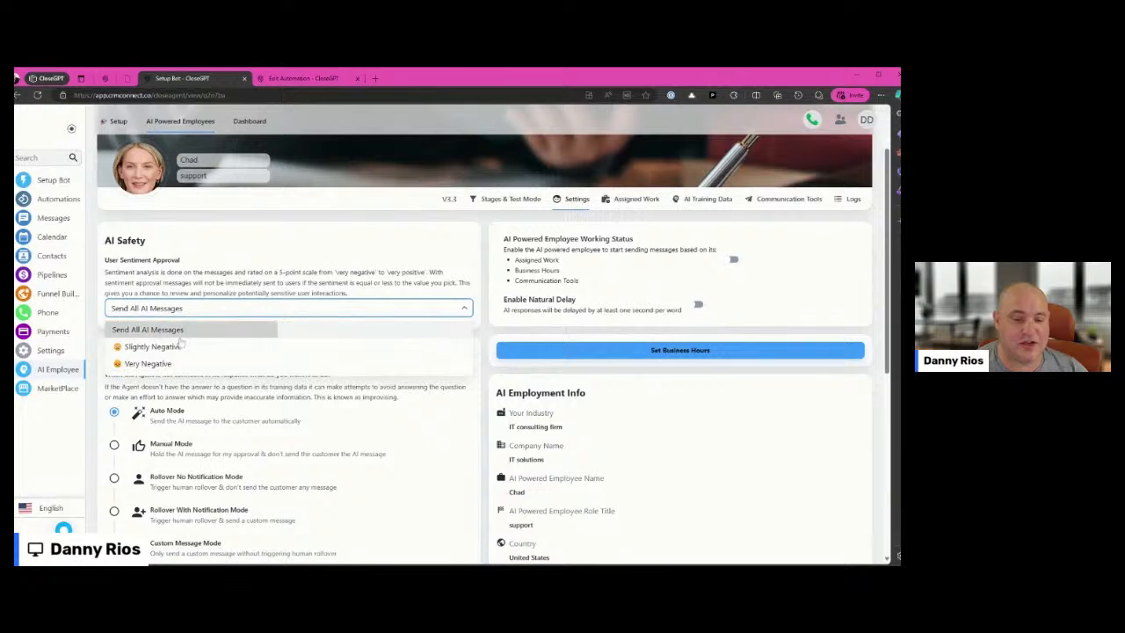
Try Slightly Negative and Very Negative for User Sentiment Approval, and return it to Send All AI Messages
{"action": "left_click", "coordinate": [192, 313]}
{"action": "left_click", "coordinate": [154, 346]}
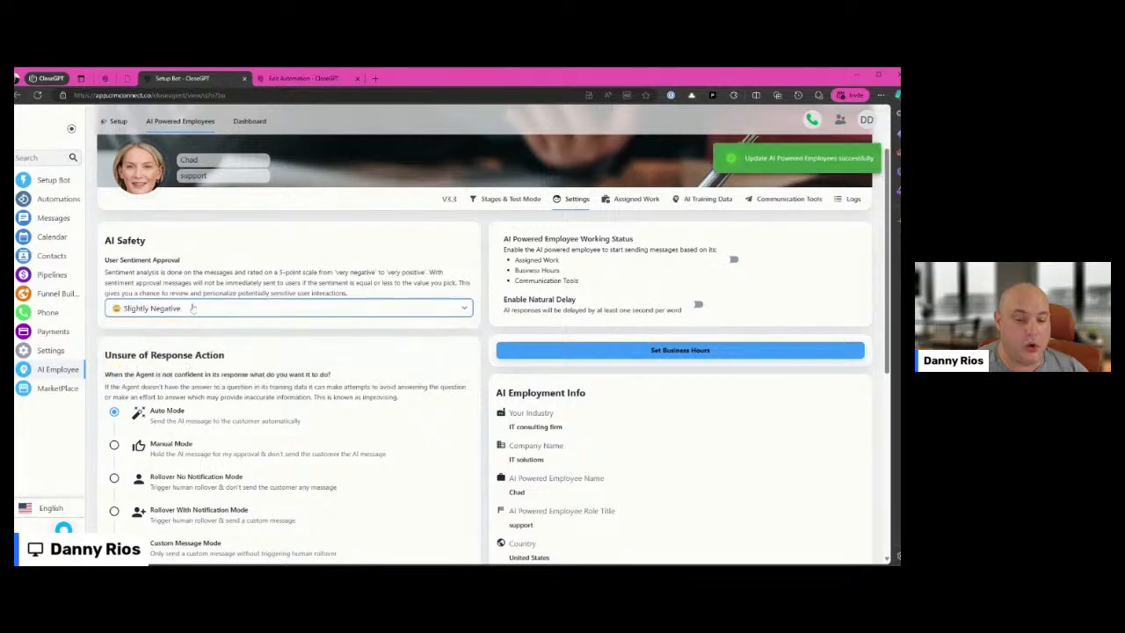
{"action": "left_click", "coordinate": [190, 308]}
{"action": "left_click", "coordinate": [188, 363]}
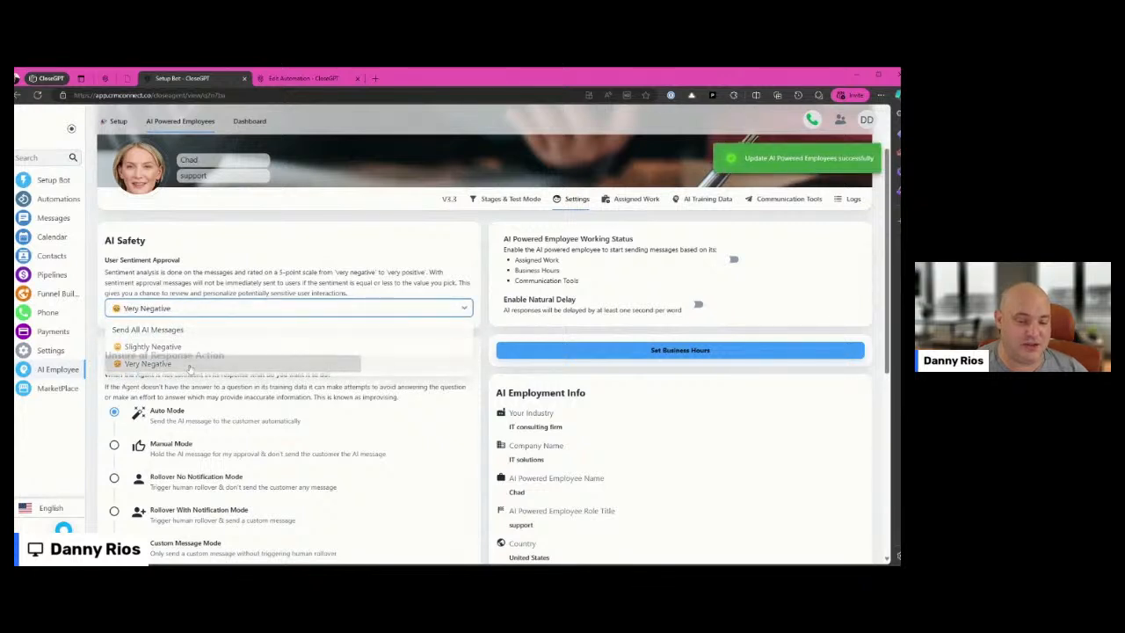
{"action": "left_click", "coordinate": [200, 309]}
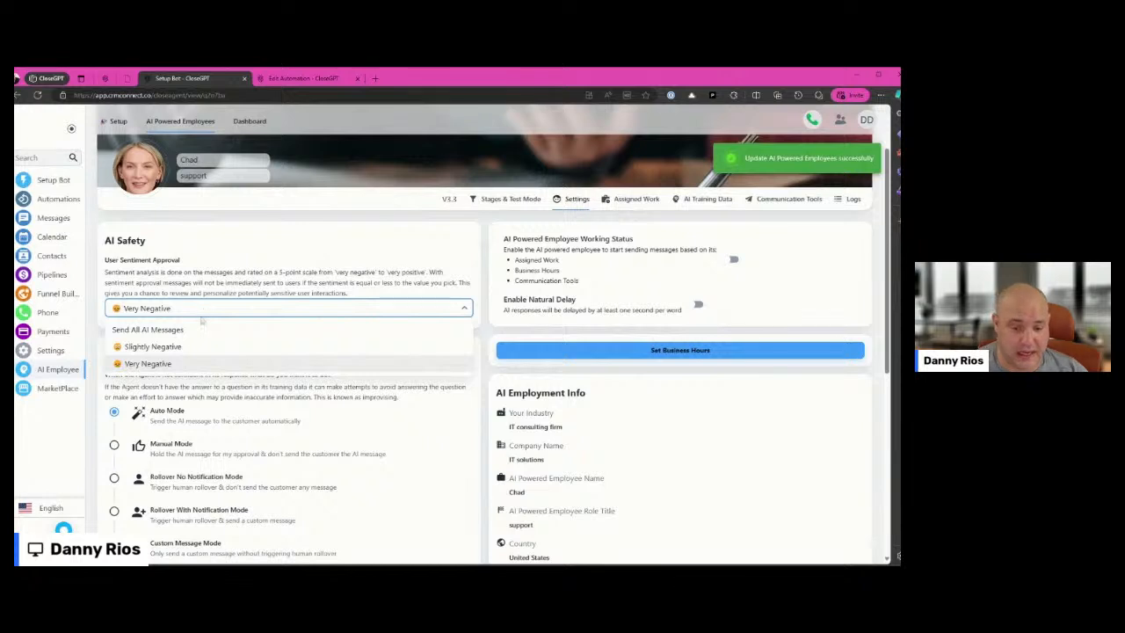
{"action": "left_click", "coordinate": [198, 330]}
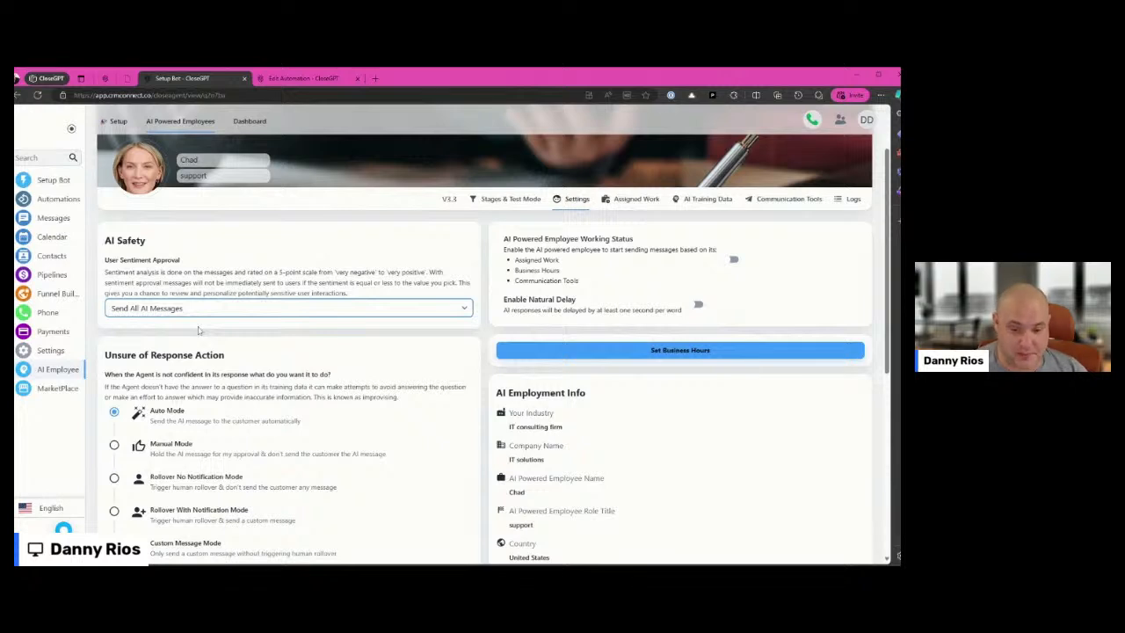
Switch User Sentiment Approval through Slightly Negative and Very Negative once more, and restore Send All AI Messages
{"action": "left_click", "coordinate": [196, 309]}
{"action": "left_click", "coordinate": [199, 348]}
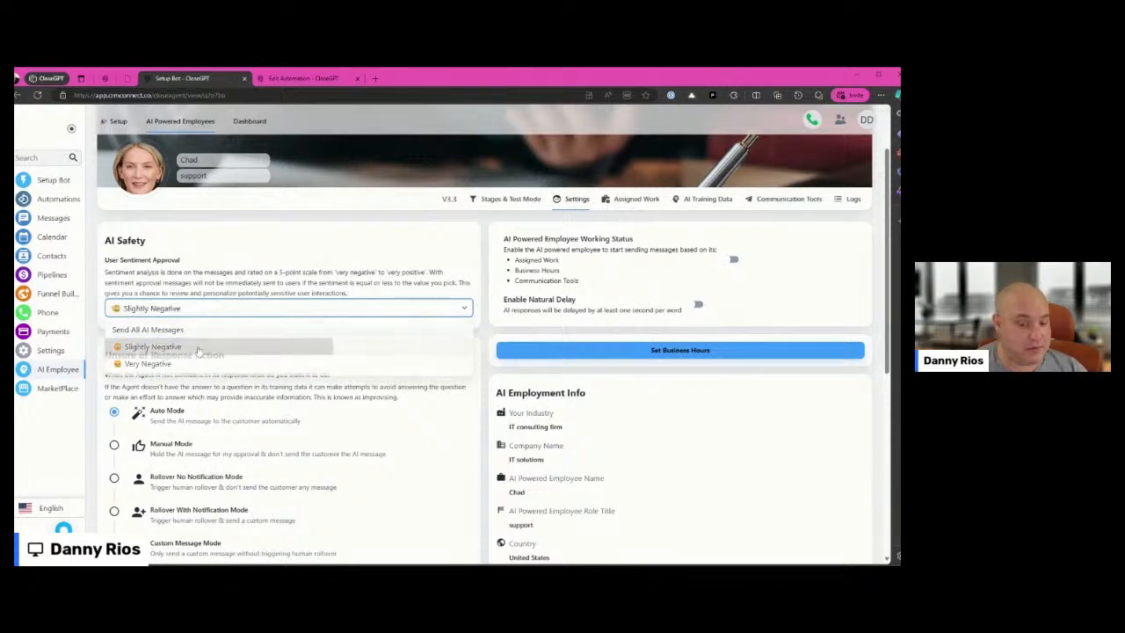
{"action": "left_click", "coordinate": [208, 309]}
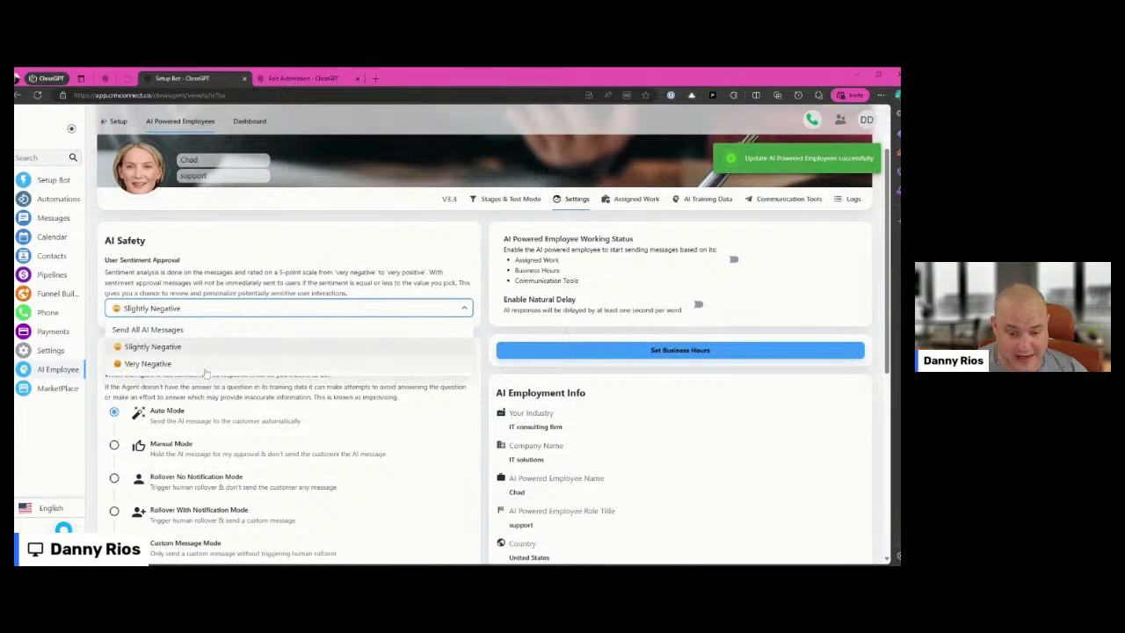
{"action": "left_click", "coordinate": [203, 364]}
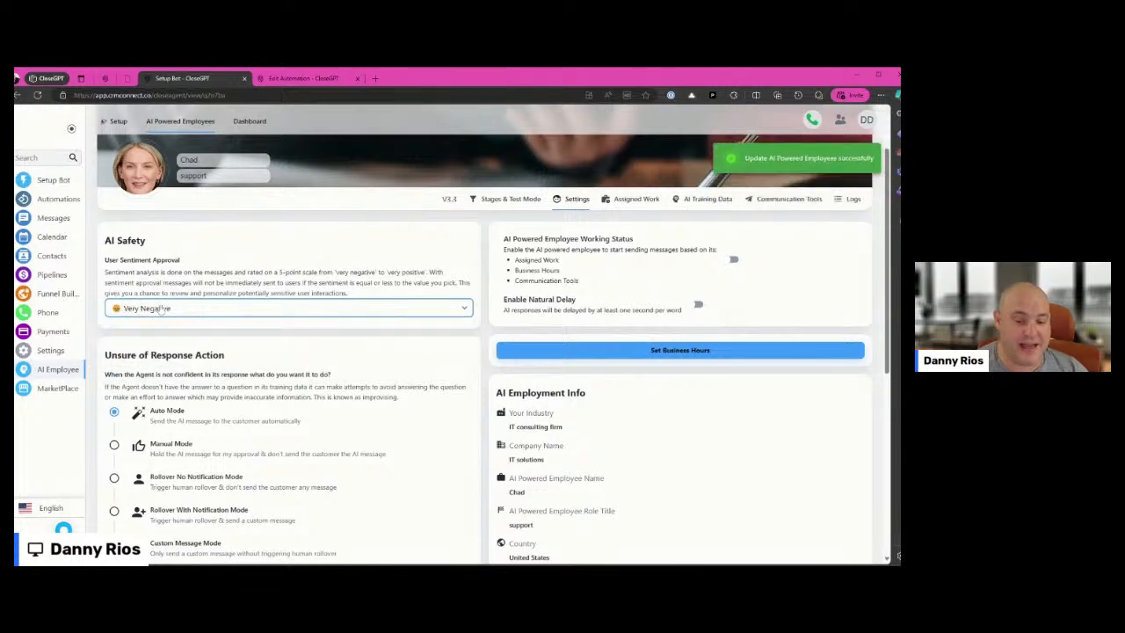
{"action": "left_click", "coordinate": [159, 309]}
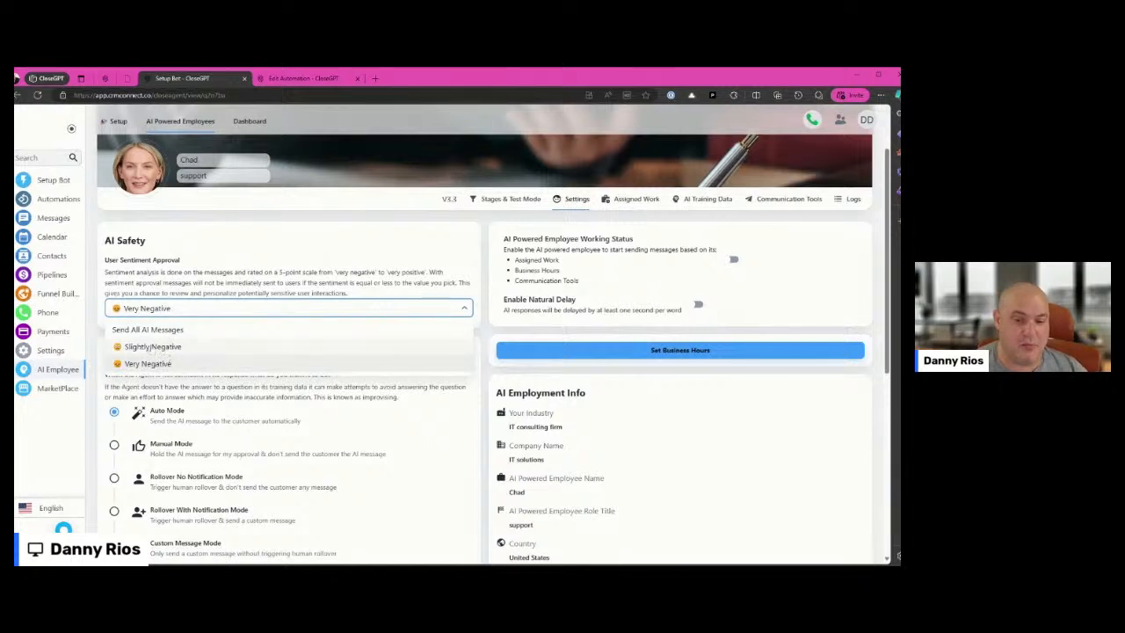
{"action": "left_click", "coordinate": [219, 290]}
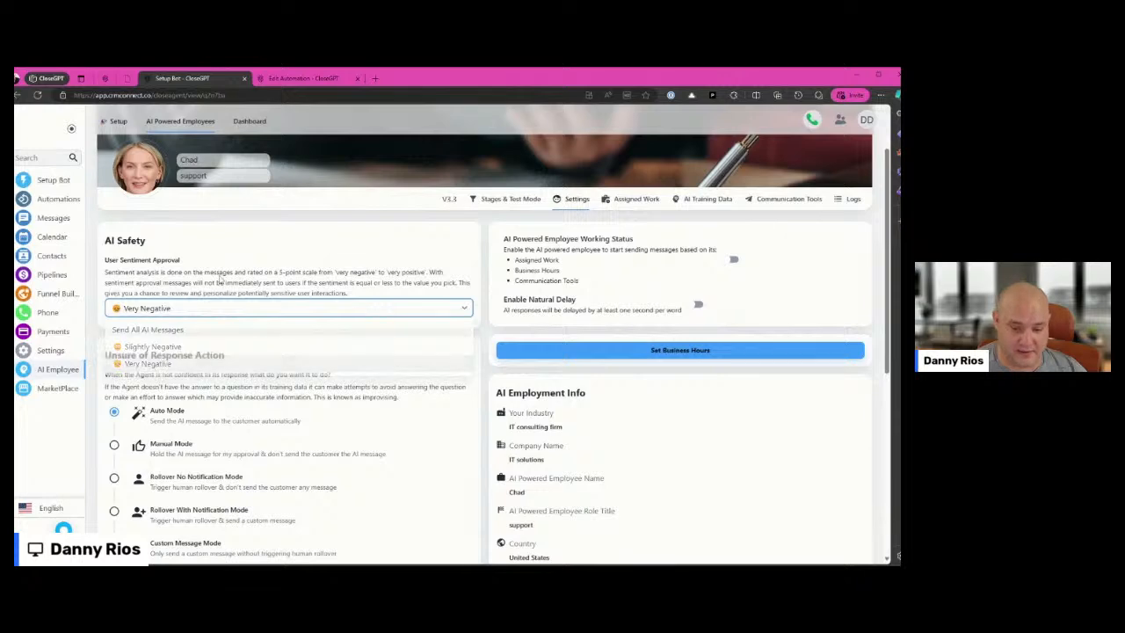
{"action": "left_click", "coordinate": [219, 309]}
{"action": "left_click", "coordinate": [208, 331]}
Try Manual Mode and both Rollover modes for the Unsure of Response Action, and set it to Custom Message Mode
{"action": "scroll", "coordinate": [378, 356], "scroll_direction": "down", "scroll_amount": 2}
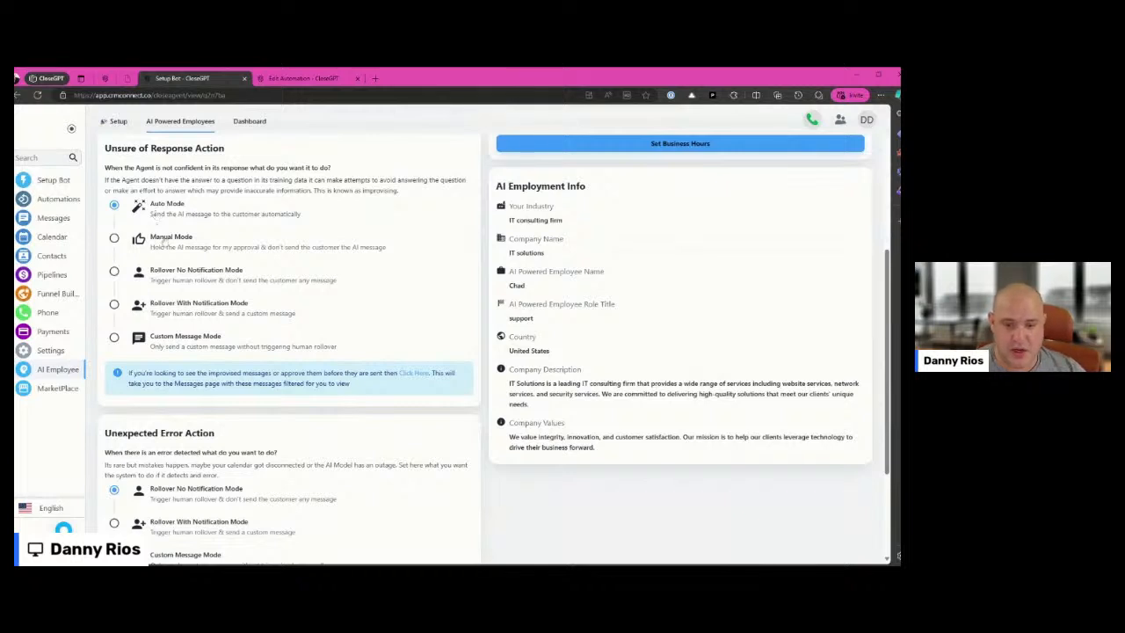
{"action": "left_click", "coordinate": [165, 238]}
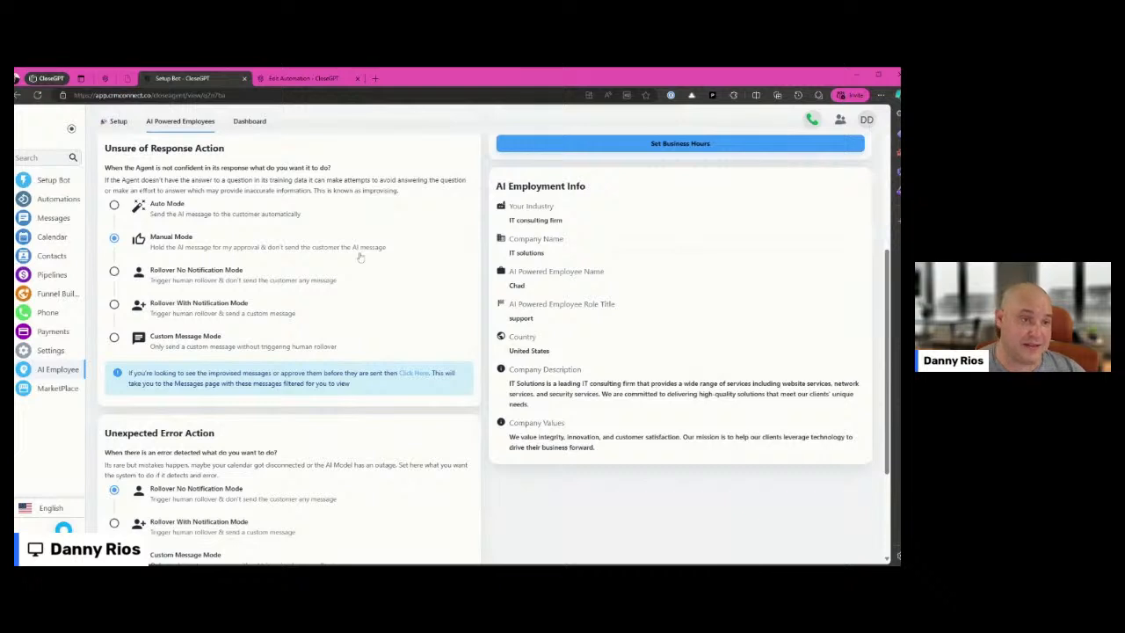
{"action": "left_click", "coordinate": [184, 273]}
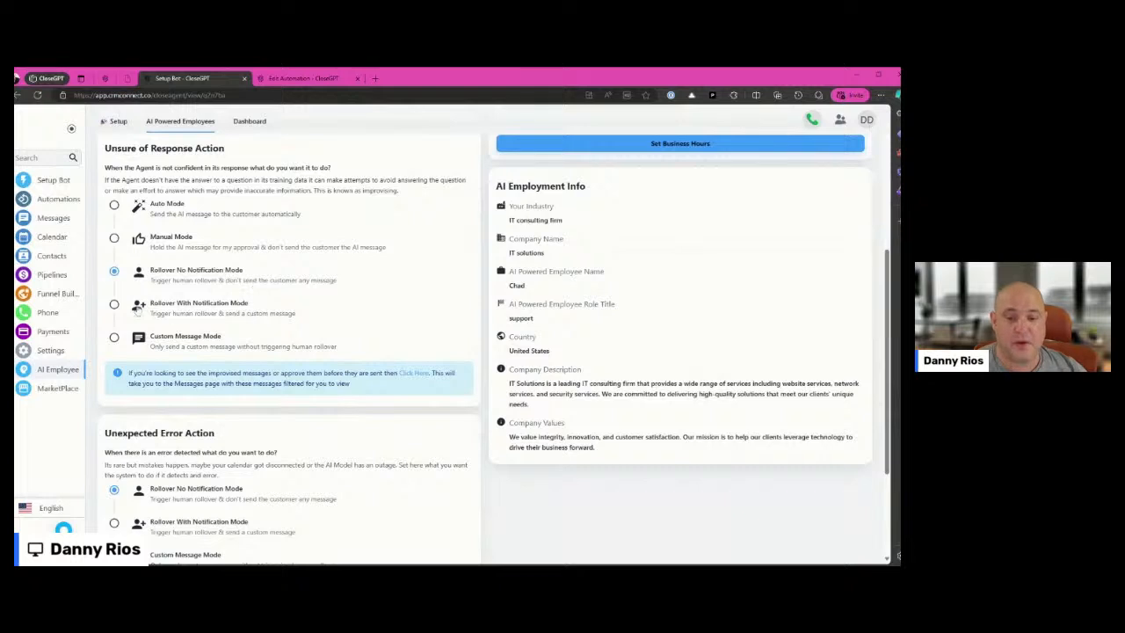
{"action": "left_click", "coordinate": [115, 304]}
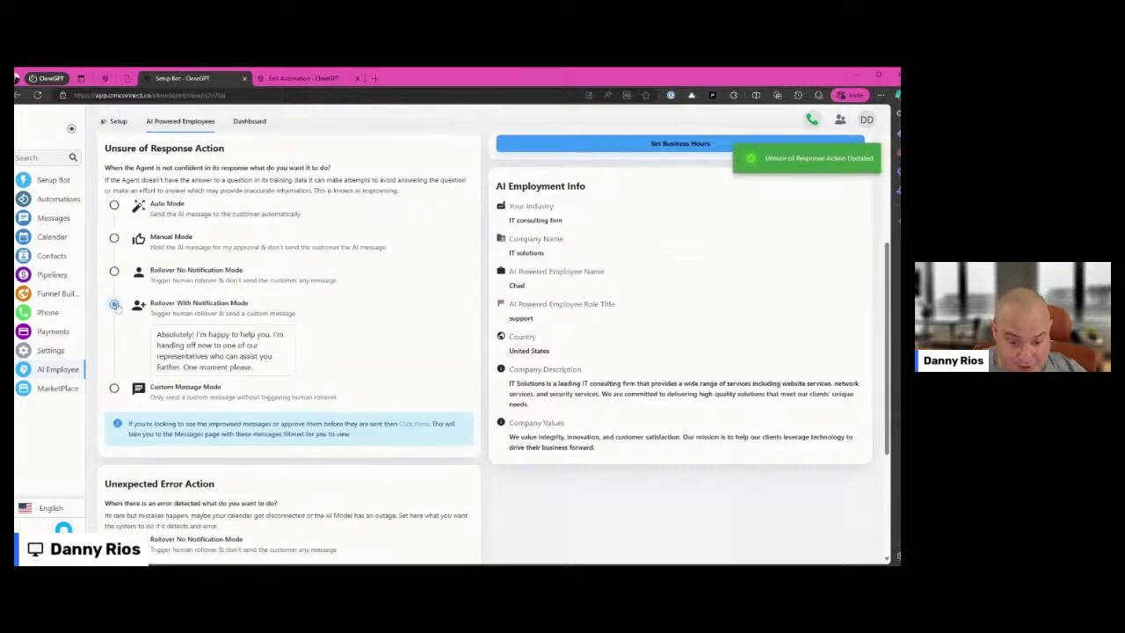
{"action": "left_click_drag", "start_coordinate": [260, 368], "coordinate": [154, 334]}
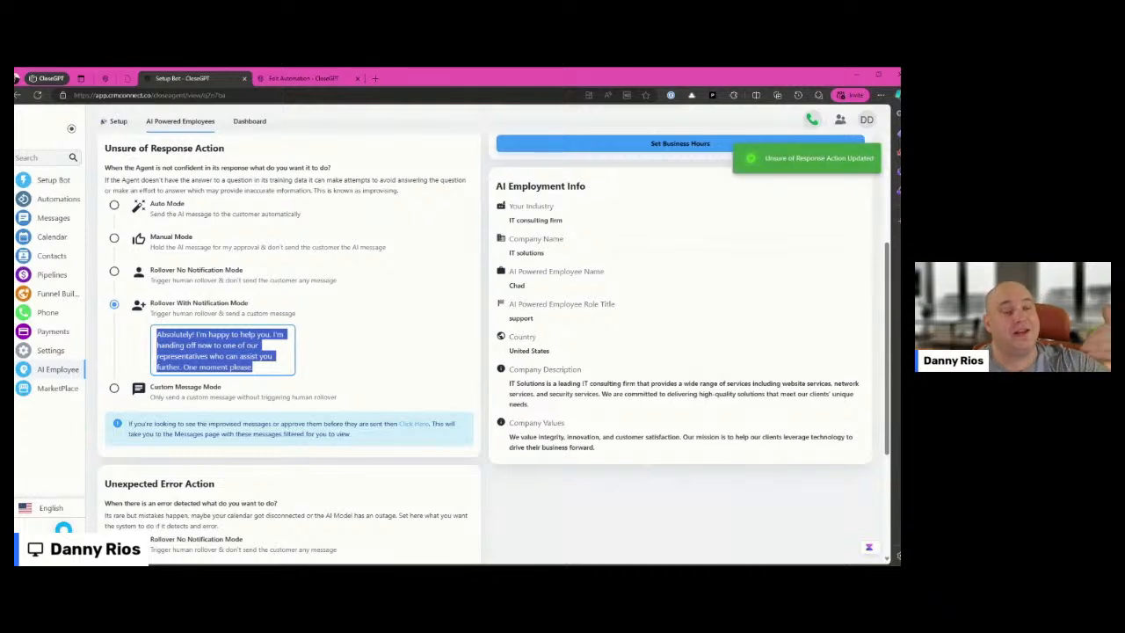
{"action": "left_click", "coordinate": [115, 388]}
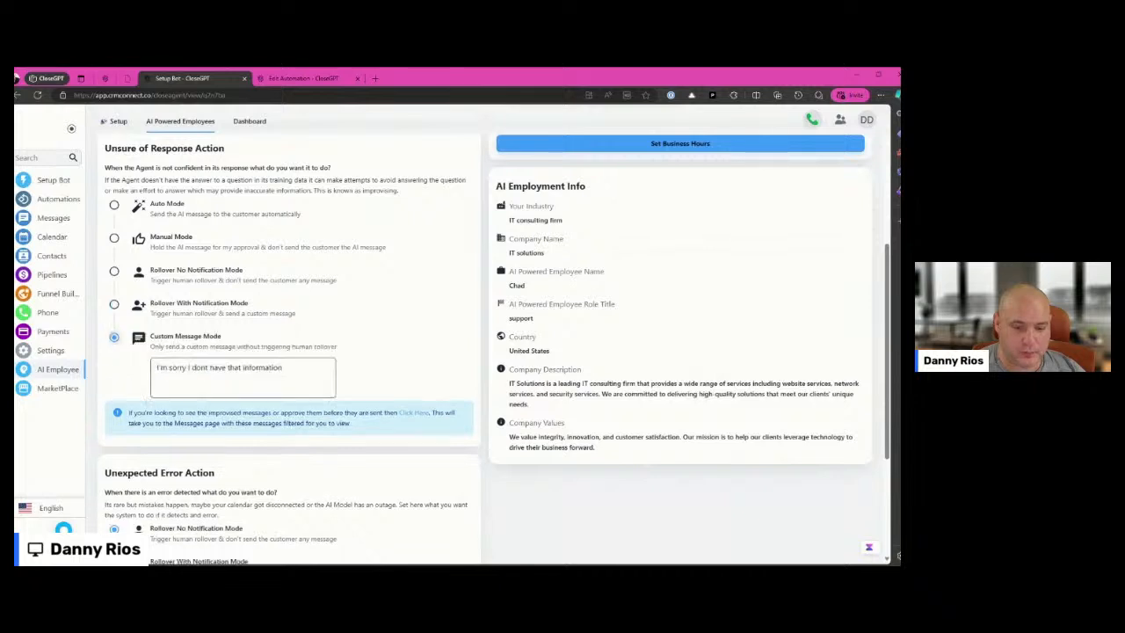
{"action": "key", "text": "ctrl+a"}
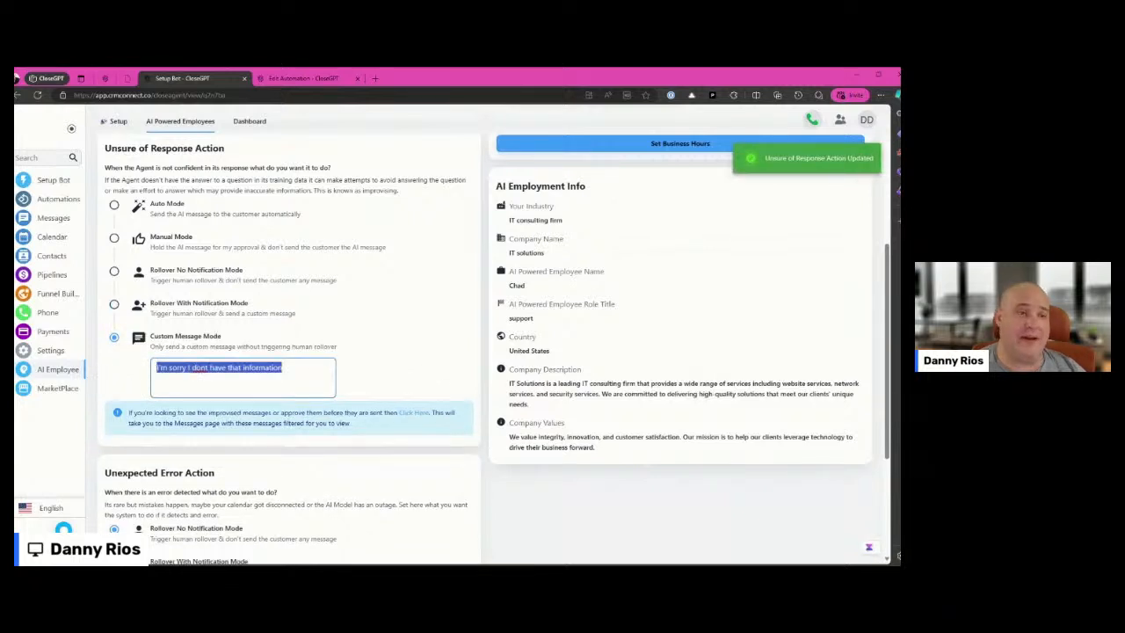
Review the Unexpected Error Action options and the Max Number of Messages rate limit without changing them
{"action": "scroll", "coordinate": [384, 362], "scroll_direction": "down", "scroll_amount": 3}
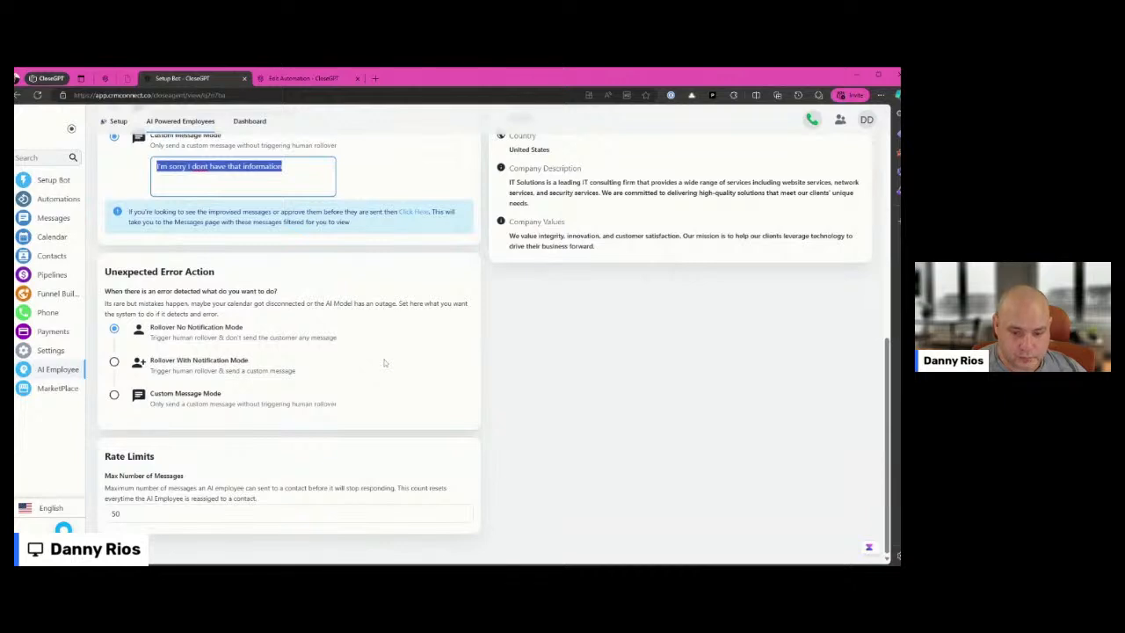
{"action": "left_click_drag", "start_coordinate": [143, 272], "coordinate": [197, 271]}
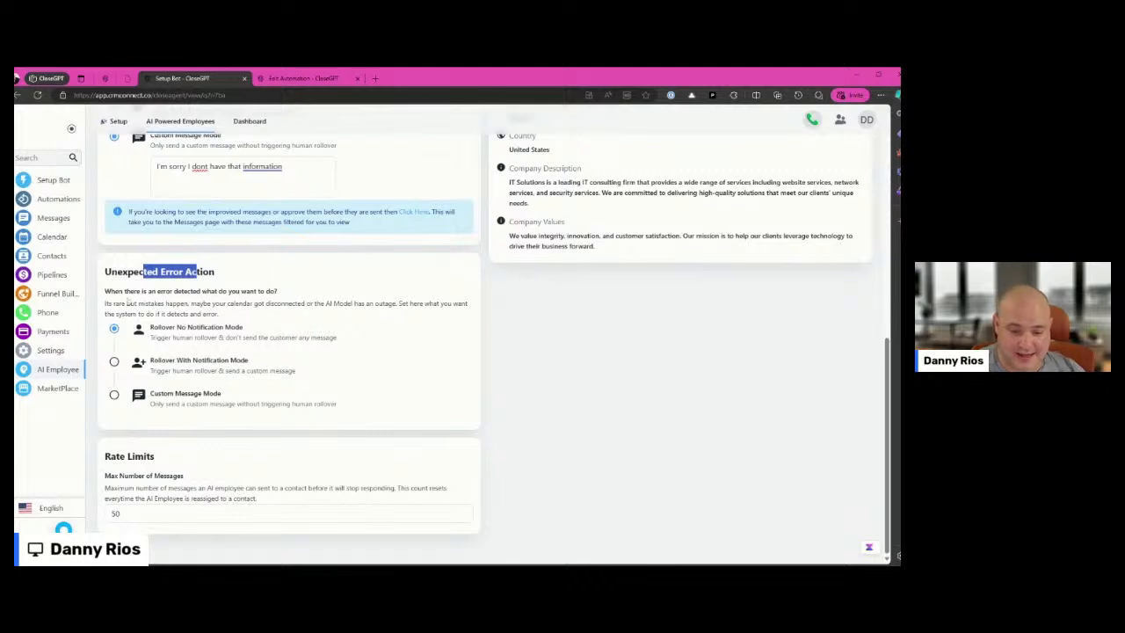
{"action": "scroll", "coordinate": [148, 206], "scroll_direction": "up", "scroll_amount": 2}
{"action": "scroll", "coordinate": [148, 208], "scroll_direction": "down", "scroll_amount": 2}
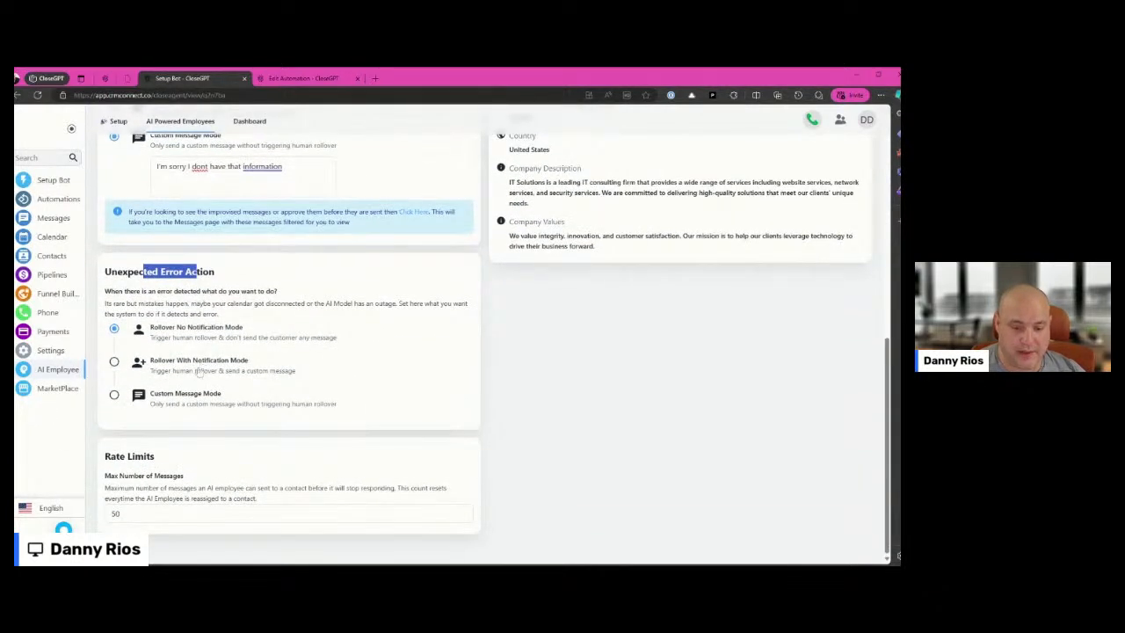
{"action": "left_click", "coordinate": [151, 513]}
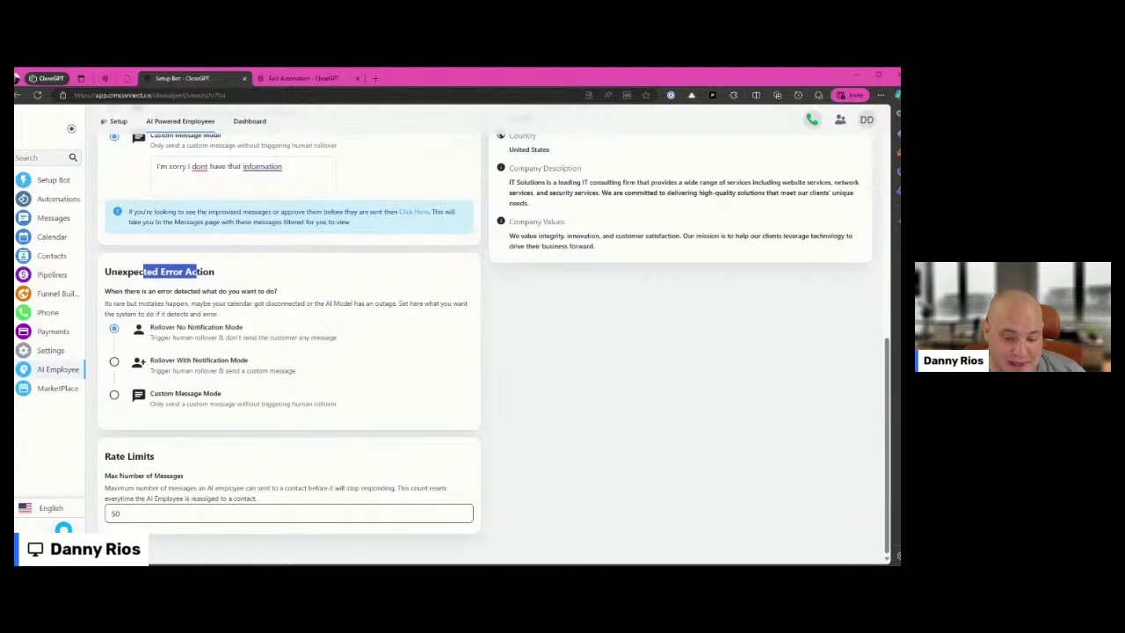
{"action": "left_click_drag", "start_coordinate": [125, 514], "coordinate": [109, 513]}
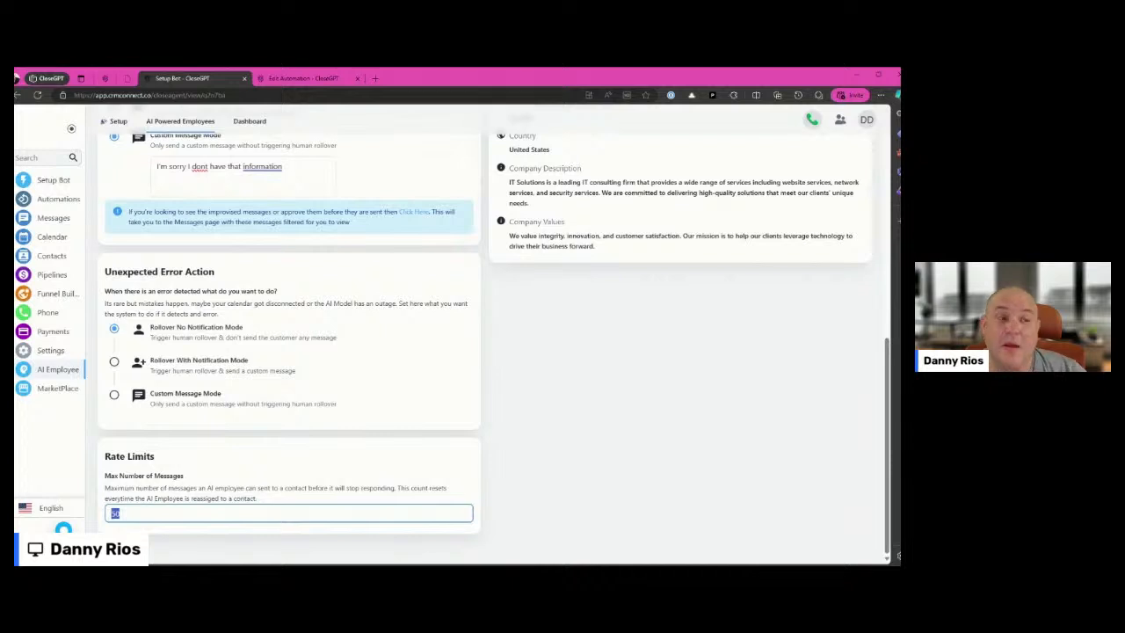
Open the AI employee's Stages & Test Mode page and bring the conversation stages and test chat into view
{"action": "scroll", "coordinate": [287, 397], "scroll_direction": "up", "scroll_amount": 5}
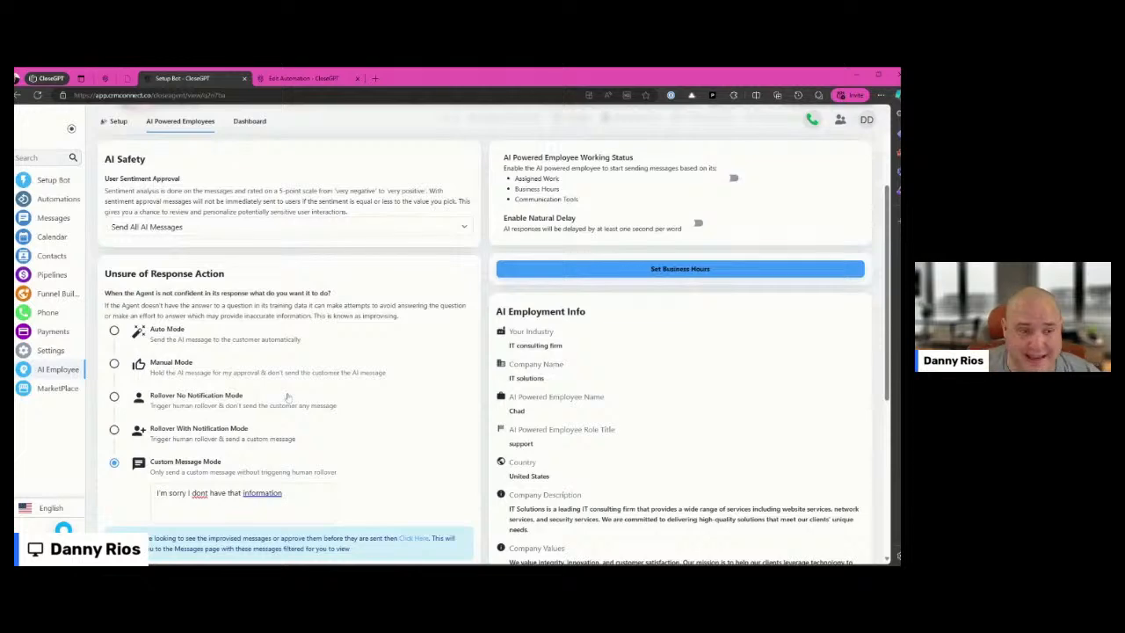
{"action": "scroll", "coordinate": [288, 397], "scroll_direction": "up", "scroll_amount": 3}
{"action": "left_click", "coordinate": [517, 269]}
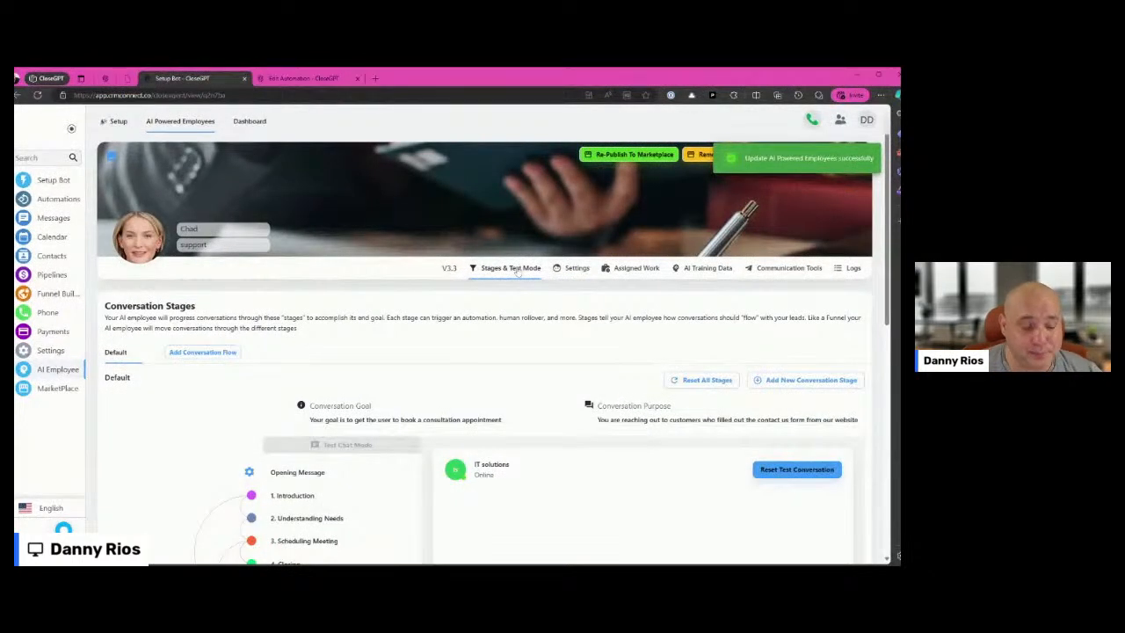
{"action": "scroll", "coordinate": [498, 408], "scroll_direction": "down", "scroll_amount": 2}
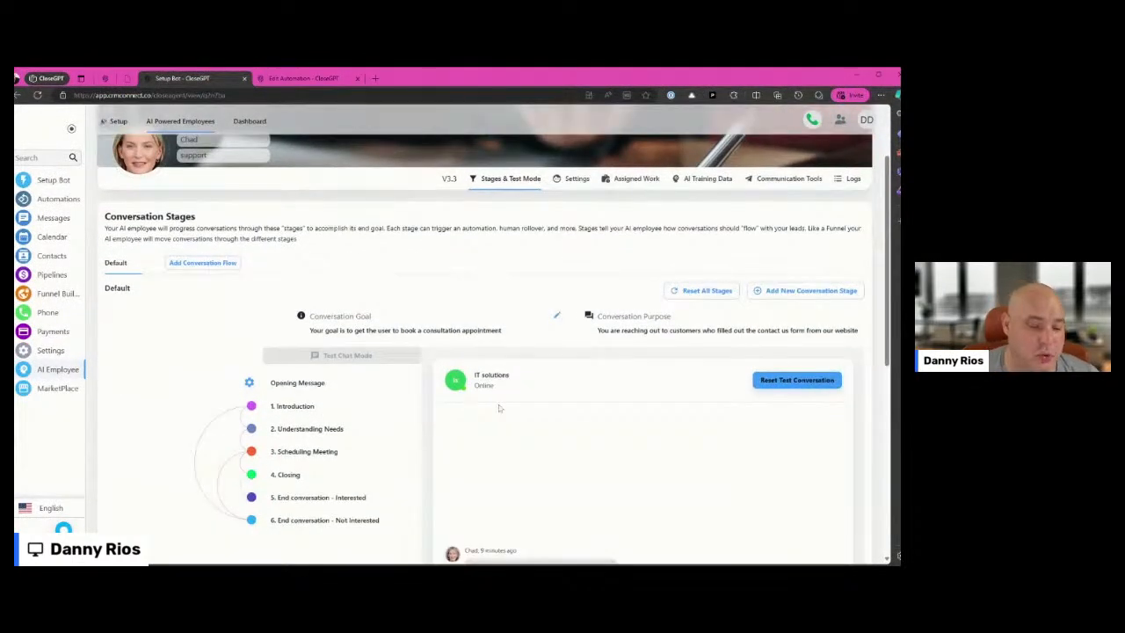
Reset the test conversation with the IT solutions AI employee so that it starts with a fresh opening message
{"action": "scroll", "coordinate": [498, 407], "scroll_direction": "down", "scroll_amount": 3}
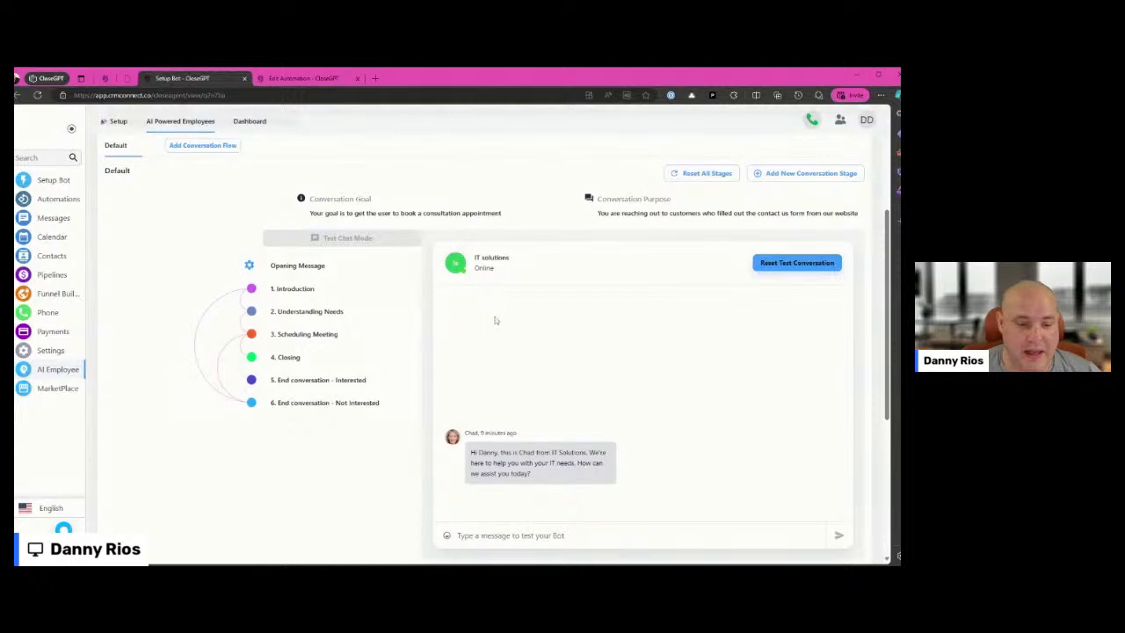
{"action": "scroll", "coordinate": [495, 320], "scroll_direction": "up", "scroll_amount": 5}
{"action": "scroll", "coordinate": [516, 316], "scroll_direction": "down", "scroll_amount": 5}
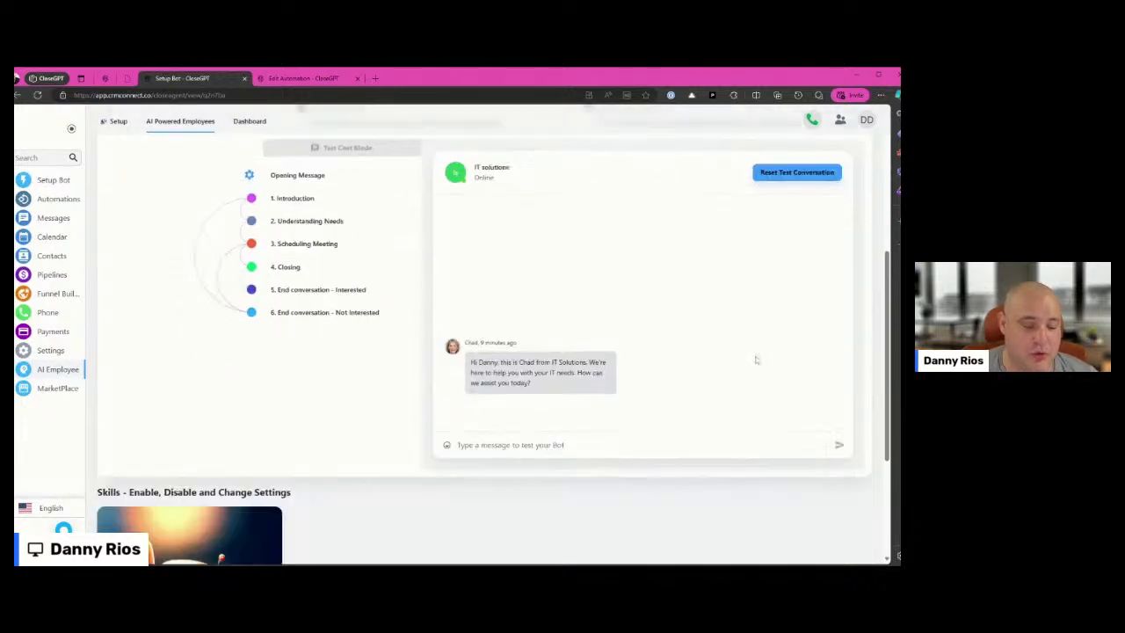
{"action": "scroll", "coordinate": [713, 348], "scroll_direction": "down", "scroll_amount": 3}
{"action": "scroll", "coordinate": [593, 367], "scroll_direction": "up", "scroll_amount": 3}
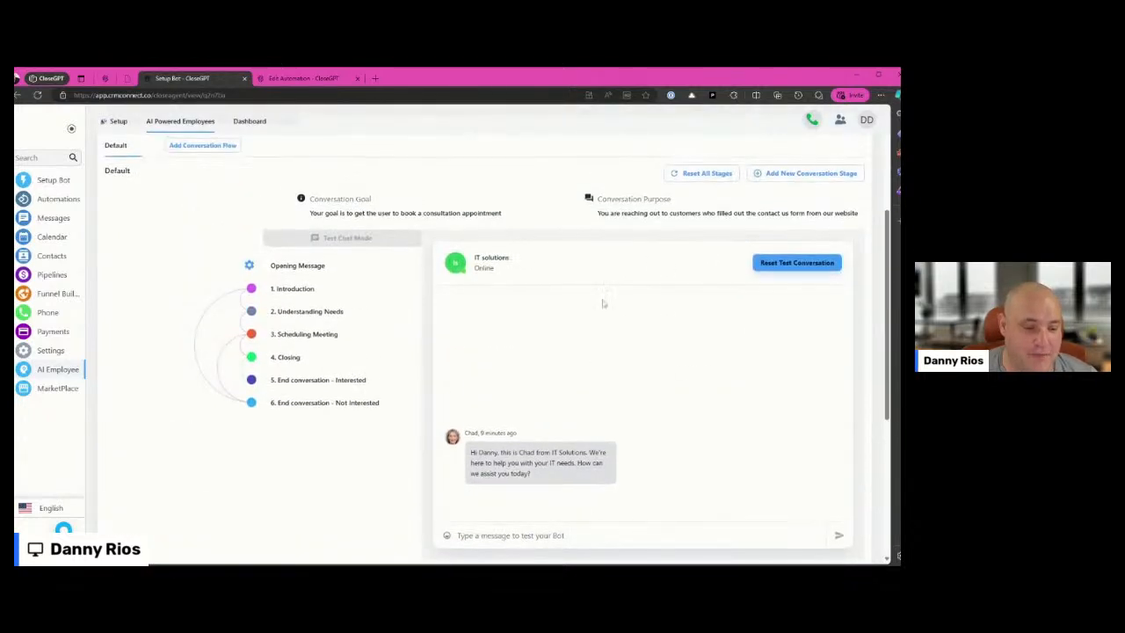
{"action": "left_click", "coordinate": [816, 262]}
{"action": "left_click", "coordinate": [816, 261]}
{"action": "left_click", "coordinate": [816, 262]}
{"action": "left_click", "coordinate": [815, 262]}
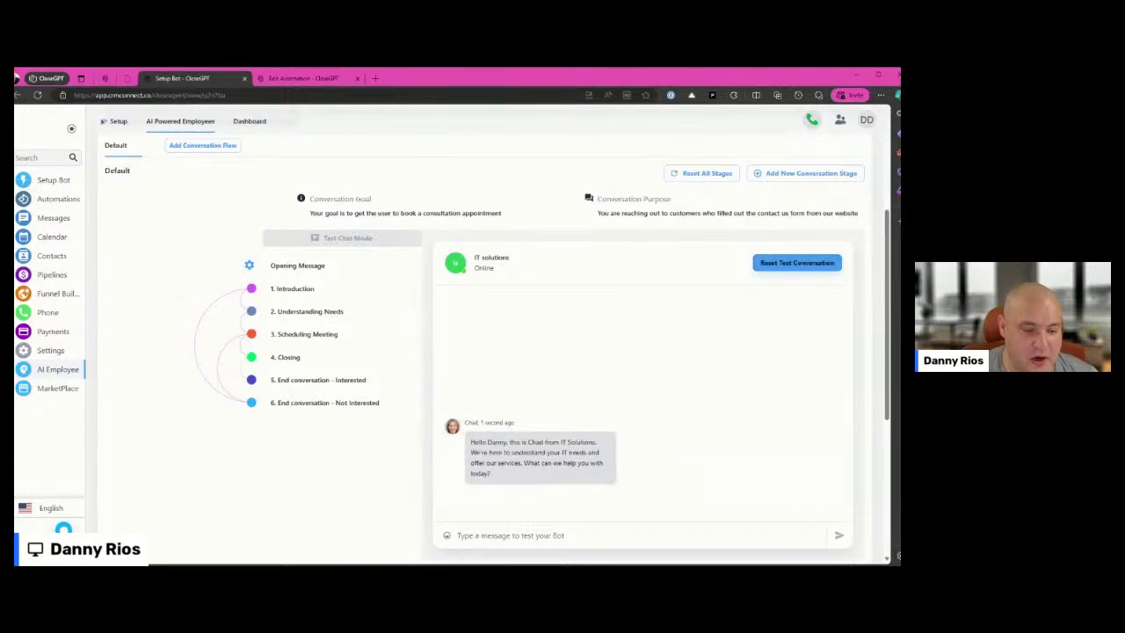
Open the Opening Message settings, view the first message variant in its editor, and close it without saving
{"action": "left_click", "coordinate": [325, 266]}
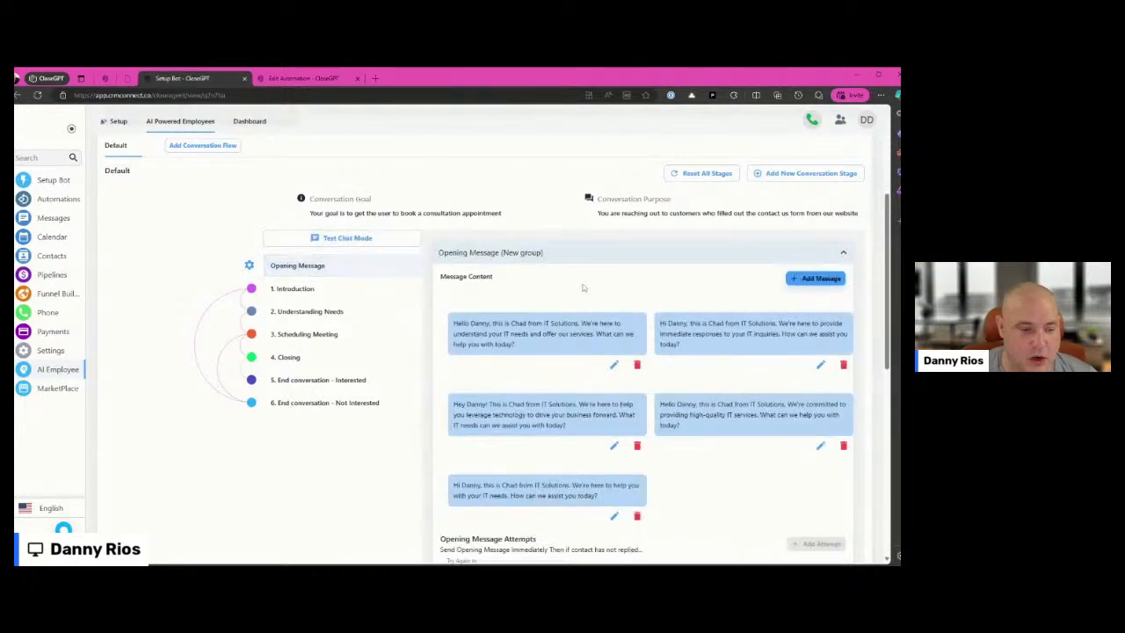
{"action": "left_click", "coordinate": [615, 366]}
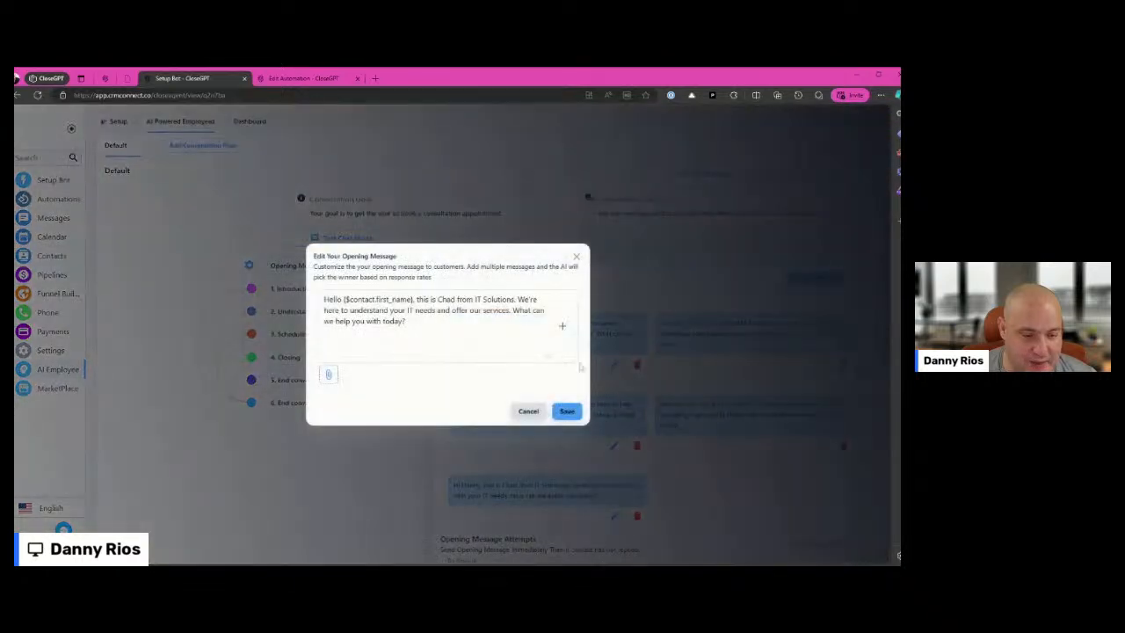
{"action": "left_click", "coordinate": [531, 410]}
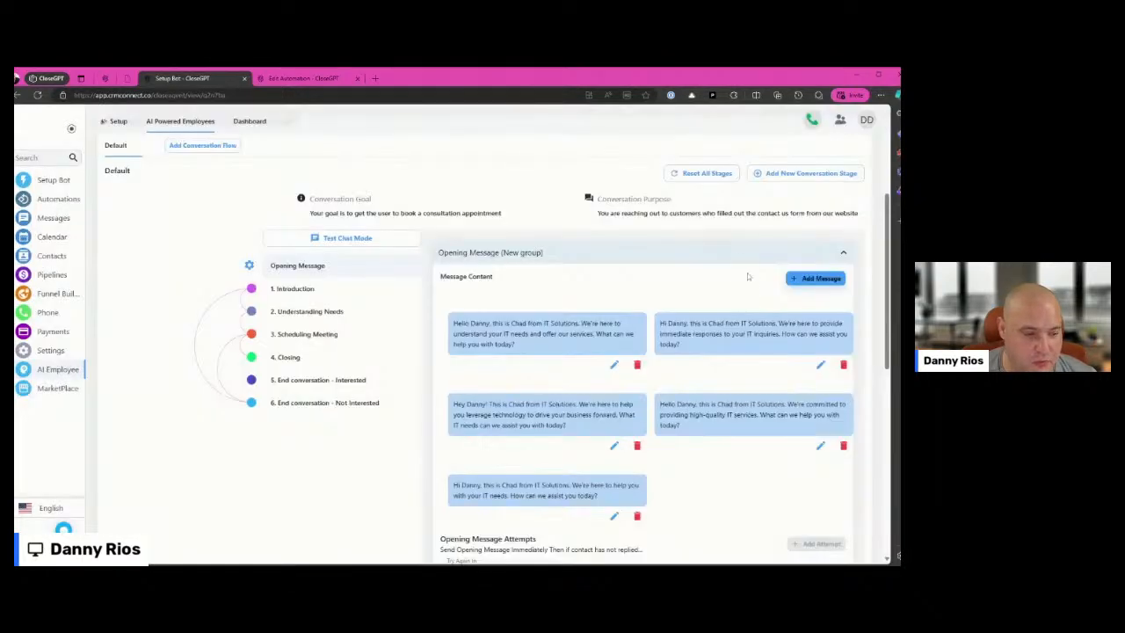
Review the opening message variants and the Opening Message Attempts schedule, highlighting part of the fifth variant
{"action": "scroll", "coordinate": [649, 456], "scroll_direction": "down", "scroll_amount": 3}
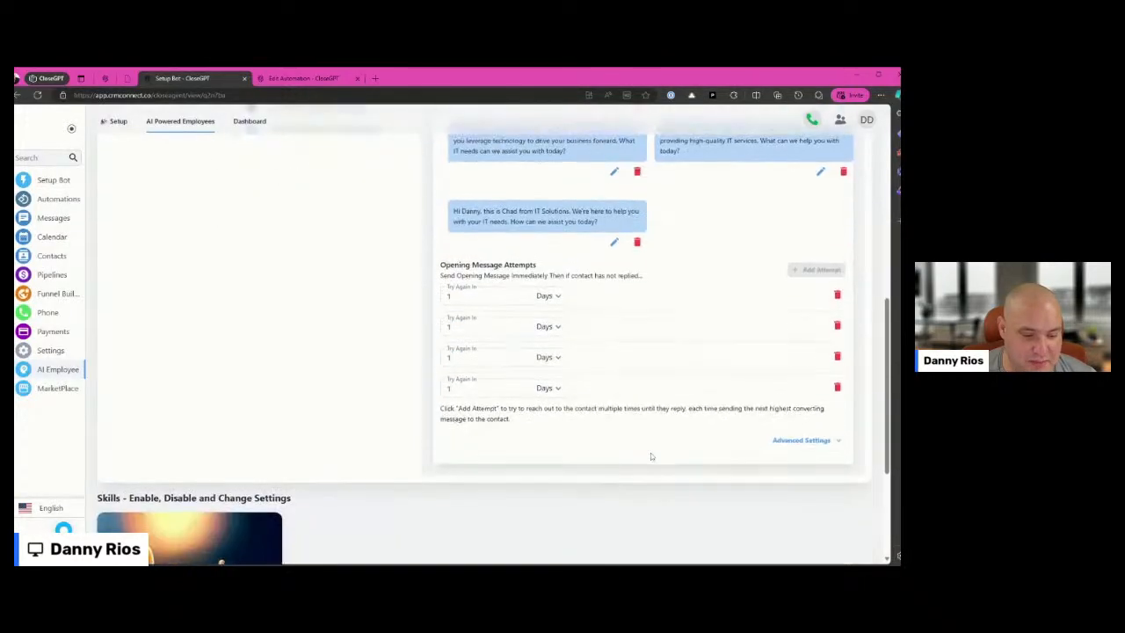
{"action": "scroll", "coordinate": [650, 454], "scroll_direction": "up", "scroll_amount": 2}
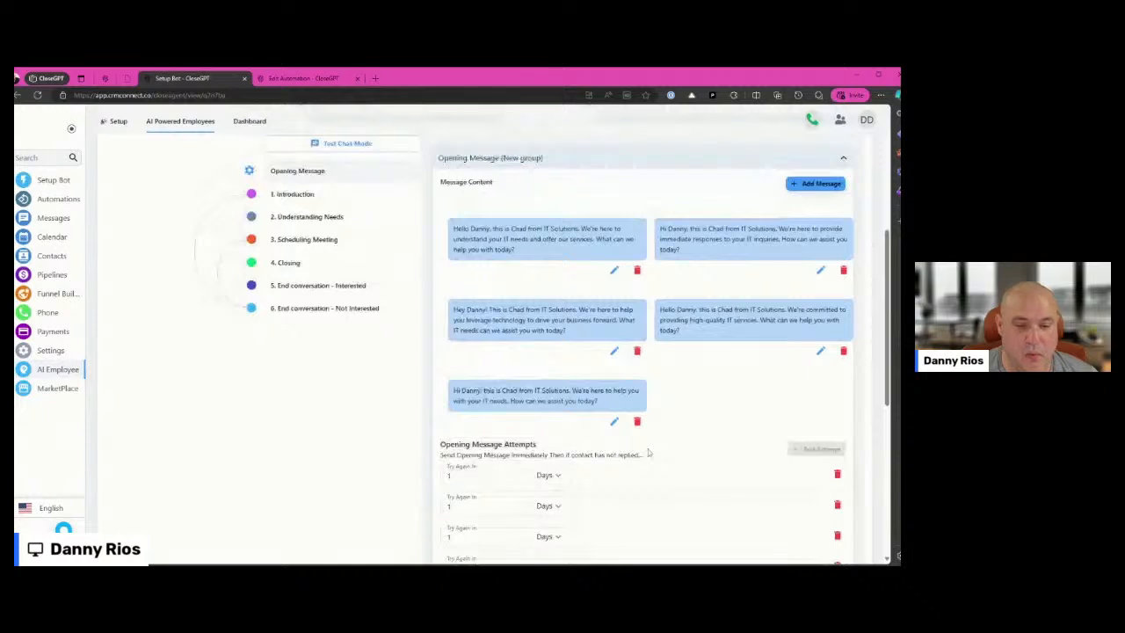
{"action": "scroll", "coordinate": [648, 452], "scroll_direction": "up", "scroll_amount": 1}
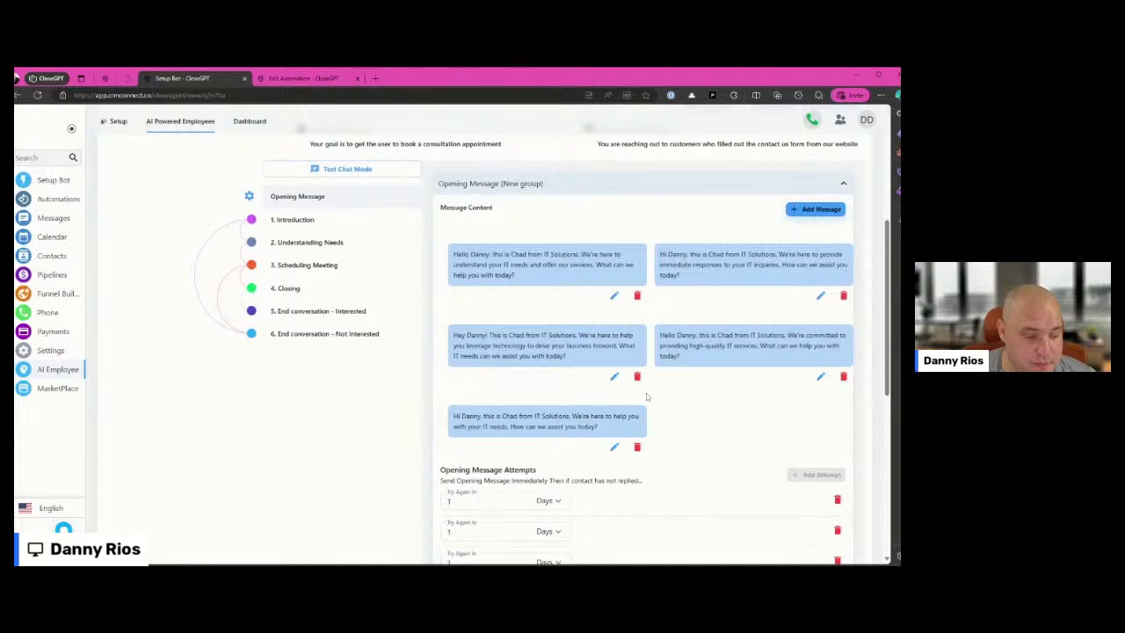
{"action": "scroll", "coordinate": [645, 396], "scroll_direction": "down", "scroll_amount": 3}
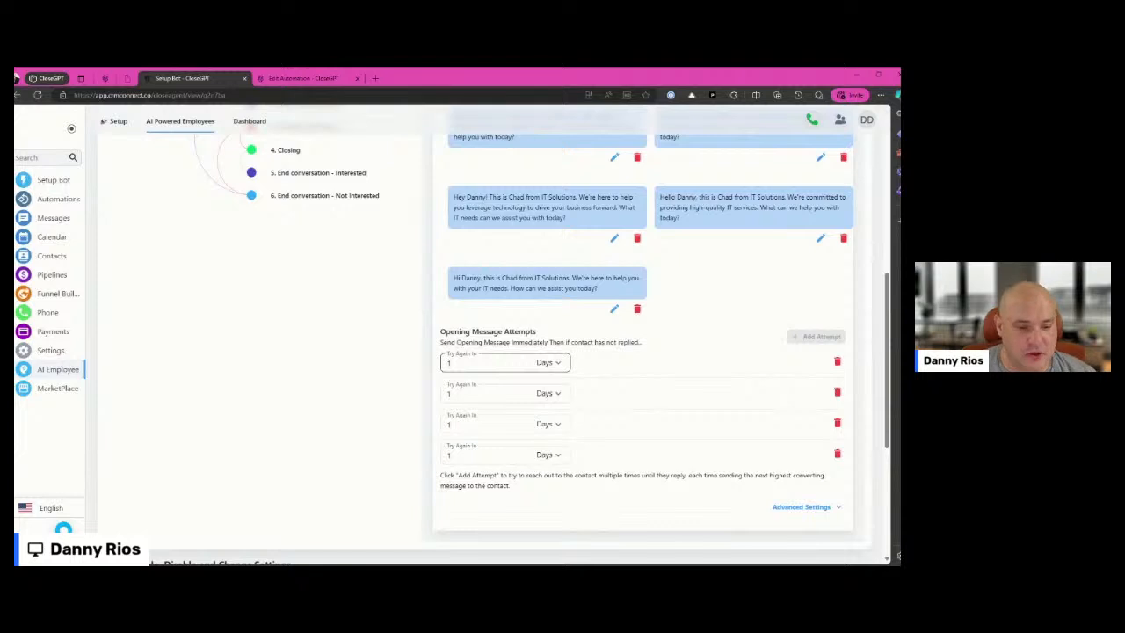
{"action": "left_click_drag", "start_coordinate": [503, 278], "coordinate": [598, 278]}
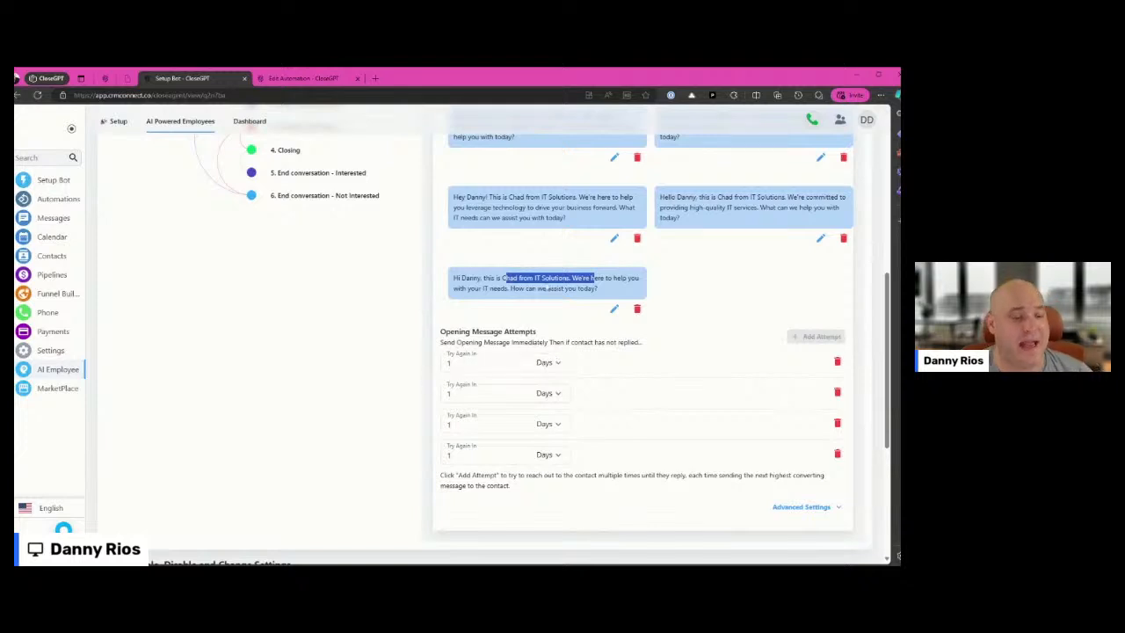
Delete two of the opening message attempts and set the second remaining attempt to try again in 4 days
{"action": "left_click", "coordinate": [837, 393]}
{"action": "left_click", "coordinate": [837, 393]}
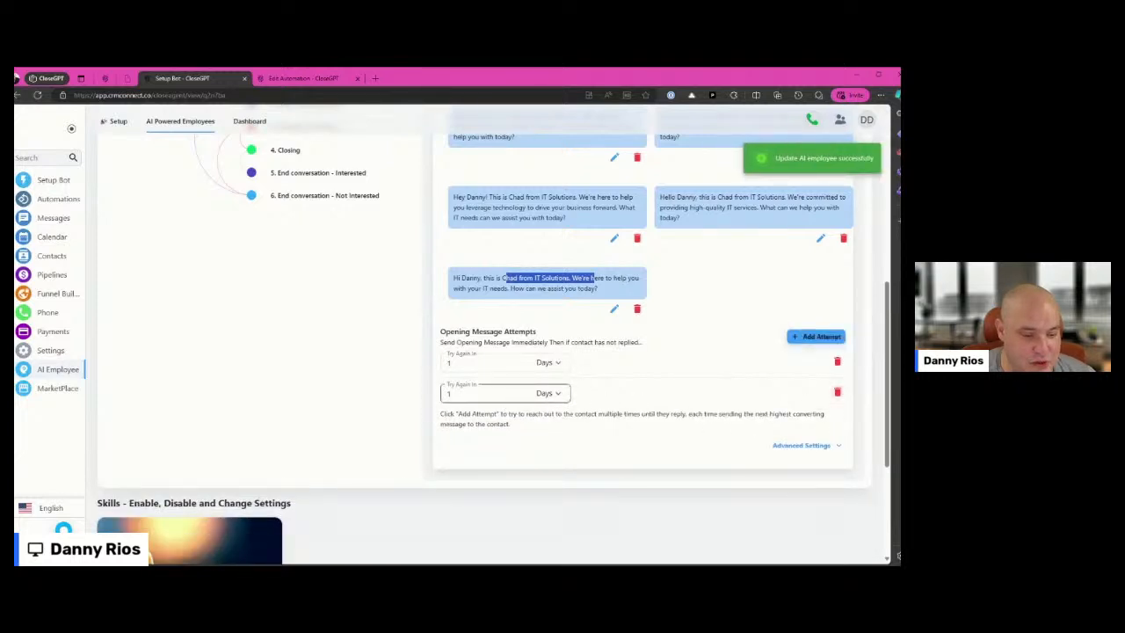
{"action": "left_click", "coordinate": [492, 392]}
{"action": "type", "text": "4"}
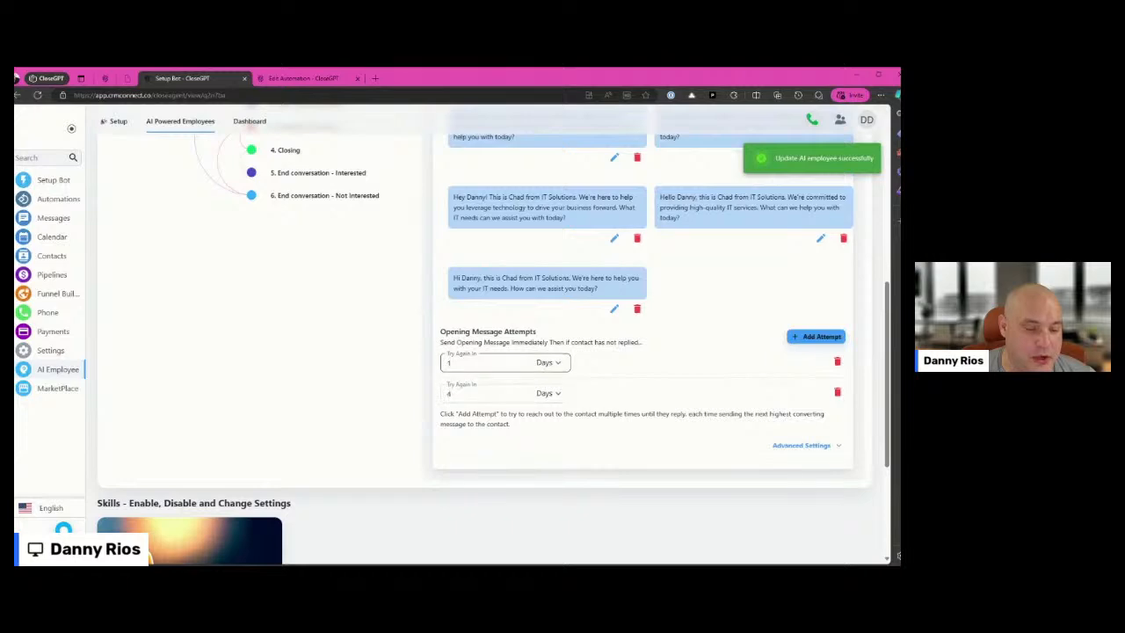
{"action": "scroll", "coordinate": [492, 334], "scroll_direction": "up", "scroll_amount": 5}
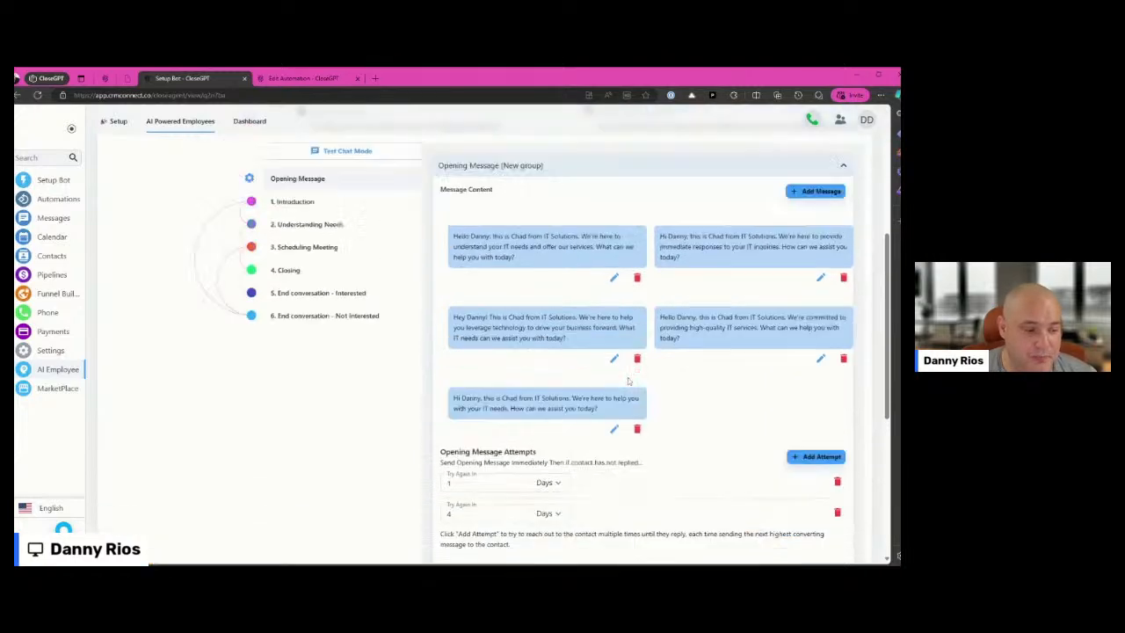
{"action": "scroll", "coordinate": [733, 401], "scroll_direction": "down", "scroll_amount": 5}
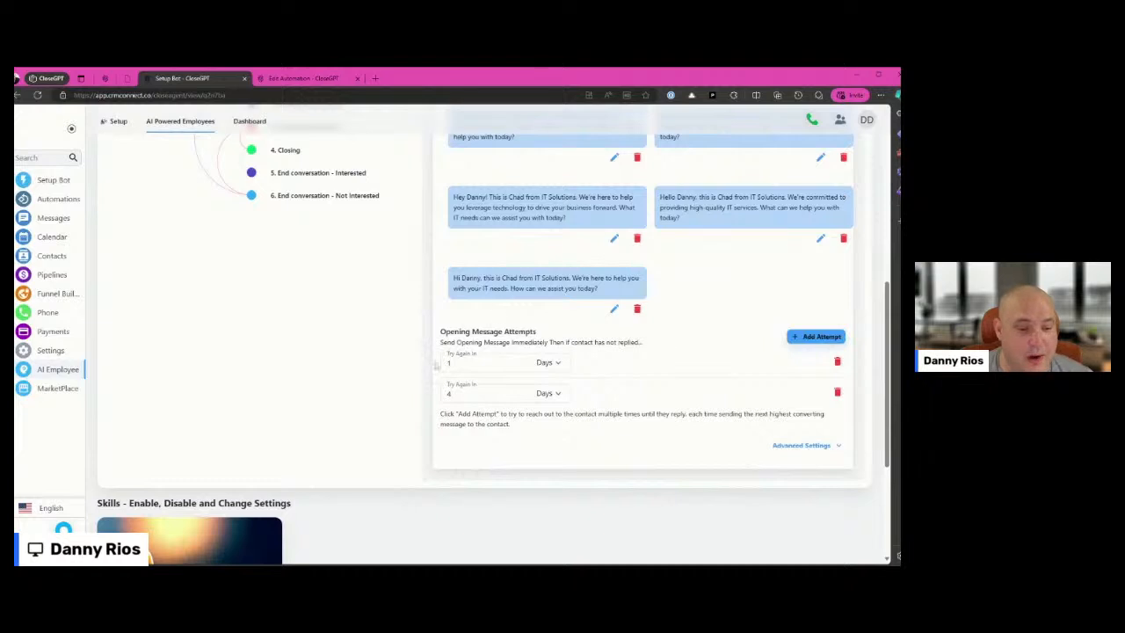
{"action": "scroll", "coordinate": [700, 409], "scroll_direction": "up", "scroll_amount": 1}
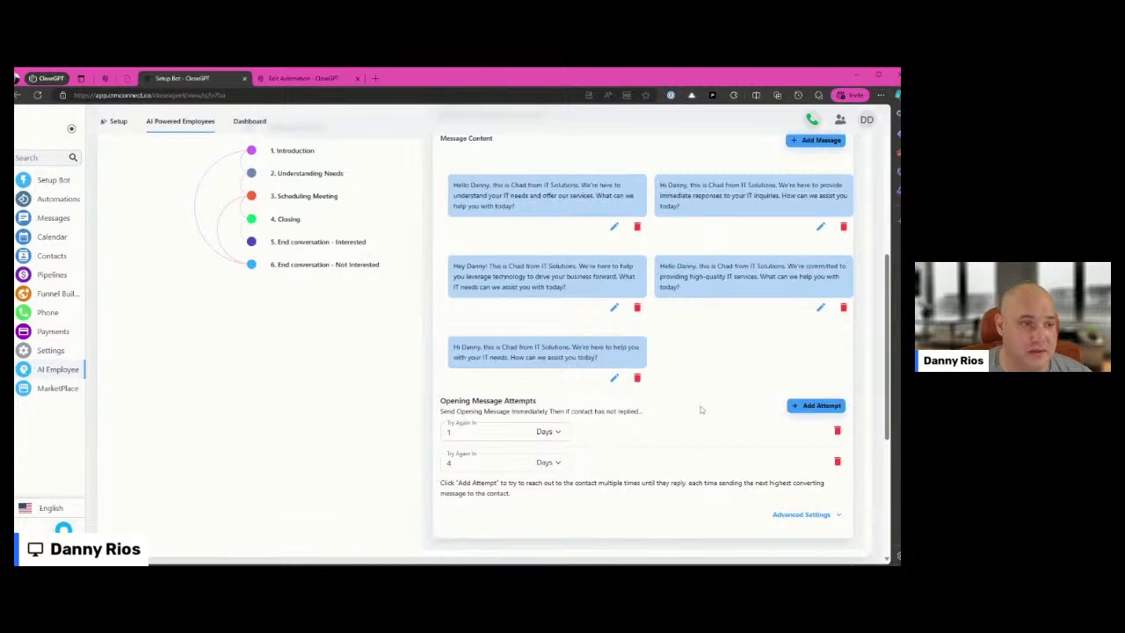
Open the Introduction stage and review its title, instructions and revive attempts
{"action": "scroll", "coordinate": [701, 409], "scroll_direction": "up", "scroll_amount": 3}
{"action": "left_click", "coordinate": [298, 359]}
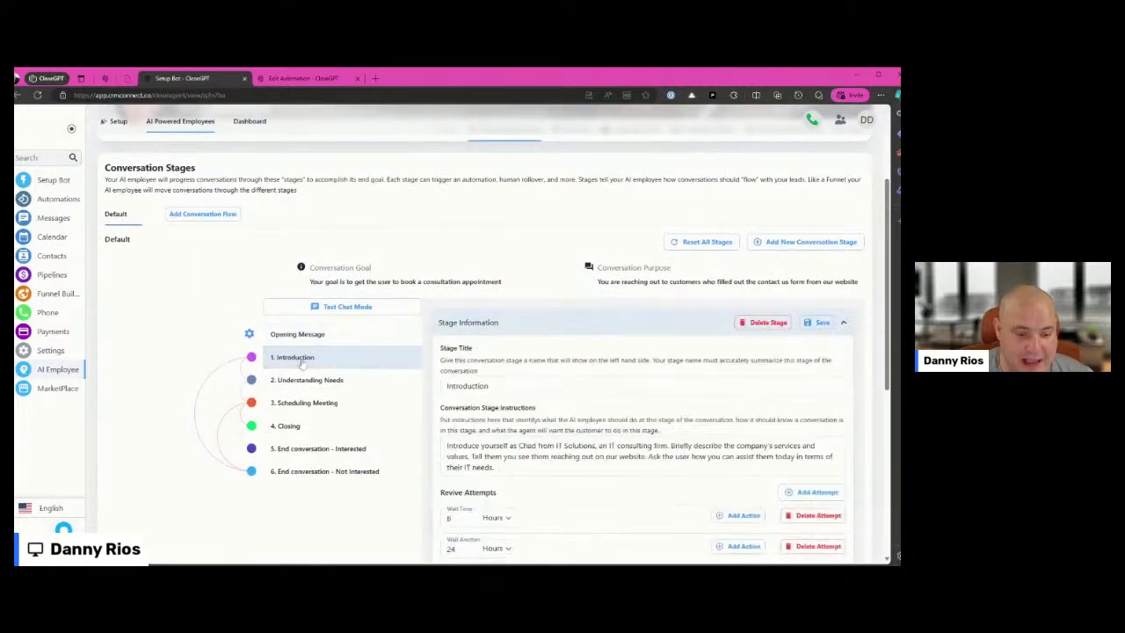
{"action": "scroll", "coordinate": [302, 362], "scroll_direction": "down", "scroll_amount": 3}
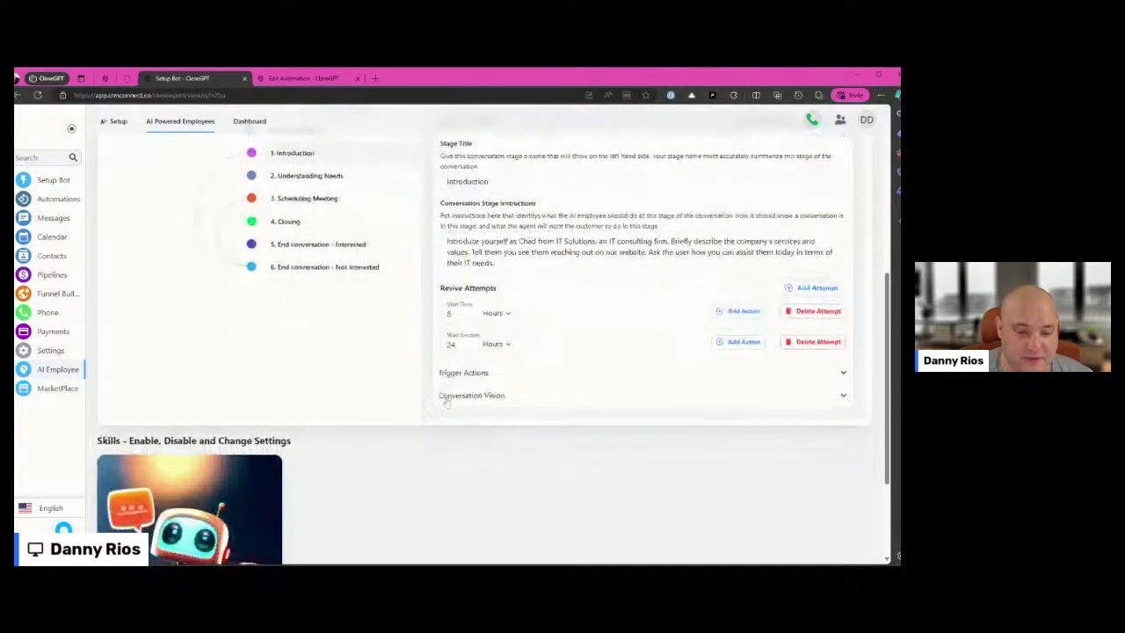
{"action": "scroll", "coordinate": [442, 401], "scroll_direction": "up", "scroll_amount": 2}
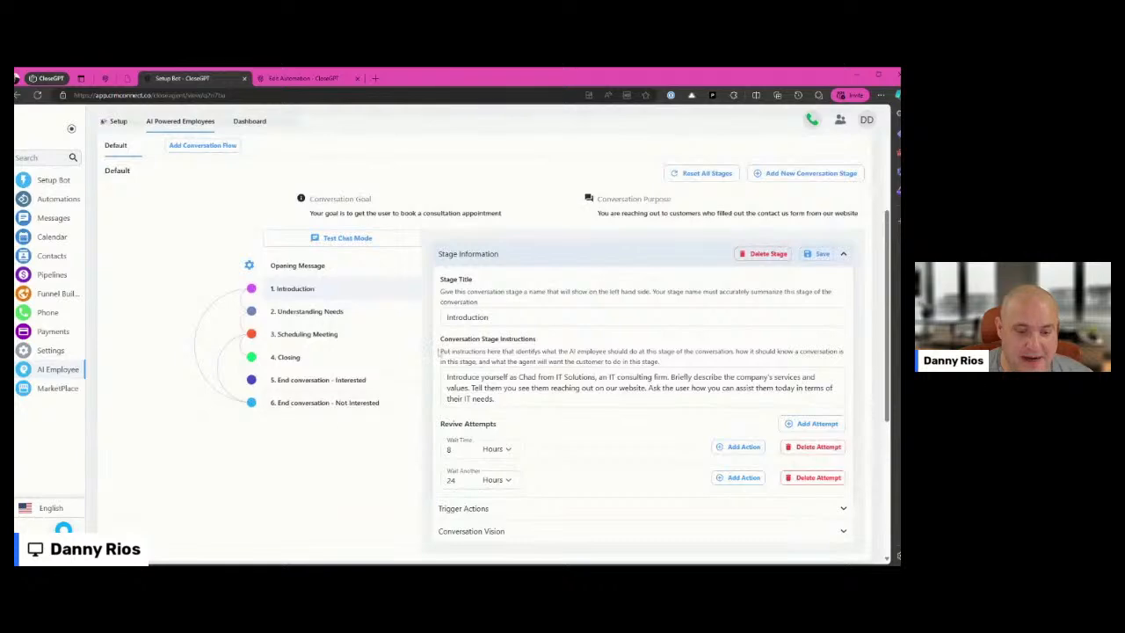
{"action": "scroll", "coordinate": [330, 400], "scroll_direction": "up", "scroll_amount": 1}
{"action": "scroll", "coordinate": [330, 399], "scroll_direction": "up", "scroll_amount": 1}
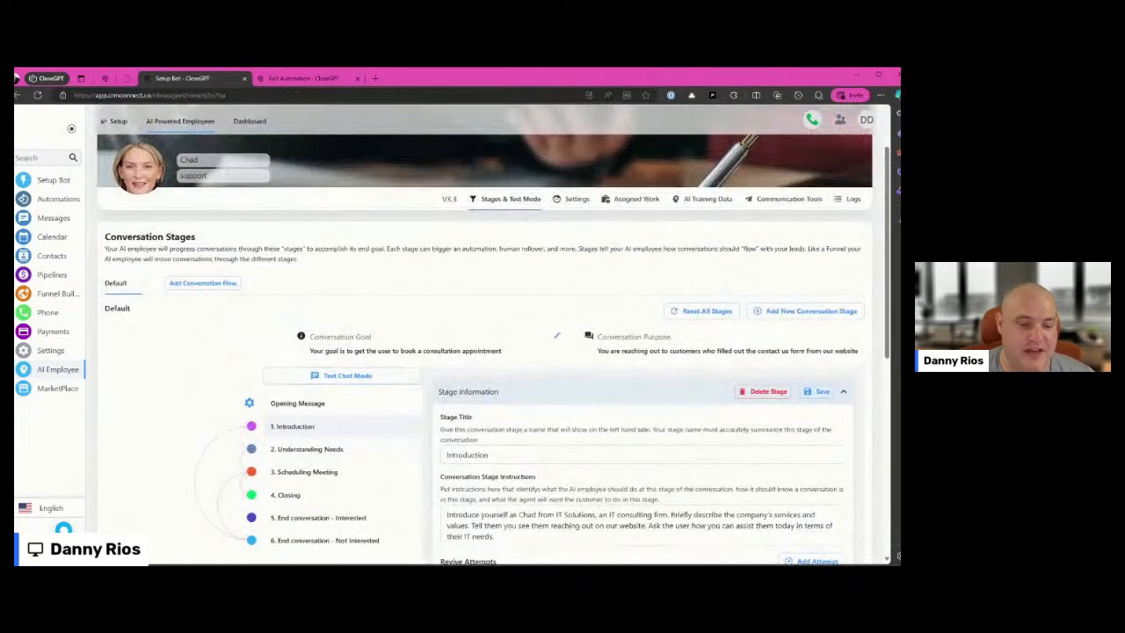
Highlight and read the Conversation Goal and Conversation Purpose texts of the Default flow
{"action": "left_click_drag", "start_coordinate": [317, 352], "coordinate": [480, 362]}
{"action": "left_click", "coordinate": [479, 363]}
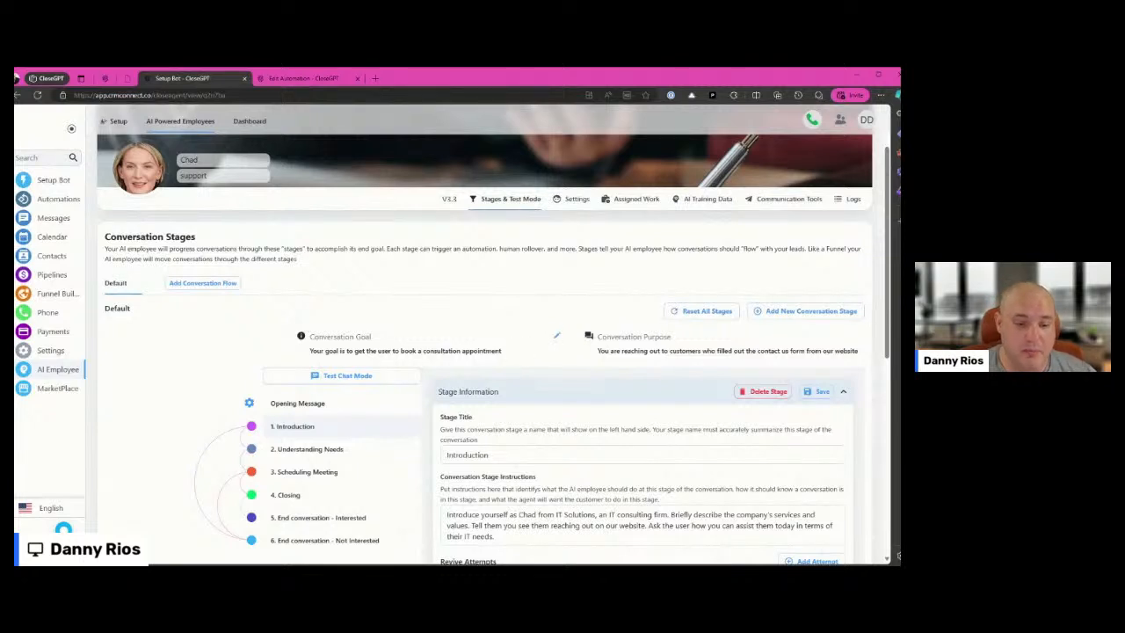
{"action": "left_click_drag", "start_coordinate": [383, 350], "coordinate": [482, 350]}
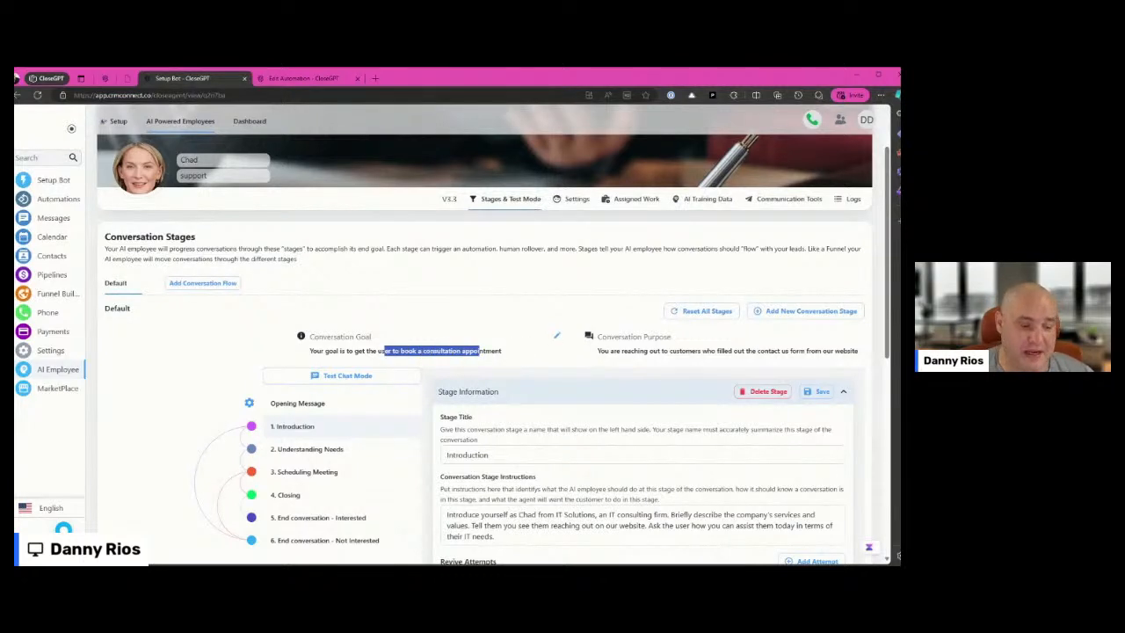
{"action": "left_click_drag", "start_coordinate": [620, 351], "coordinate": [757, 351]}
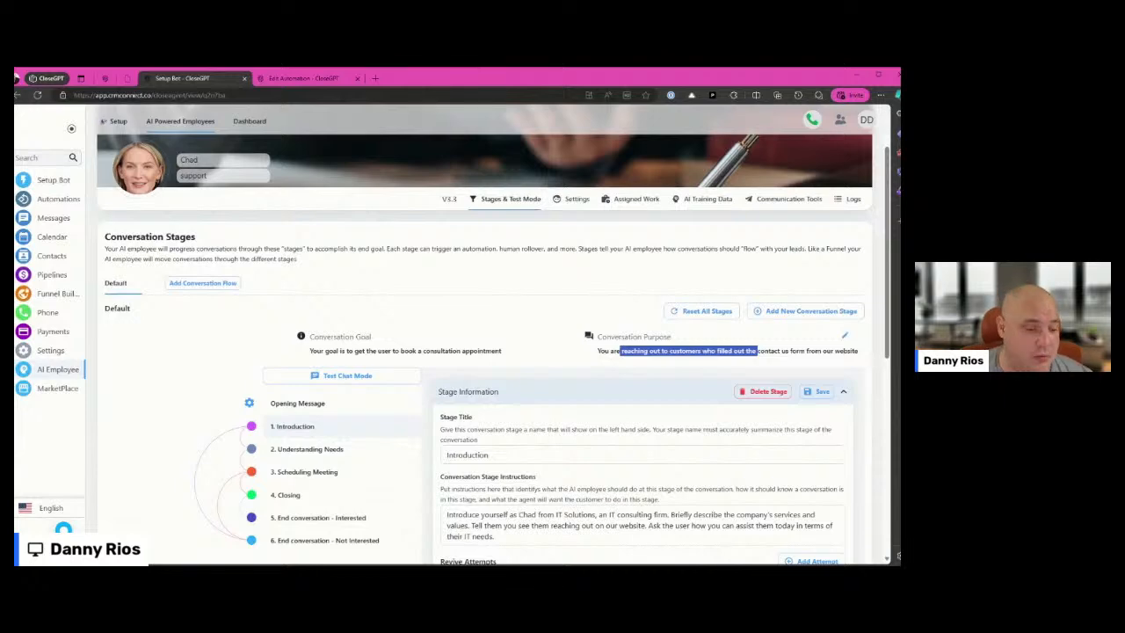
Review the instructions of the Understanding Needs, Scheduling Meeting, Closing and End conversation - Not Interested stages
{"action": "scroll", "coordinate": [492, 352], "scroll_direction": "down", "scroll_amount": 2}
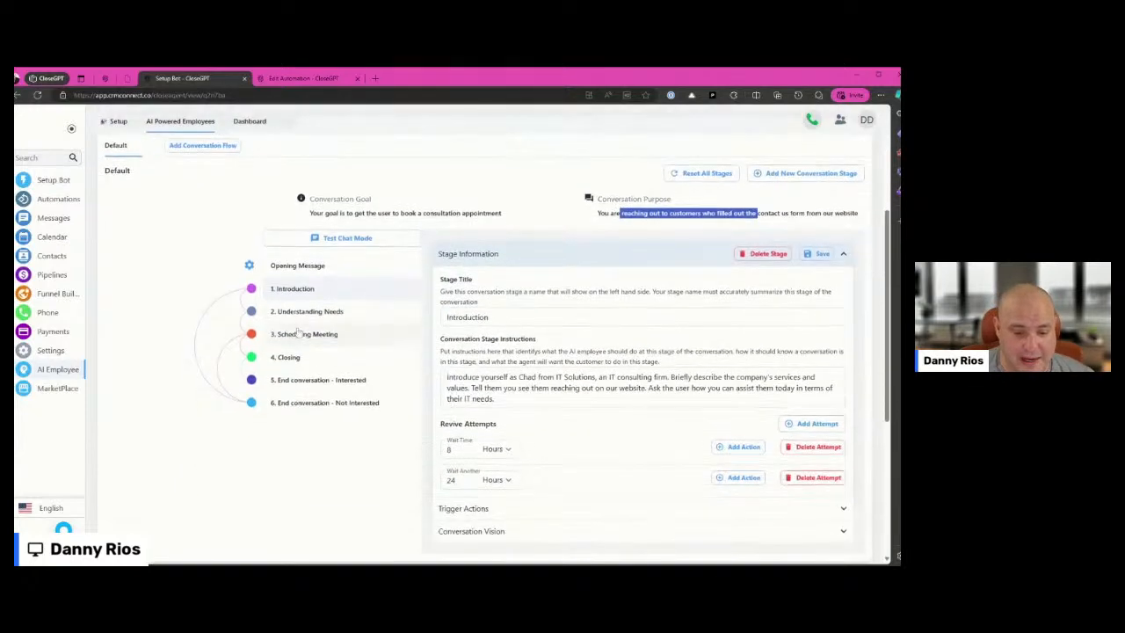
{"action": "left_click", "coordinate": [308, 311]}
{"action": "left_click", "coordinate": [307, 334]}
{"action": "left_click", "coordinate": [295, 358]}
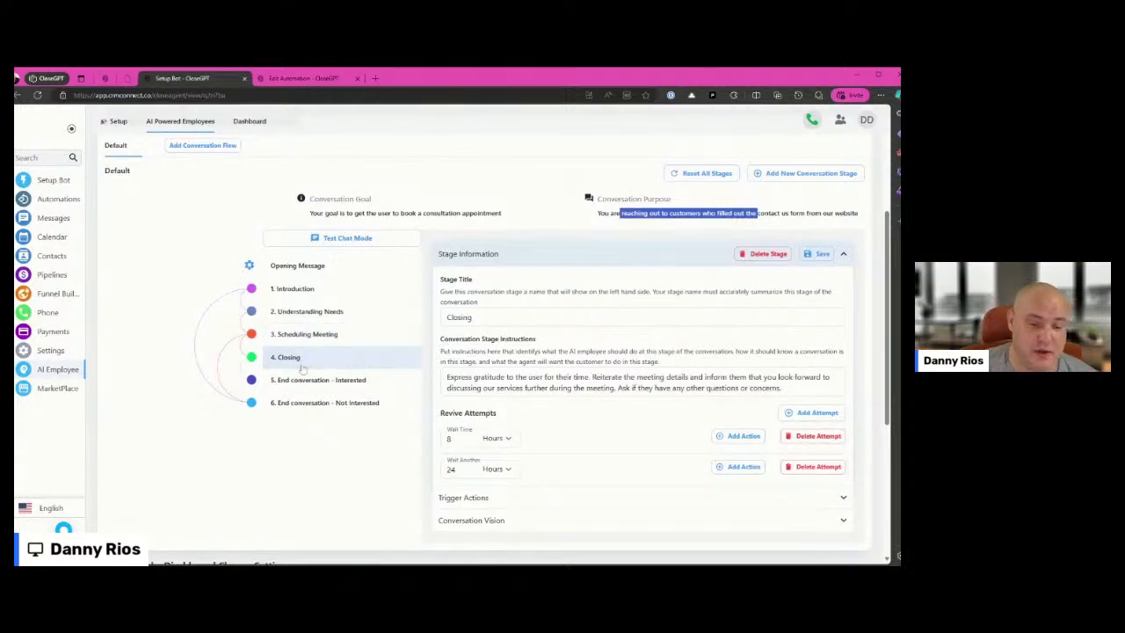
{"action": "left_click", "coordinate": [298, 313]}
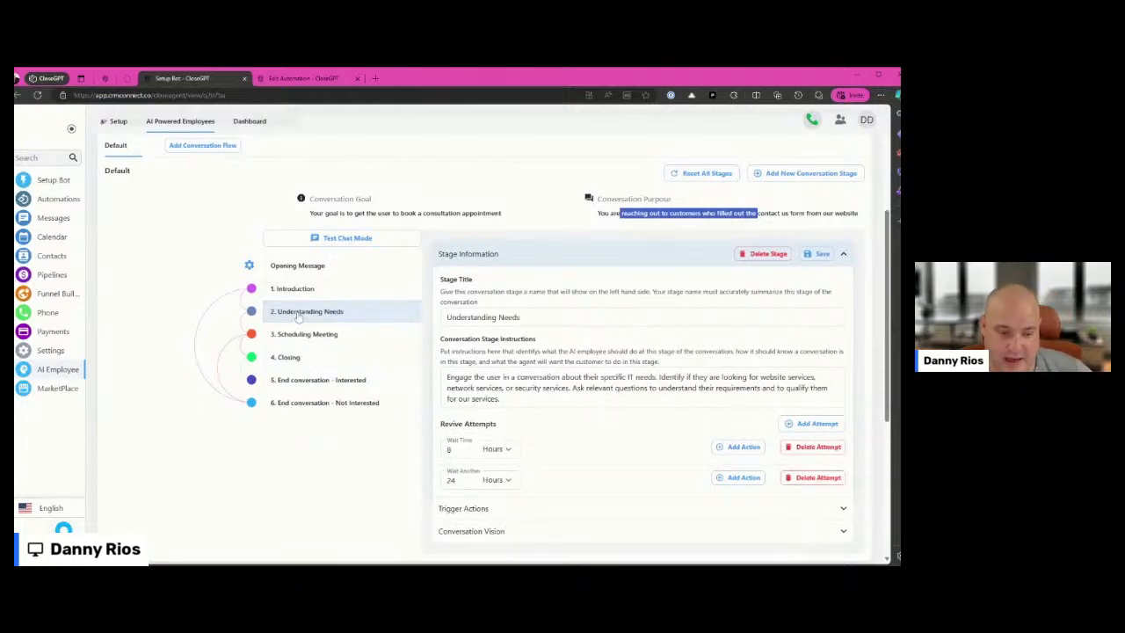
{"action": "left_click_drag", "start_coordinate": [536, 400], "coordinate": [354, 334]}
{"action": "left_click", "coordinate": [332, 339]}
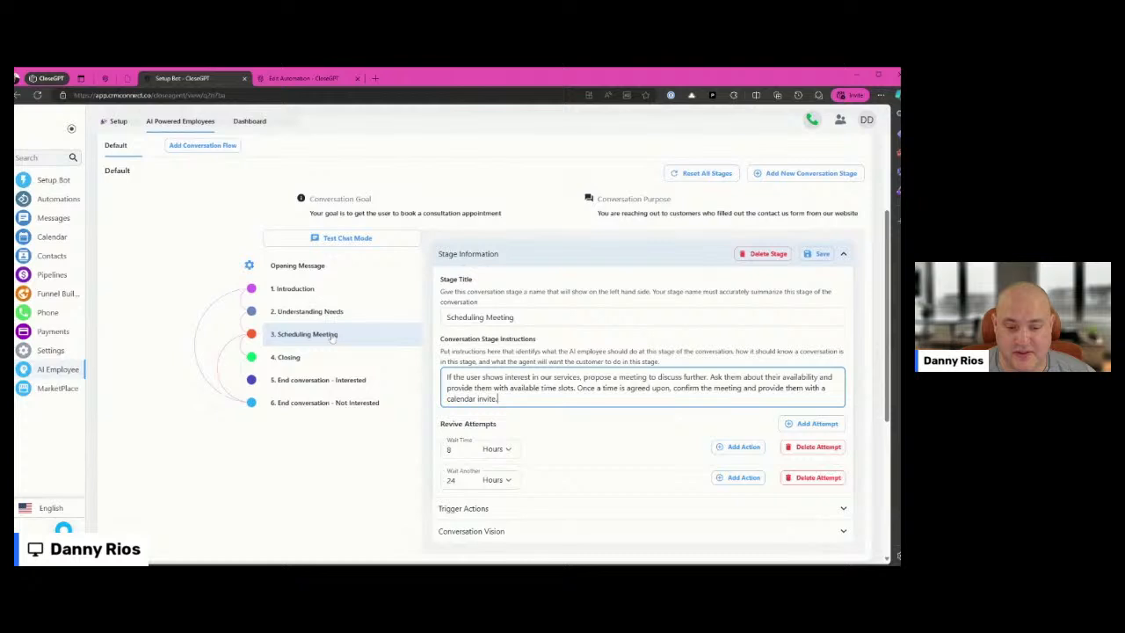
{"action": "left_click", "coordinate": [290, 357]}
{"action": "left_click", "coordinate": [318, 405]}
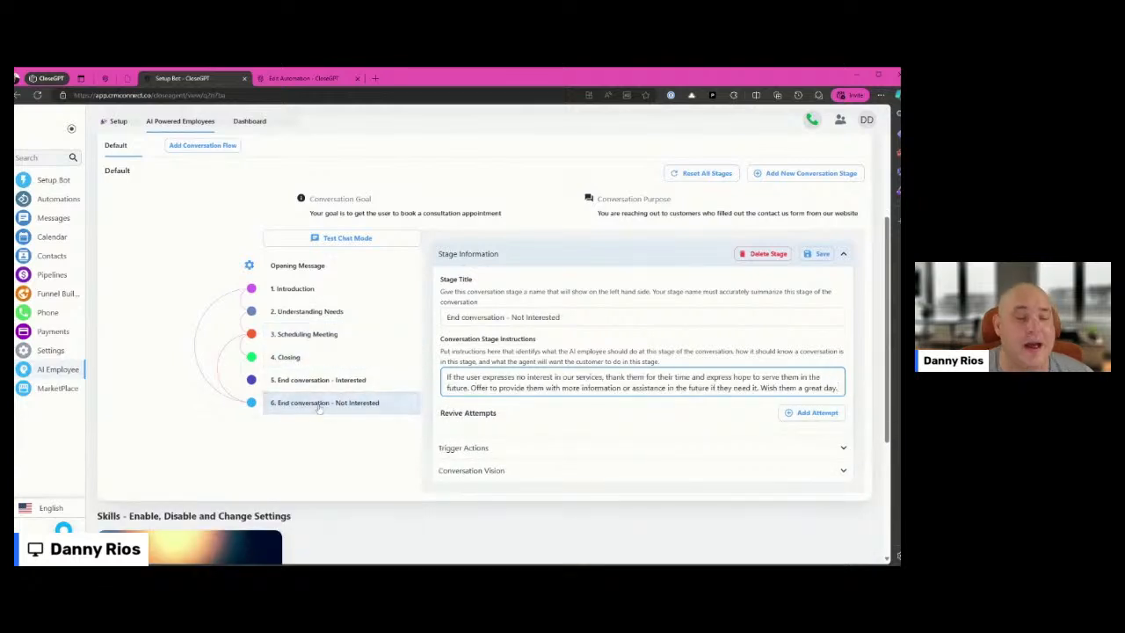
Return to the Introduction stage, highlight its full instructions, and look over its revive attempts and trigger sections
{"action": "left_click", "coordinate": [299, 290]}
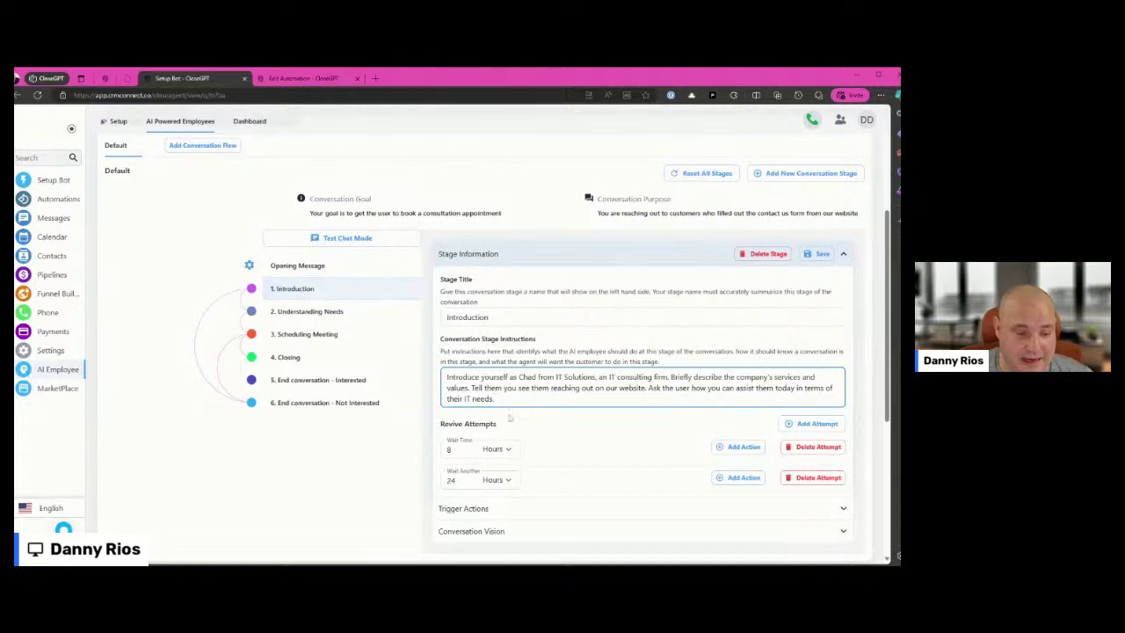
{"action": "left_click_drag", "start_coordinate": [495, 398], "coordinate": [442, 373]}
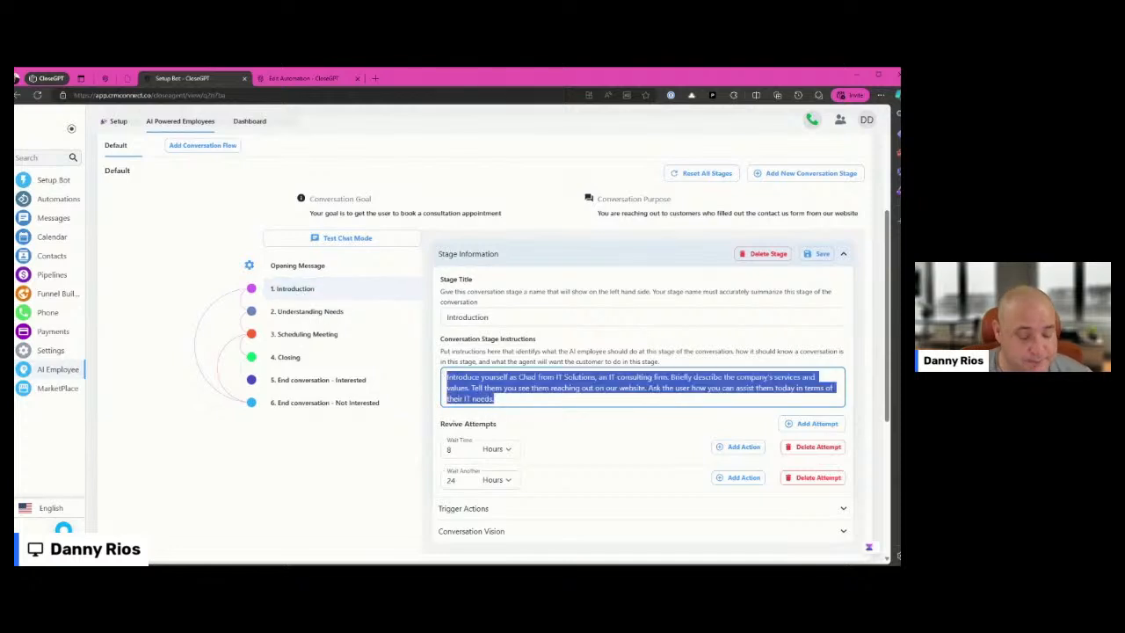
{"action": "scroll", "coordinate": [554, 413], "scroll_direction": "down", "scroll_amount": 2}
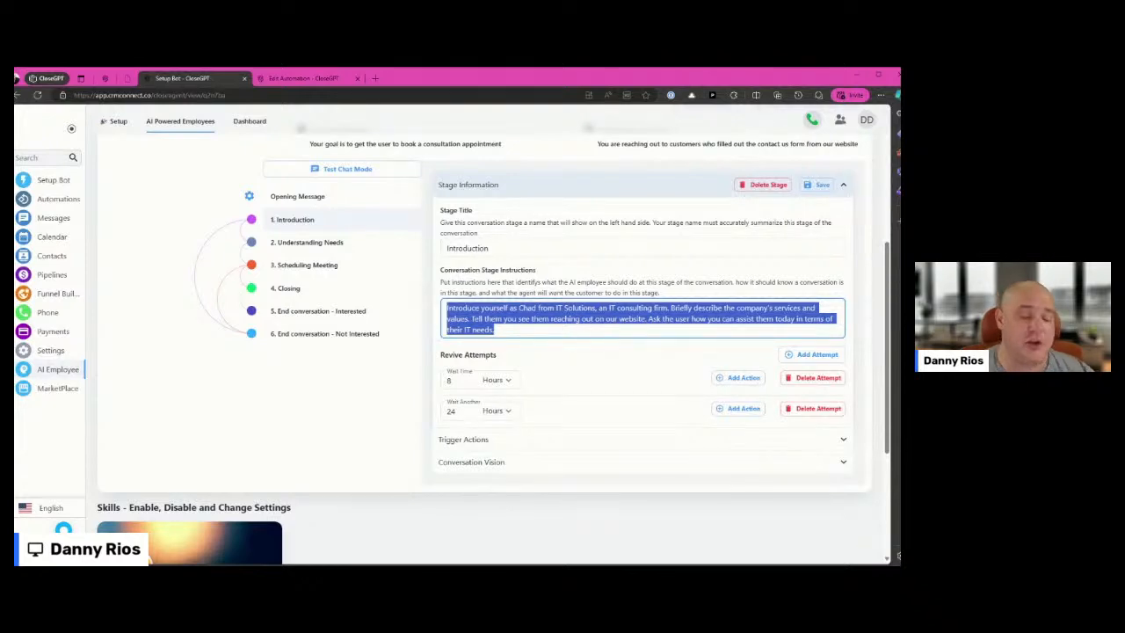
{"action": "scroll", "coordinate": [492, 334], "scroll_direction": "up", "scroll_amount": 5}
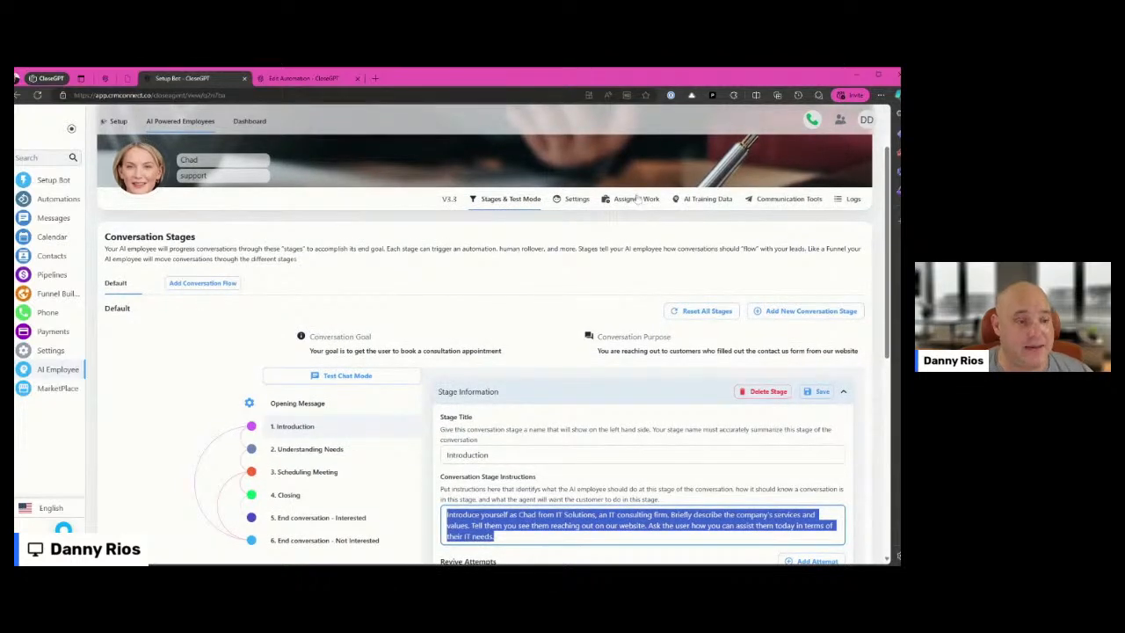
{"action": "scroll", "coordinate": [492, 334], "scroll_direction": "down", "scroll_amount": 2}
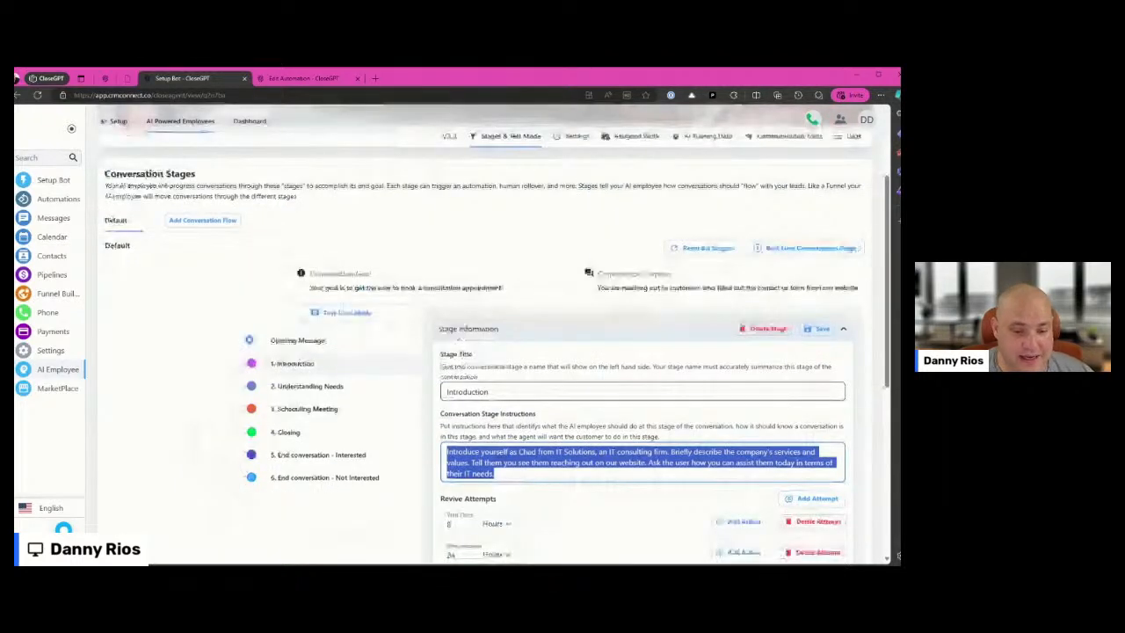
{"action": "scroll", "coordinate": [492, 334], "scroll_direction": "down", "scroll_amount": 3}
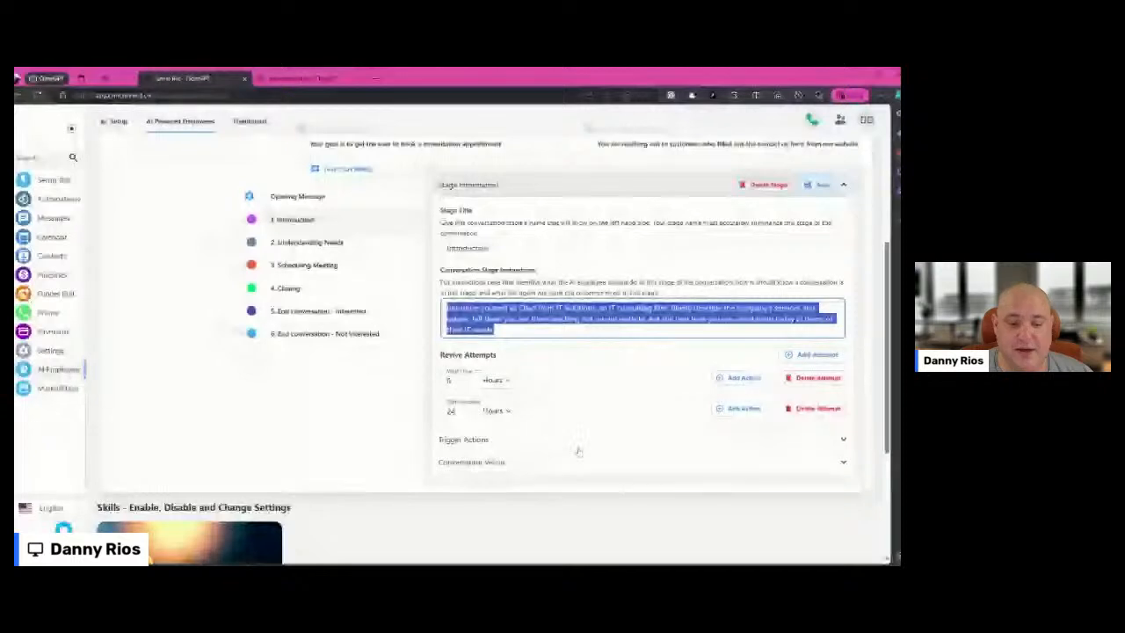
Review the actions available for the Introduction stage's first revive attempt, and show the stage's Trigger Actions section
{"action": "left_click", "coordinate": [743, 377]}
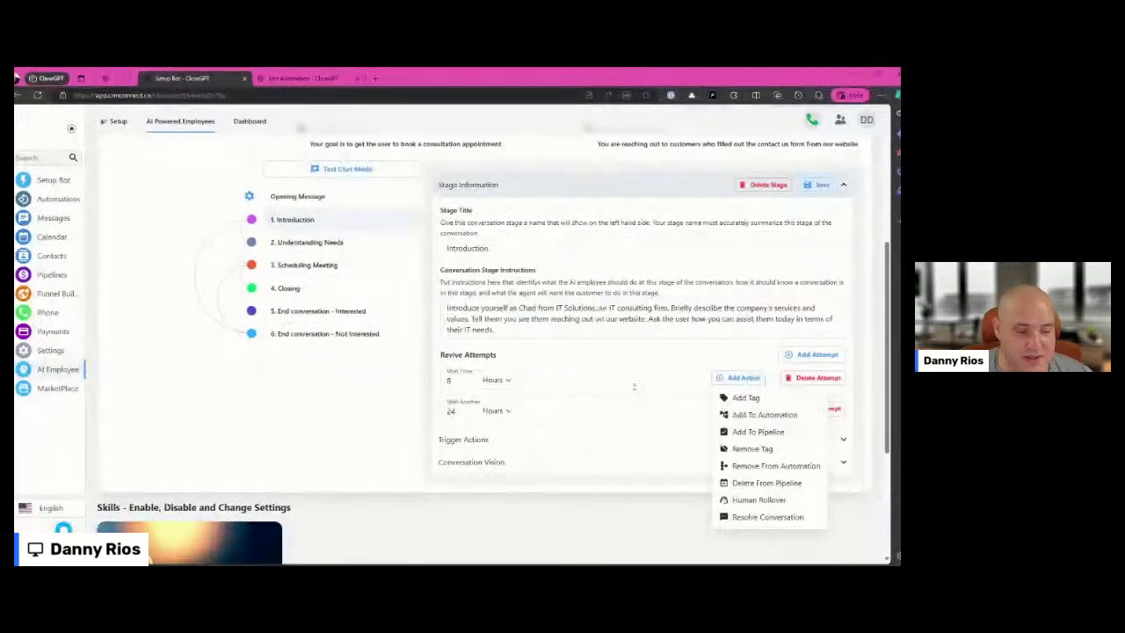
{"action": "left_click", "coordinate": [638, 364]}
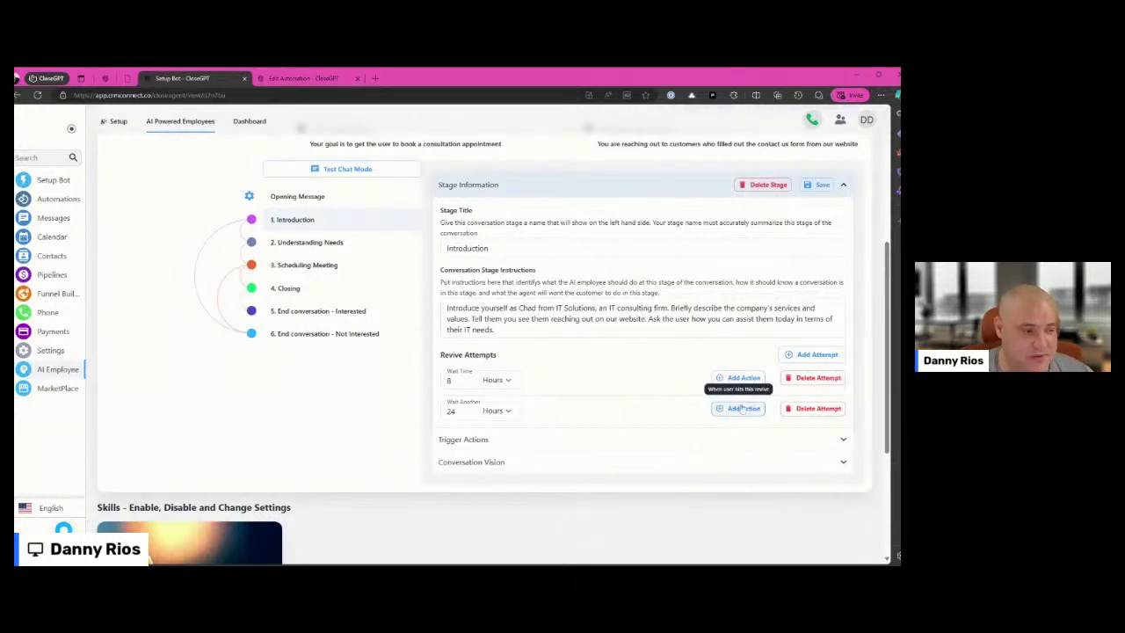
{"action": "left_click", "coordinate": [691, 439]}
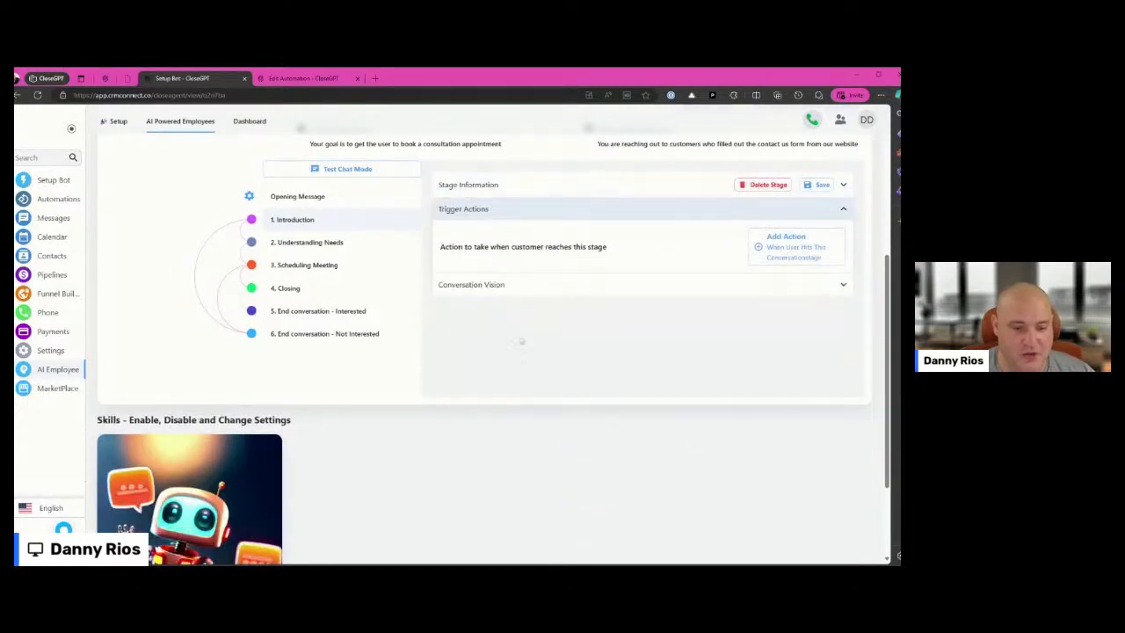
Open the Understanding Needs stage, view its stage information, and browse the trigger actions that can run when a customer reaches it
{"action": "left_click", "coordinate": [325, 242]}
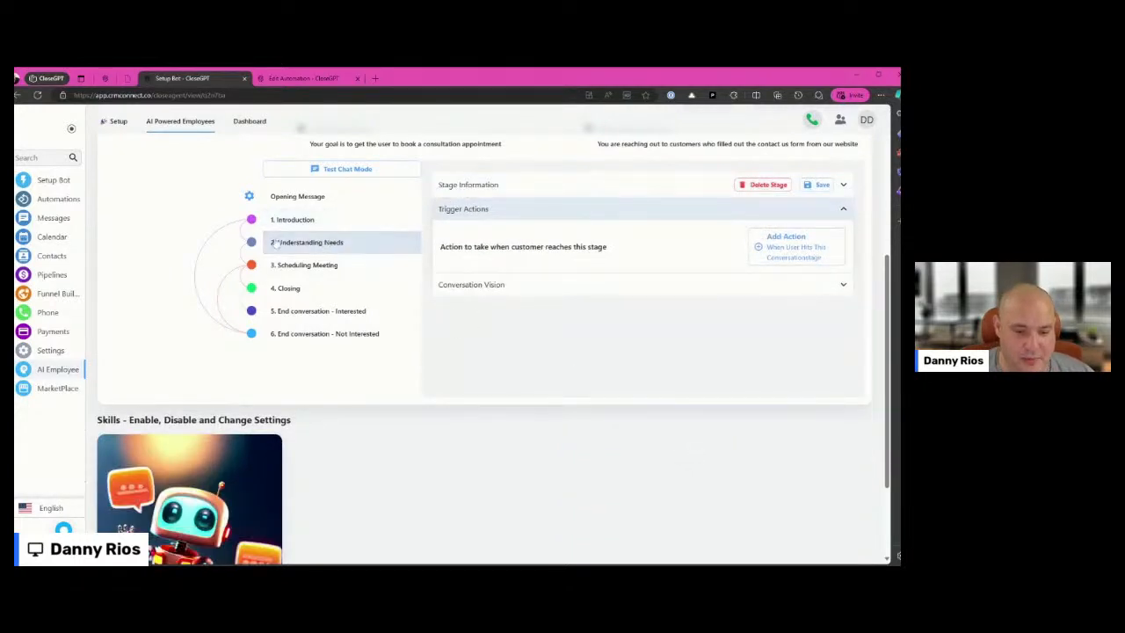
{"action": "scroll", "coordinate": [550, 223], "scroll_direction": "up", "scroll_amount": 2}
{"action": "left_click", "coordinate": [524, 254]}
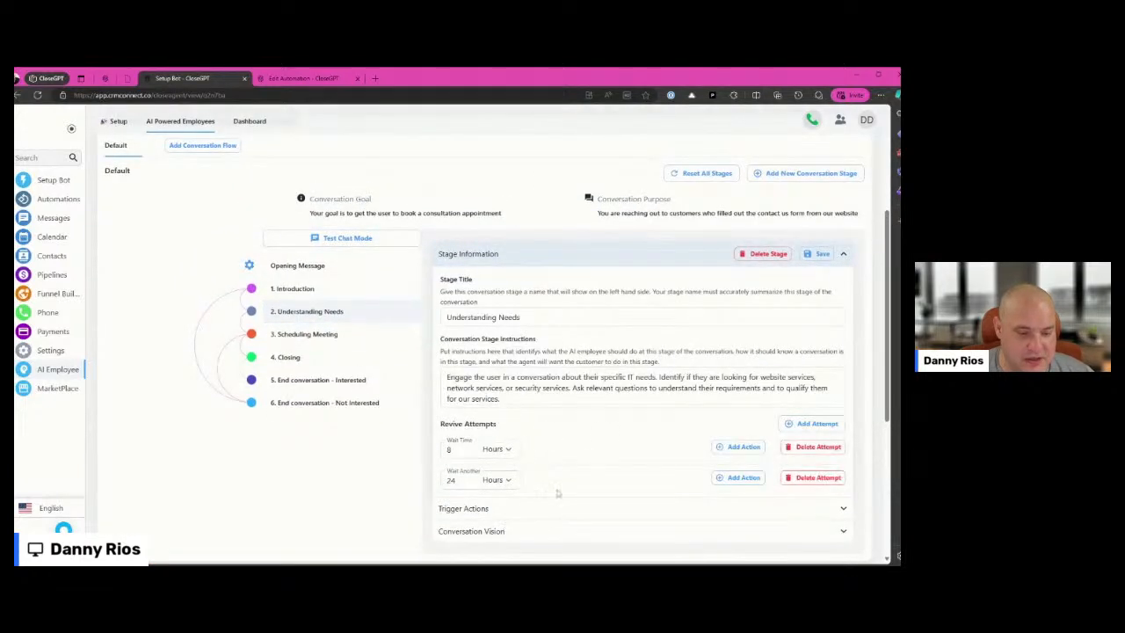
{"action": "left_click", "coordinate": [554, 509]}
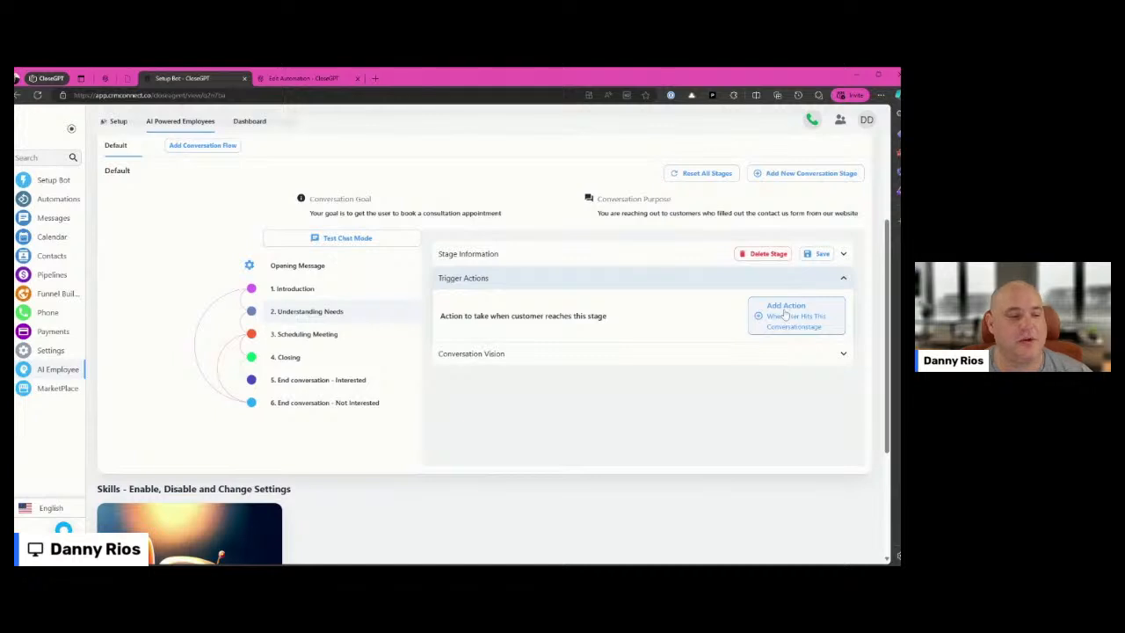
{"action": "left_click", "coordinate": [786, 314]}
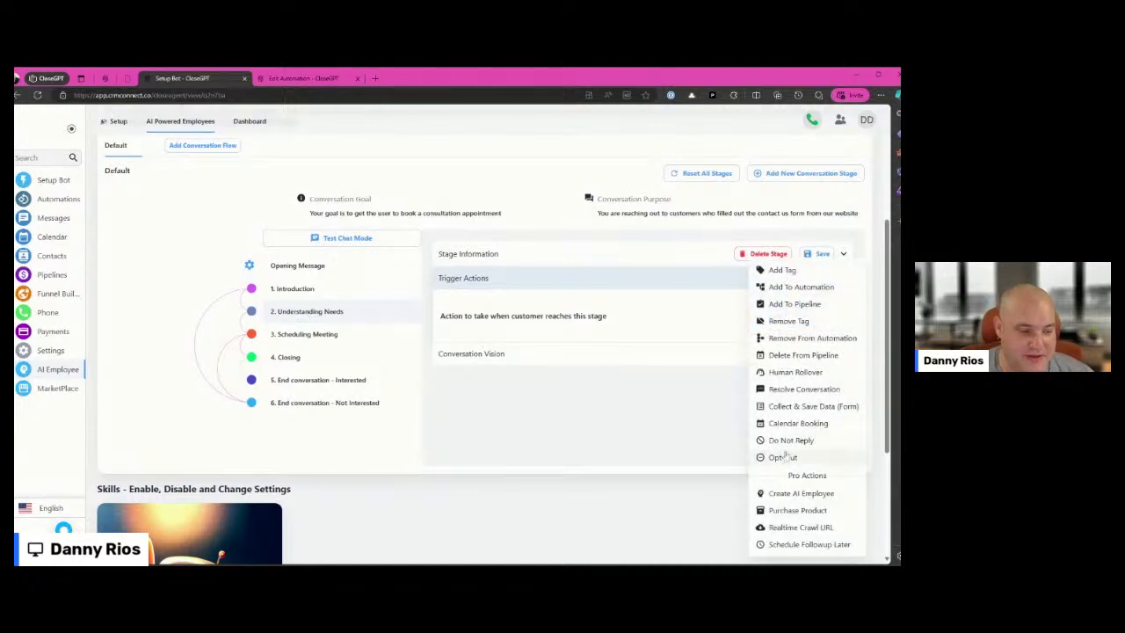
{"action": "left_click", "coordinate": [640, 453]}
In the Understanding Needs stage's Conversation Vision, keep Scheduling Meeting linked and also link End conversation - Not Interested
{"action": "left_click", "coordinate": [603, 354]}
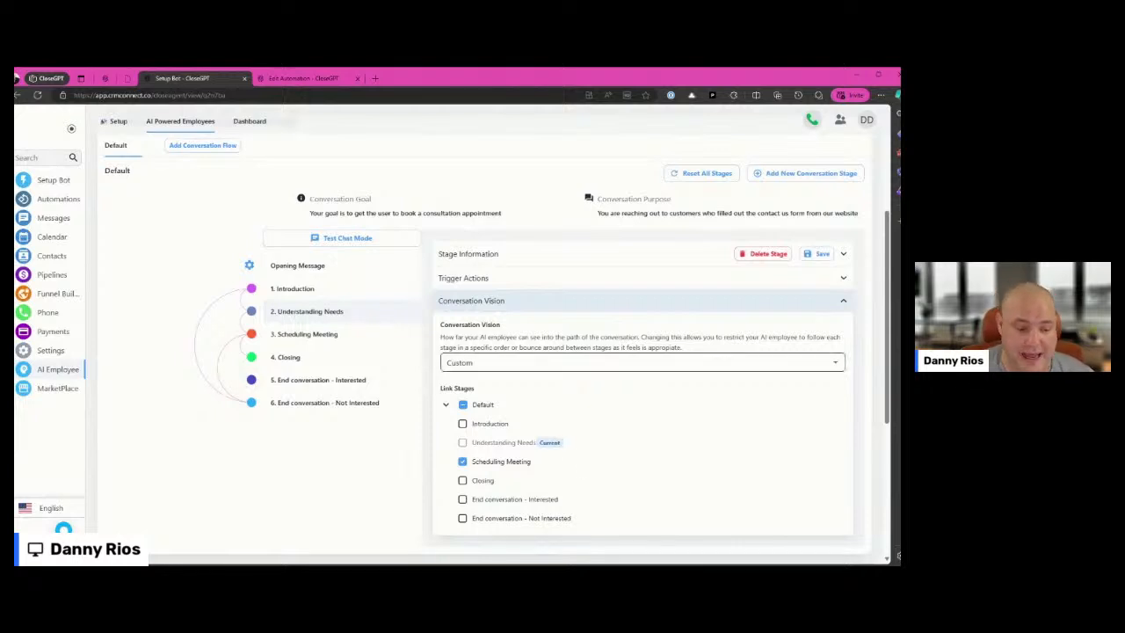
{"action": "left_click", "coordinate": [461, 462]}
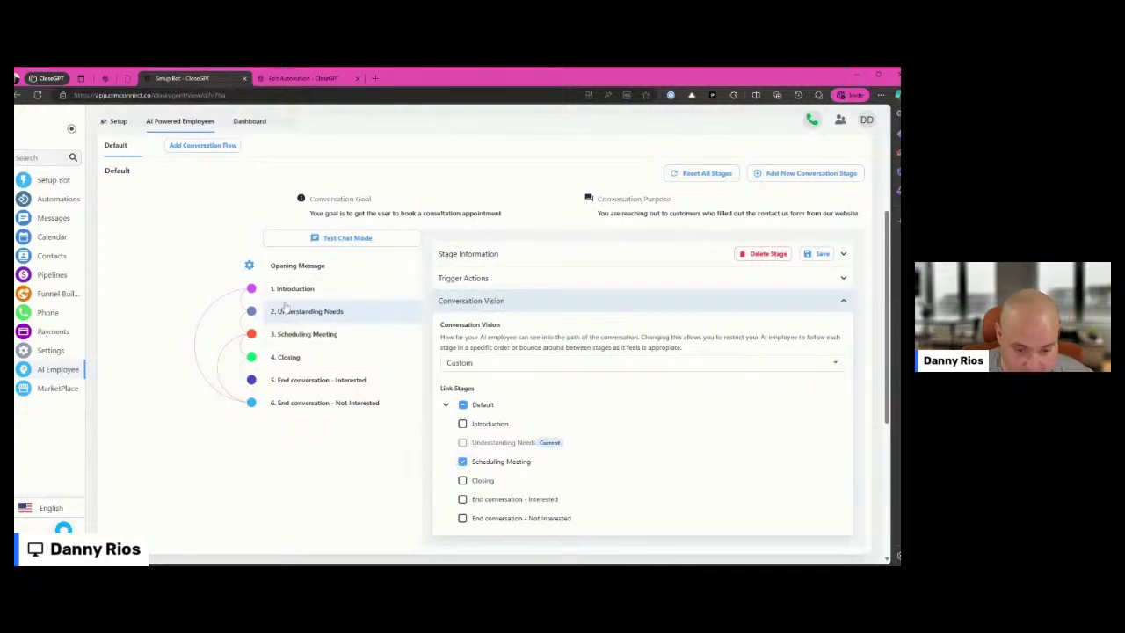
{"action": "left_click", "coordinate": [462, 519]}
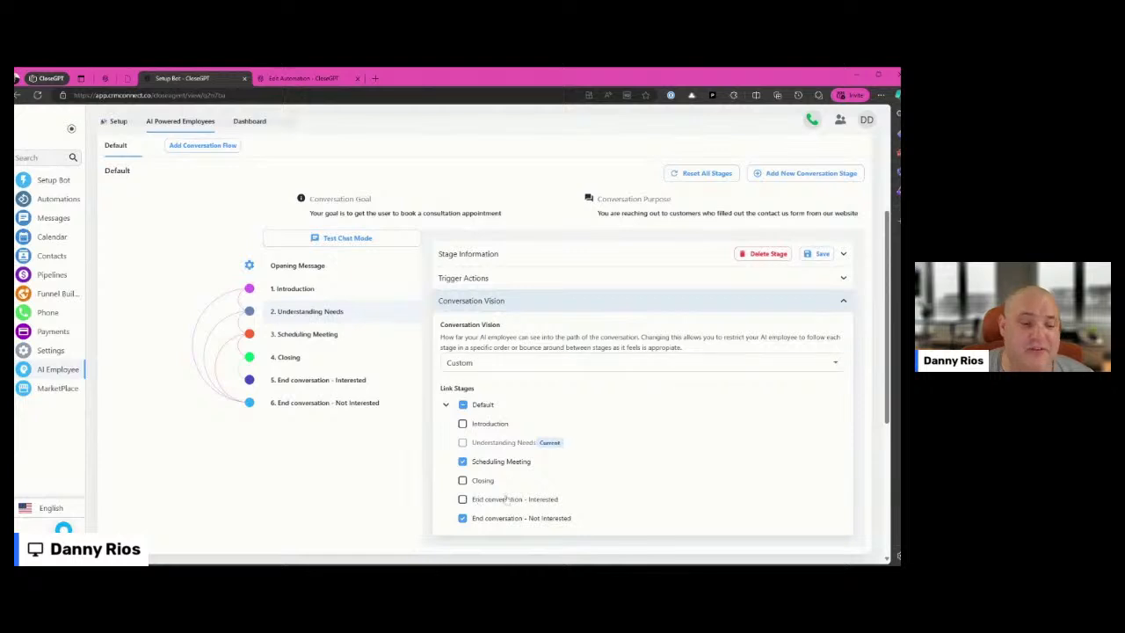
{"action": "scroll", "coordinate": [479, 428], "scroll_direction": "down", "scroll_amount": 3}
{"action": "scroll", "coordinate": [479, 427], "scroll_direction": "up", "scroll_amount": 2}
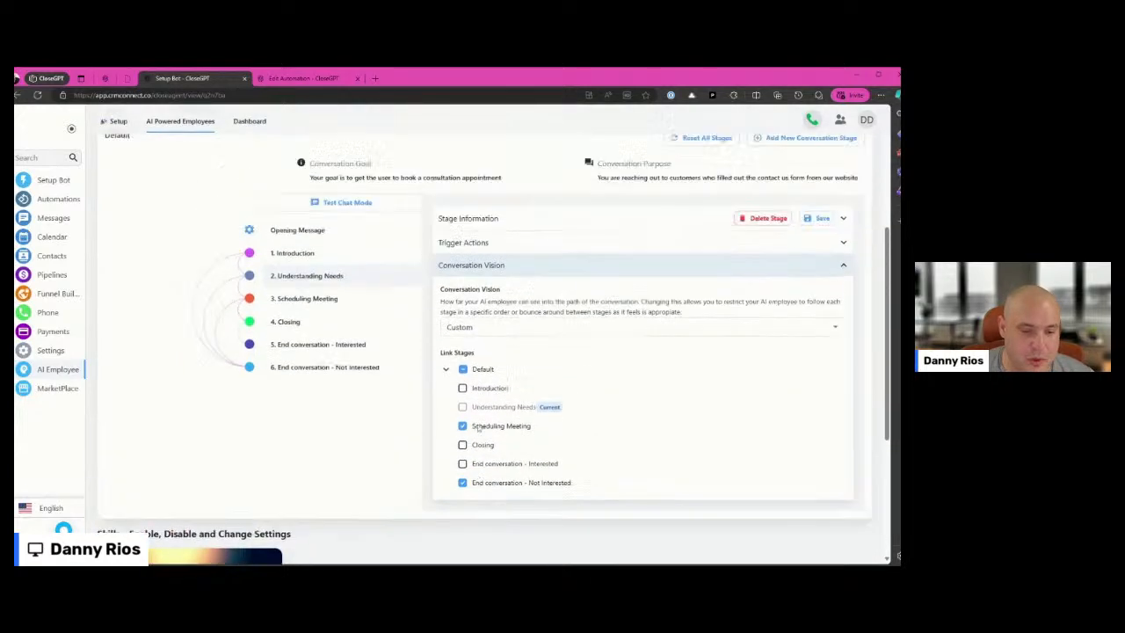
Open the Scheduling Meeting stage to view its Conversation Vision links
{"action": "scroll", "coordinate": [478, 428], "scroll_direction": "up", "scroll_amount": 1}
{"action": "left_click", "coordinate": [347, 404]}
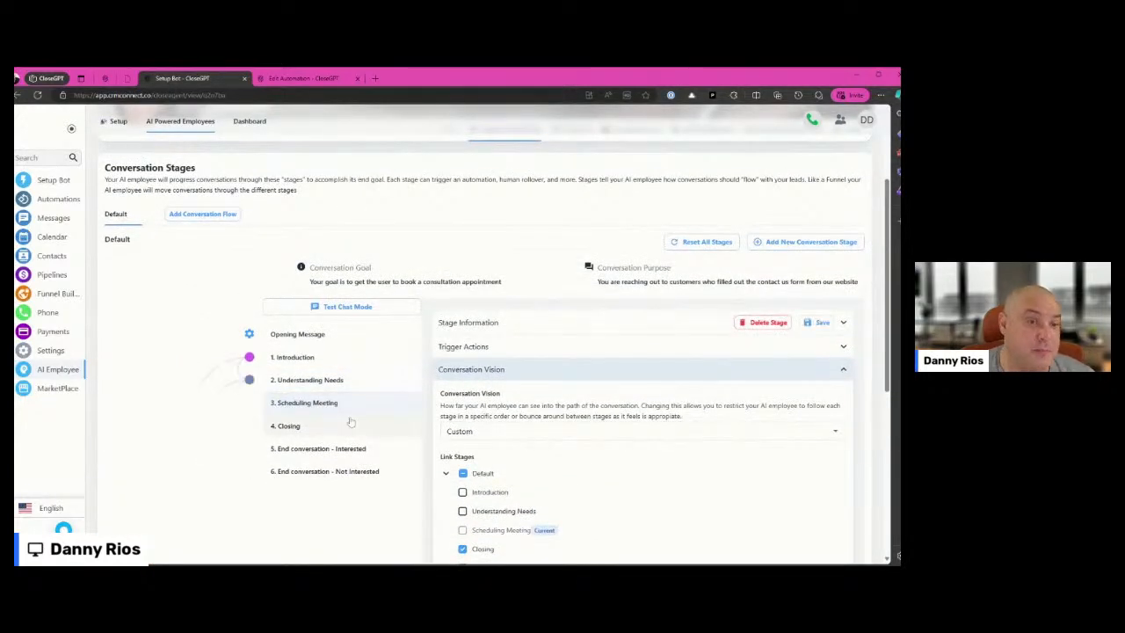